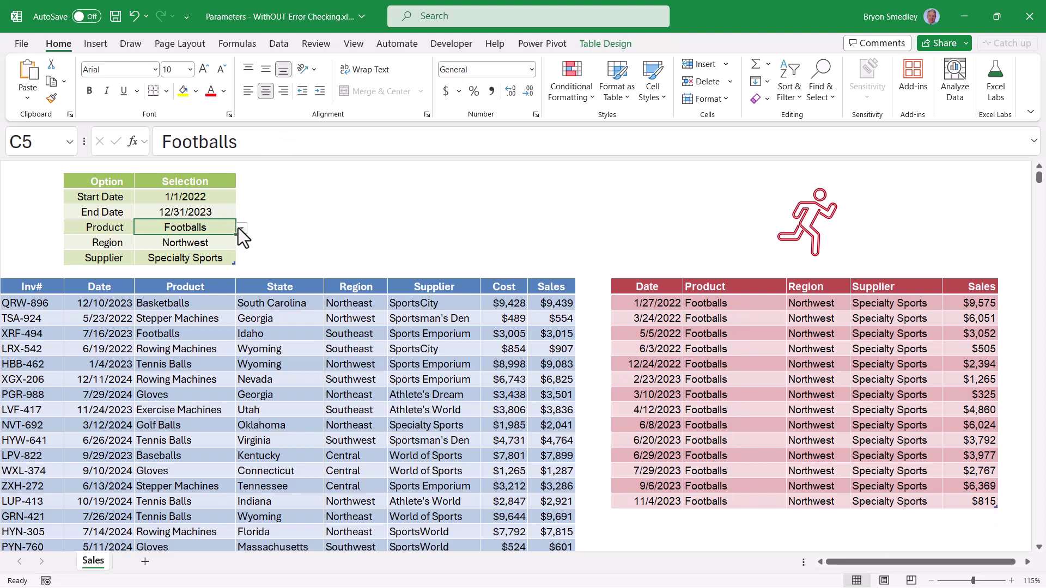
# Set the parameter selections to product Baseballs, region Central and supplier Athlete's Dream.
pyautogui.click(241, 228)
pyautogui.click(188, 241)
pyautogui.click(232, 242)
pyautogui.click(241, 242)
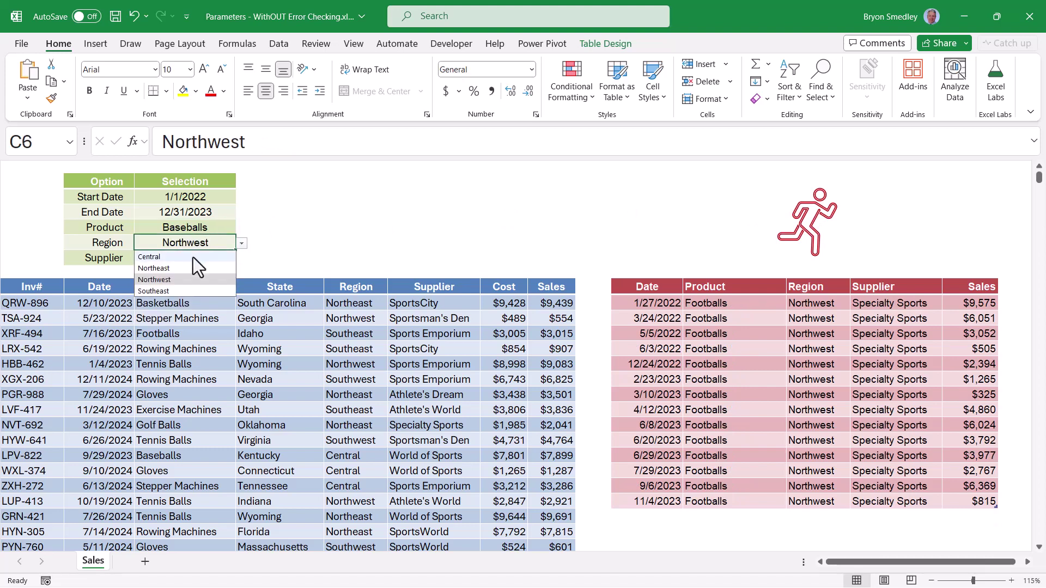
pyautogui.click(193, 256)
pyautogui.click(234, 258)
pyautogui.click(241, 258)
pyautogui.click(198, 273)
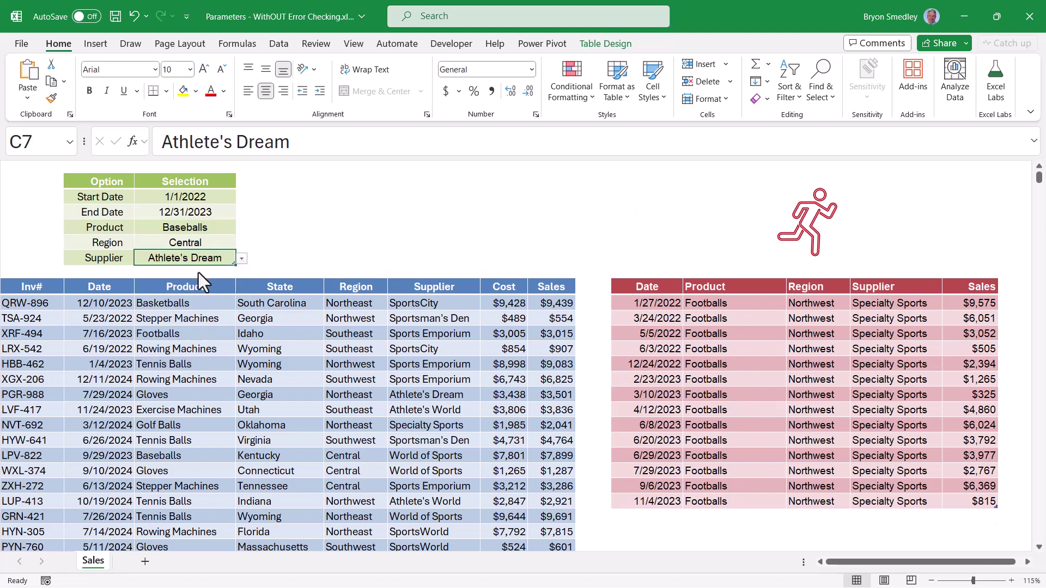
# Set the start date parameter to 1/1/2023 and refresh the filtered sales results.
pyautogui.doubleClick(226, 196)
pyautogui.press('BackSpace')
pyautogui.write('3')
pyautogui.press('Return')
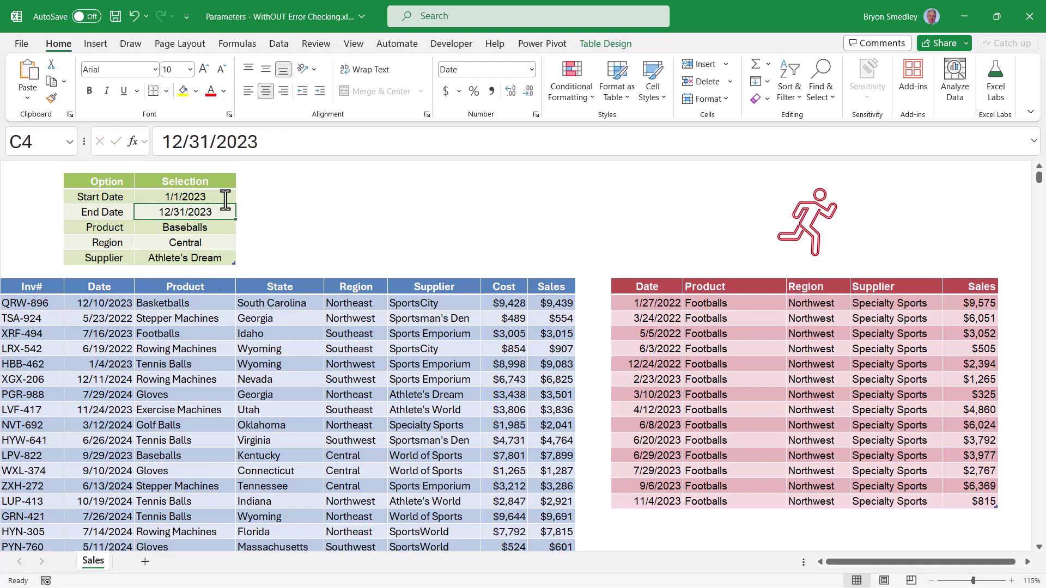
pyautogui.click(817, 223)
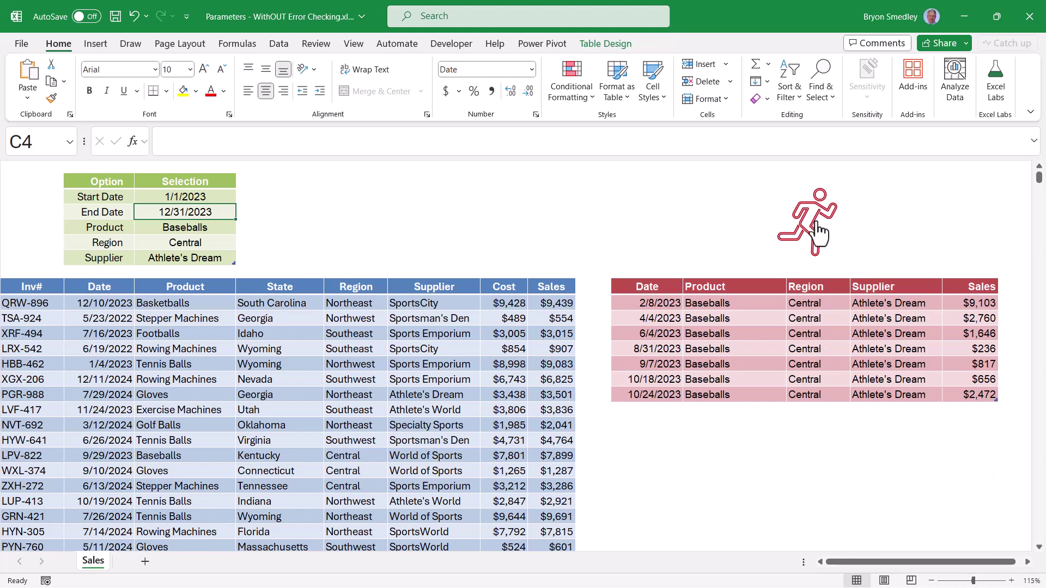
# Clear the product selection and refresh the filtered sales results with that parameter blank.
pyautogui.click(185, 232)
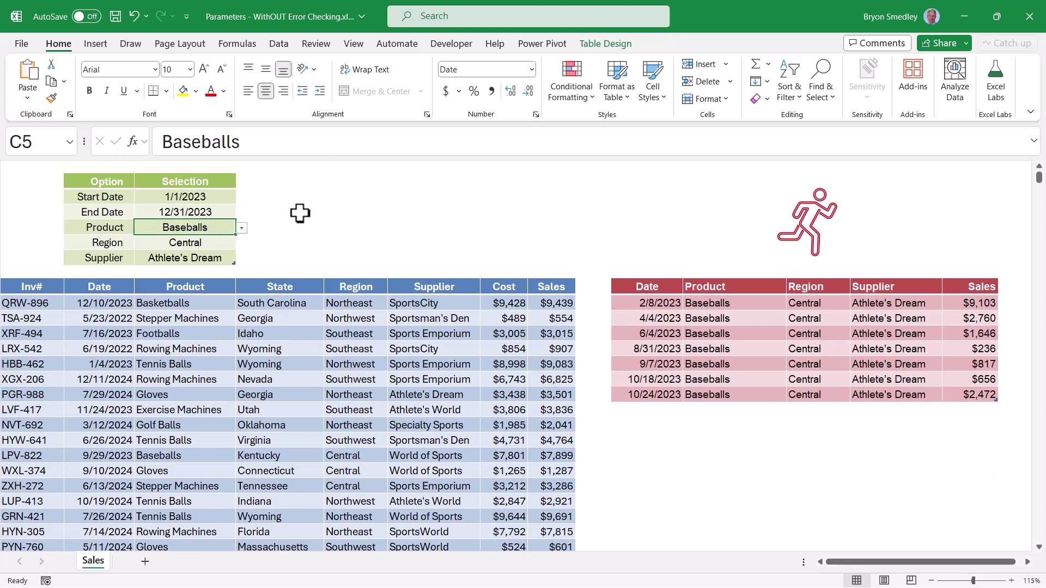
pyautogui.press('Delete')
pyautogui.click(397, 196)
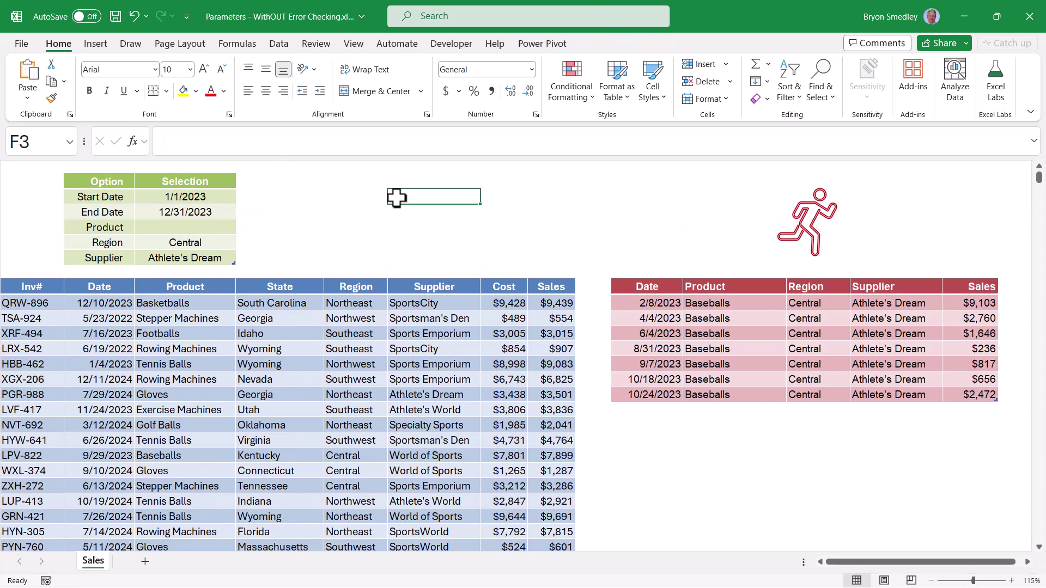
pyautogui.click(801, 227)
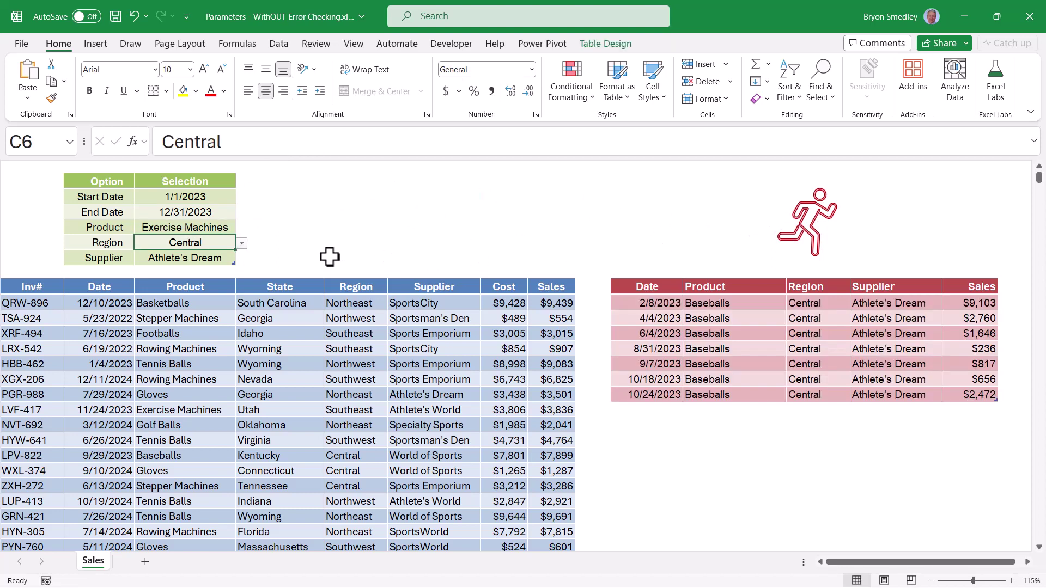
# Test refreshing the filtered sales results with the region left blank, and again with both dates left blank.
pyautogui.press('Delete')
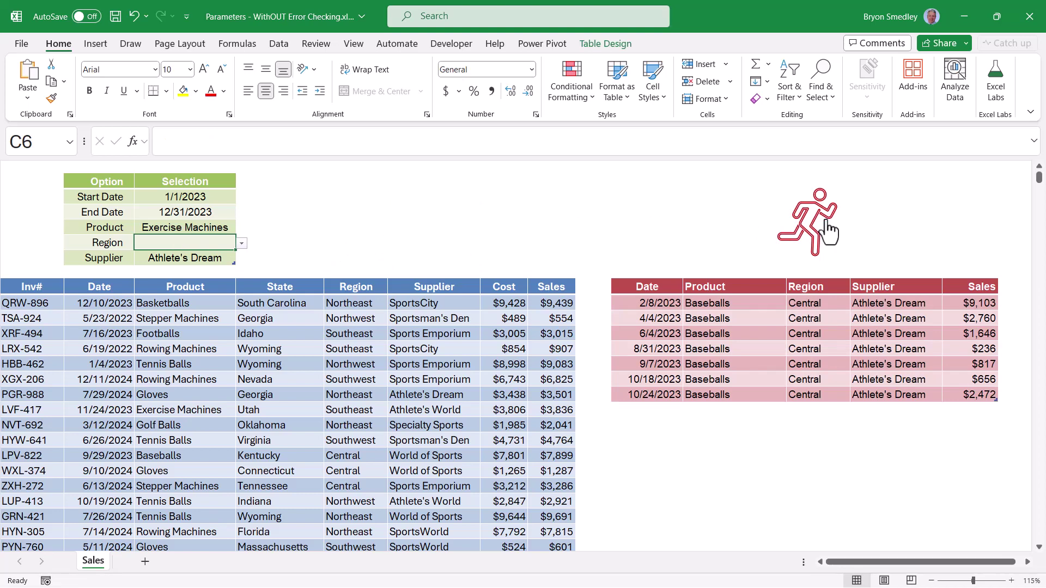
pyautogui.click(808, 222)
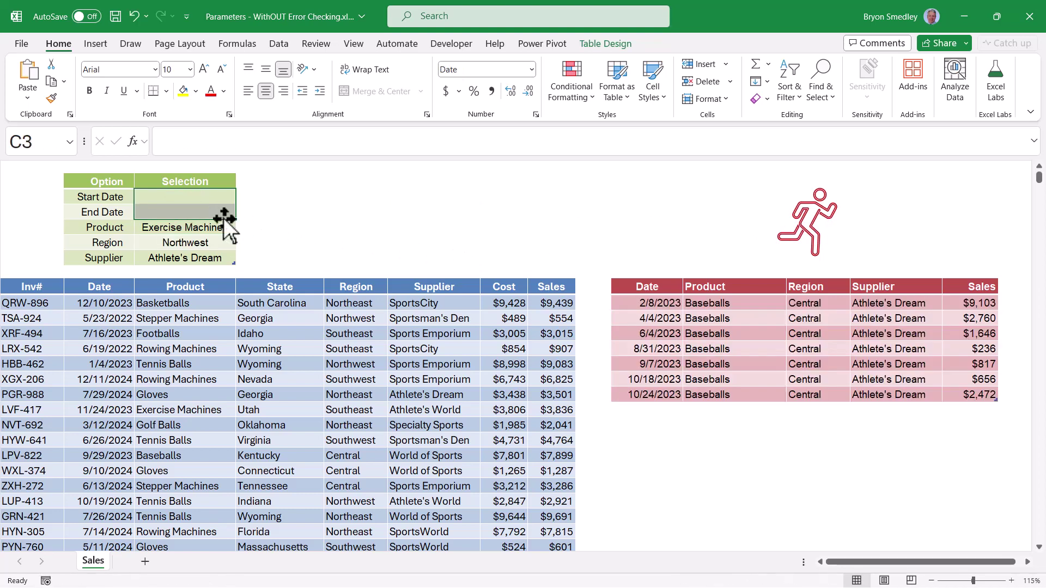
pyautogui.click(809, 228)
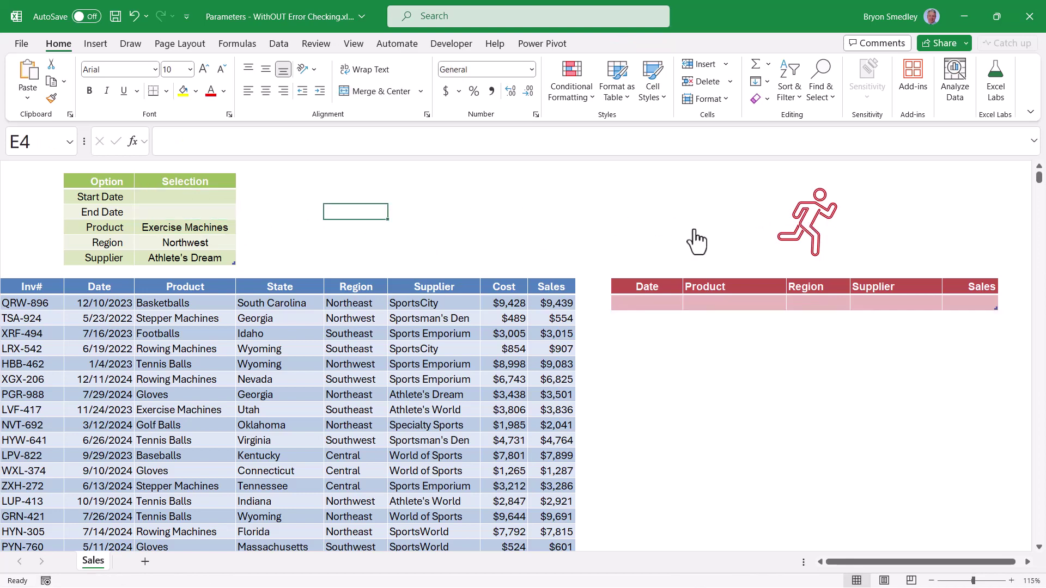
# Clear all five parameter selections and refresh the filtered sales results.
pyautogui.moveTo(204, 197); pyautogui.dragTo(215, 257)
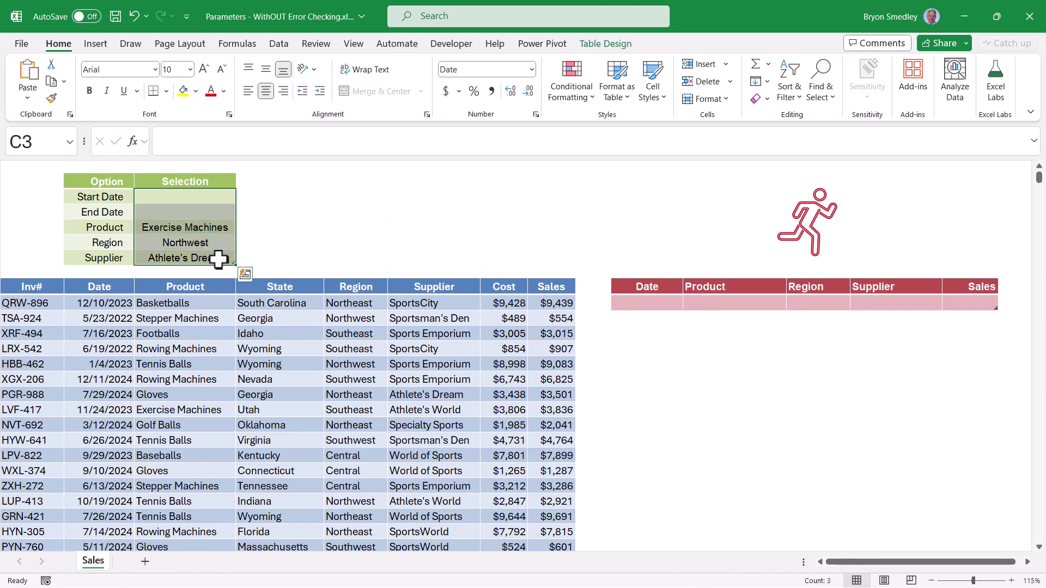
pyautogui.press('Delete')
pyautogui.click(355, 257)
pyautogui.click(799, 233)
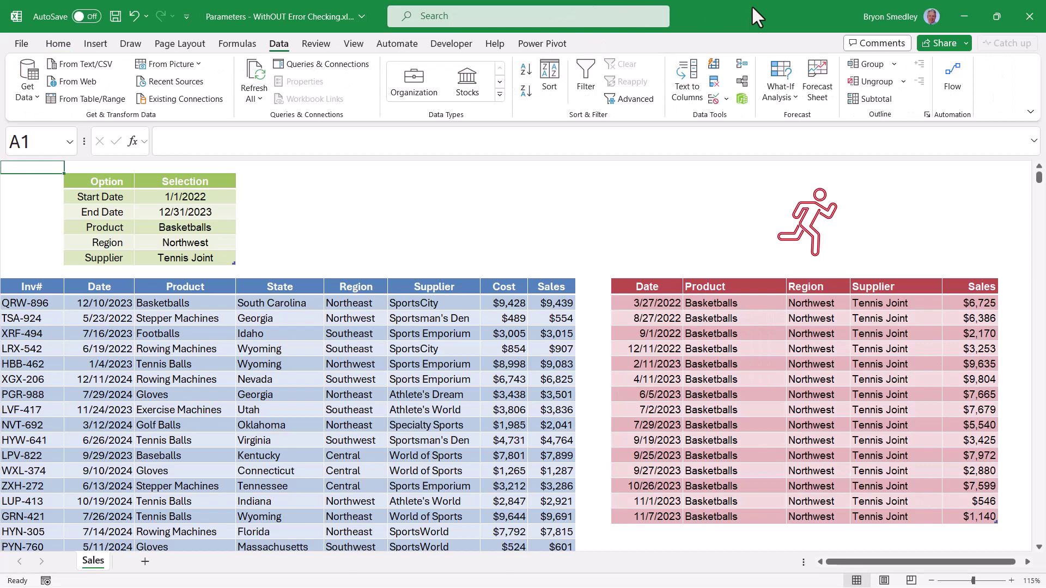
# Open the Power Query Editor and examine the Parameters query's applied steps and its full M code.
pyautogui.hotkey('alt', 'F12')
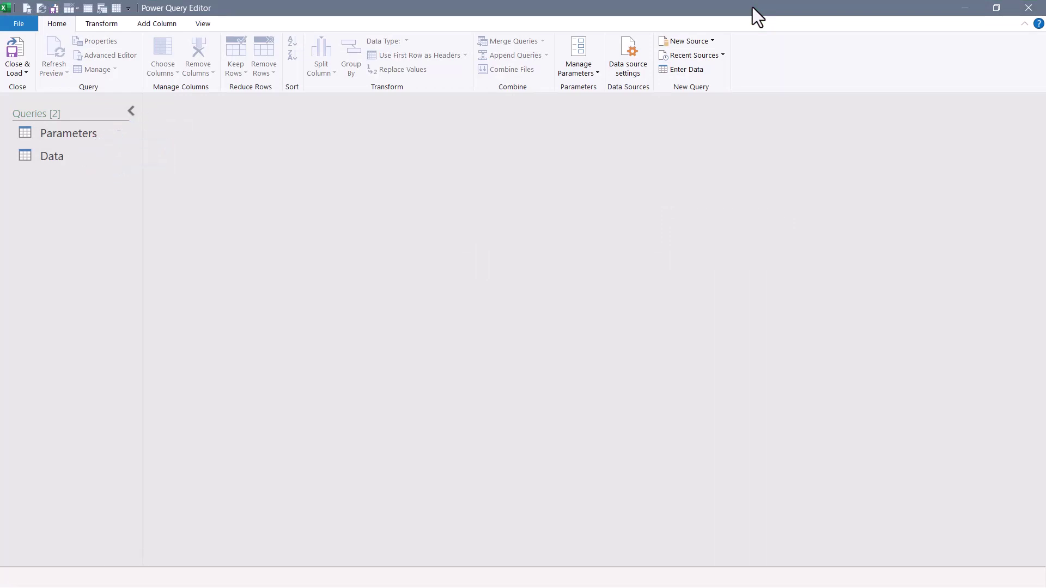
pyautogui.click(69, 135)
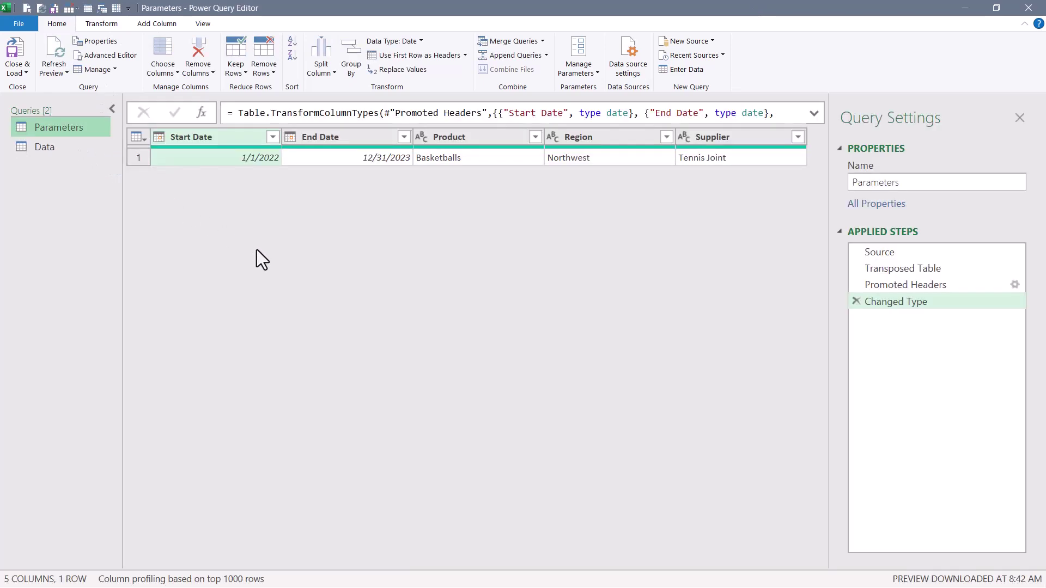
pyautogui.click(942, 252)
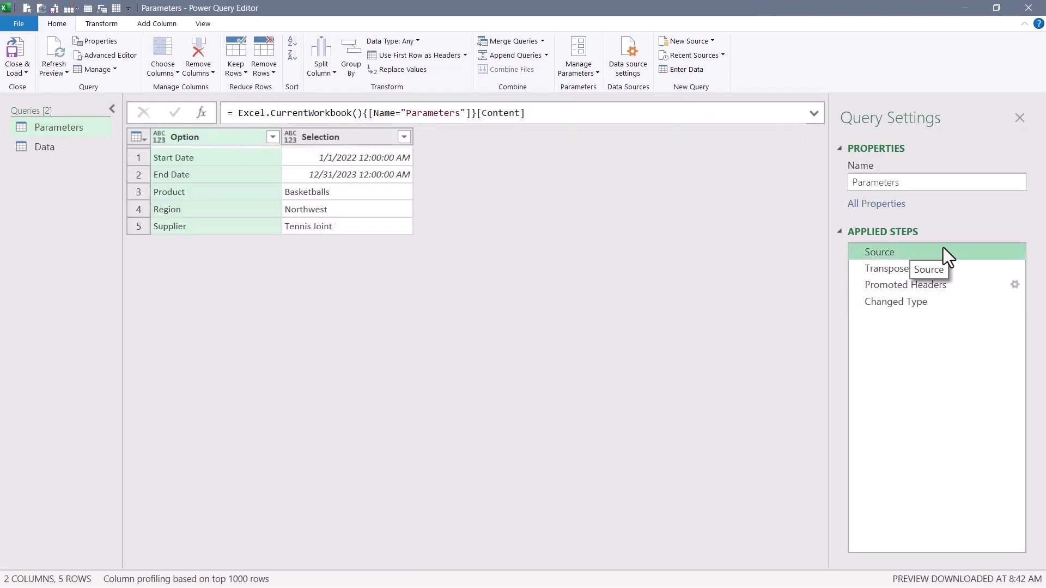
pyautogui.click(973, 269)
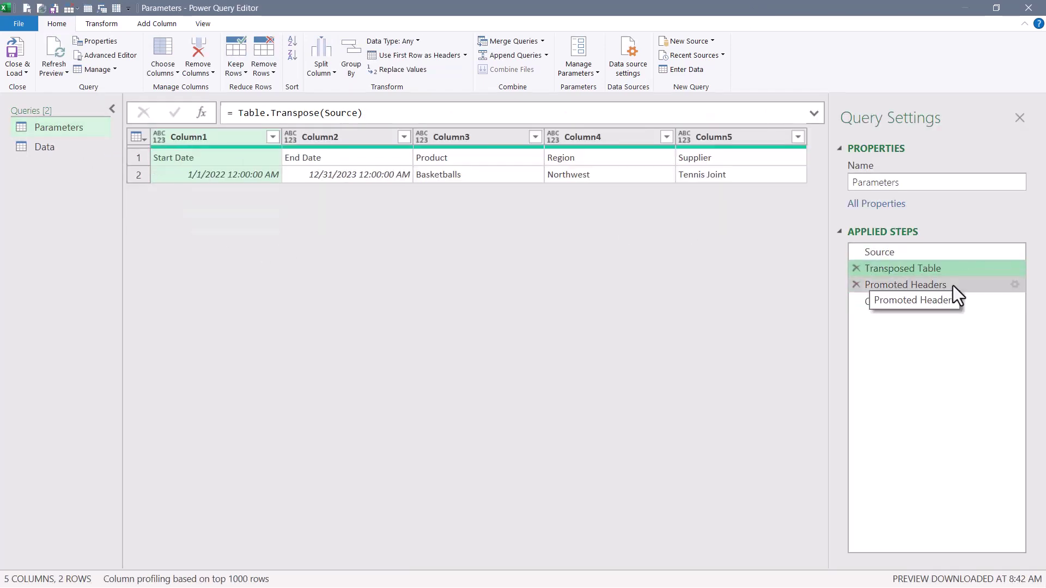
pyautogui.click(953, 286)
pyautogui.click(897, 303)
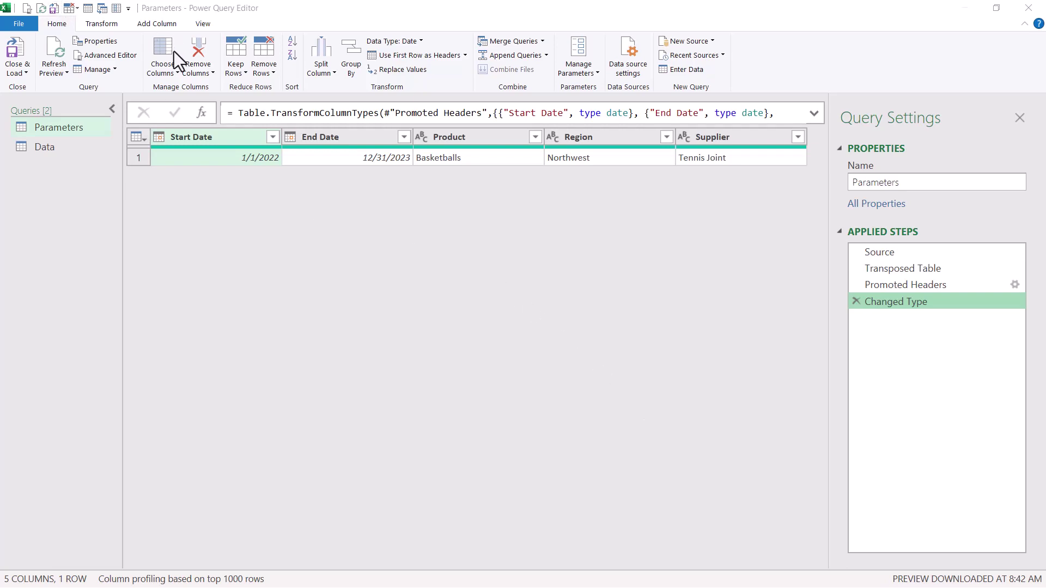
pyautogui.click(109, 55)
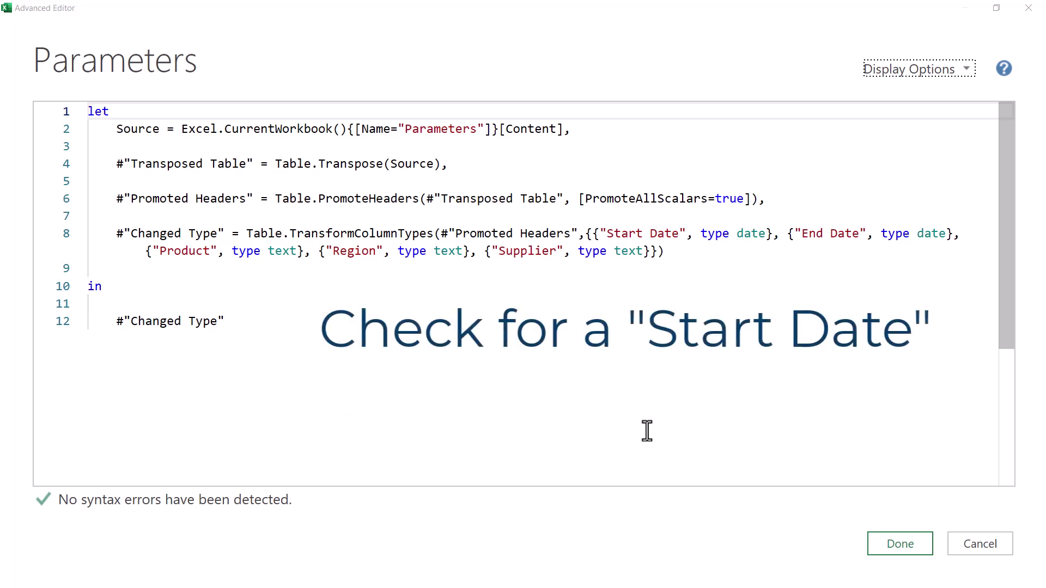
pyautogui.click(911, 549)
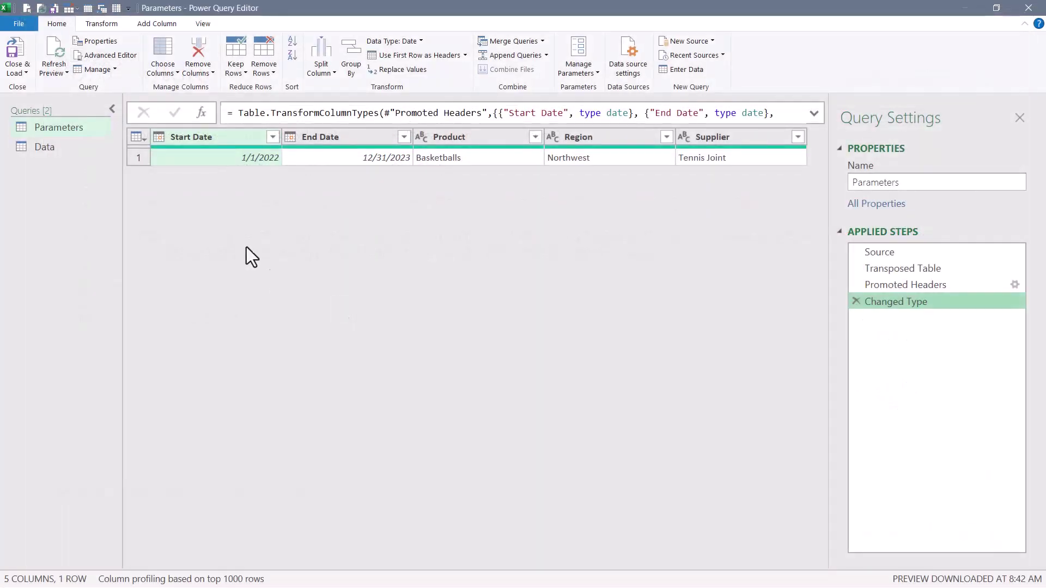
# Add a custom step to the Parameters query that begins Table.ReplaceValue on #"Changed Type" with null as the old value.
pyautogui.click(201, 113)
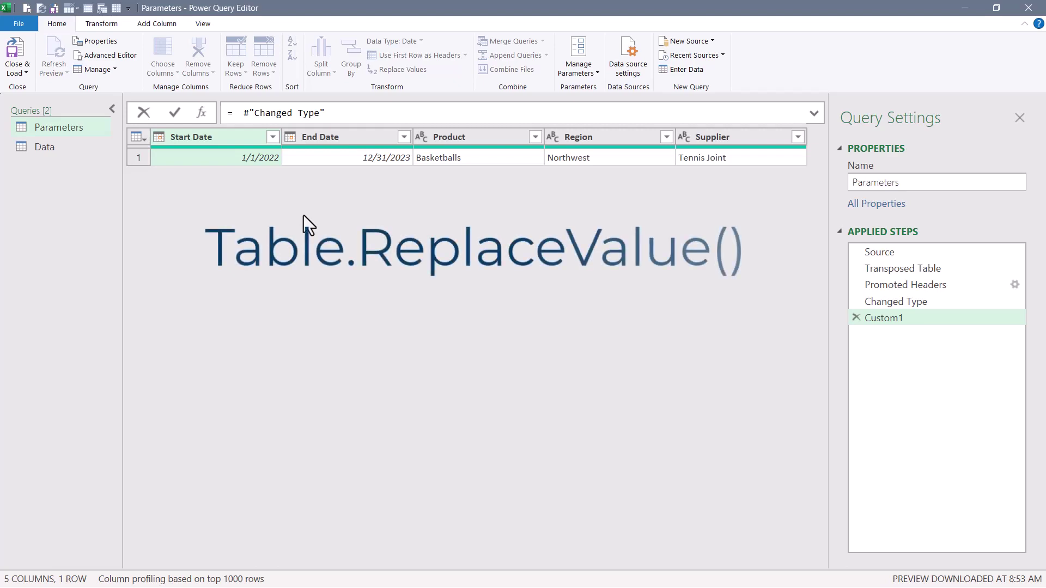
pyautogui.write('Table.ReplaceValue(')
pyautogui.press('End')
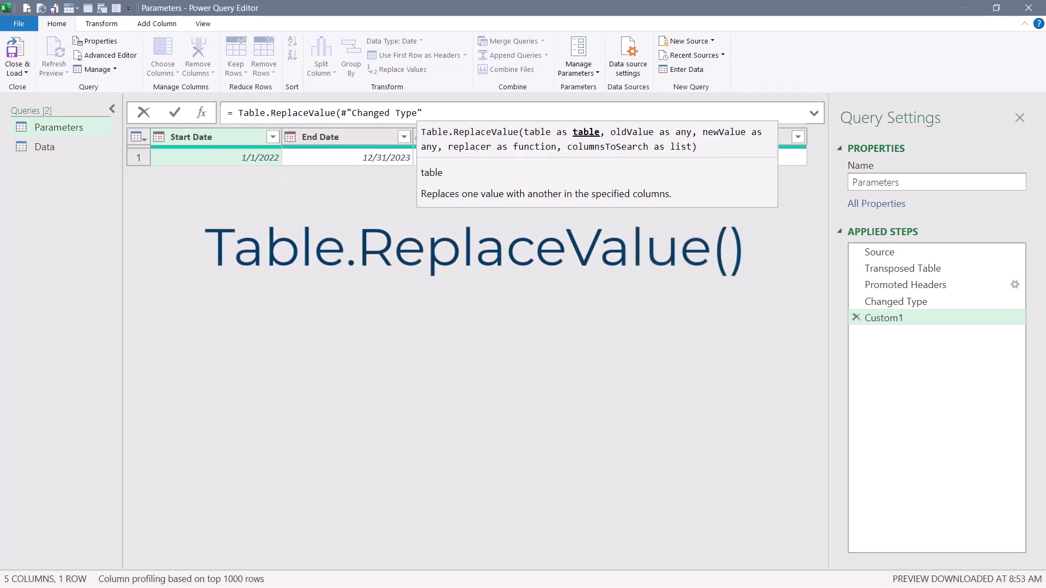
pyautogui.write(',')
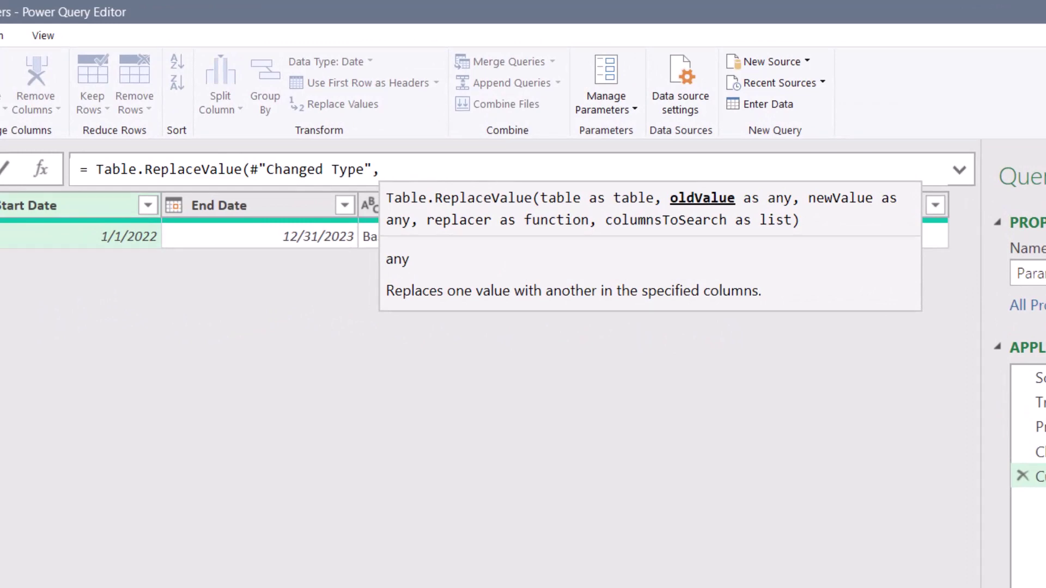
pyautogui.write('null,')
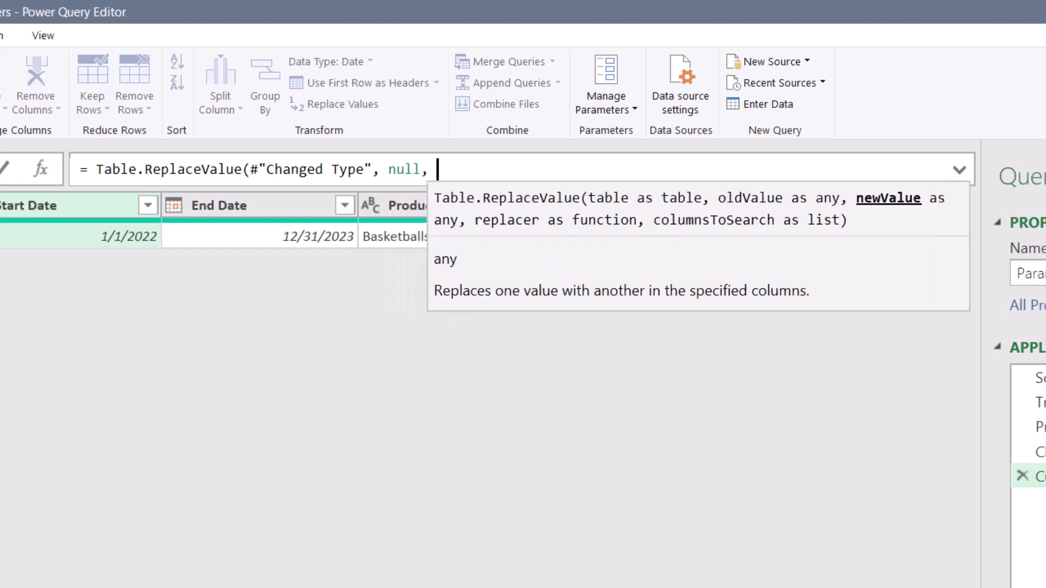
pyautogui.press('Return')
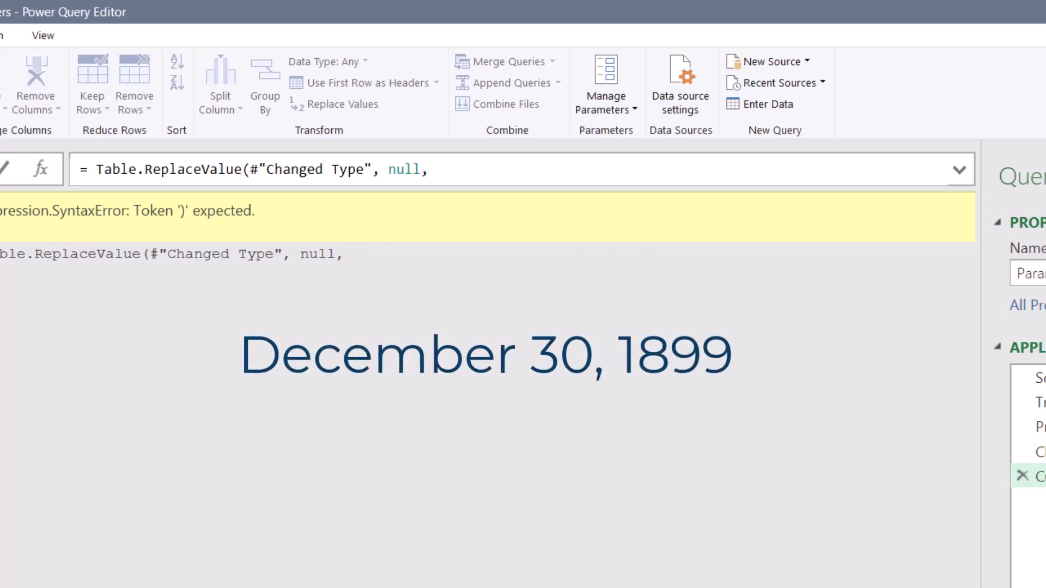
pyautogui.write('12/3')
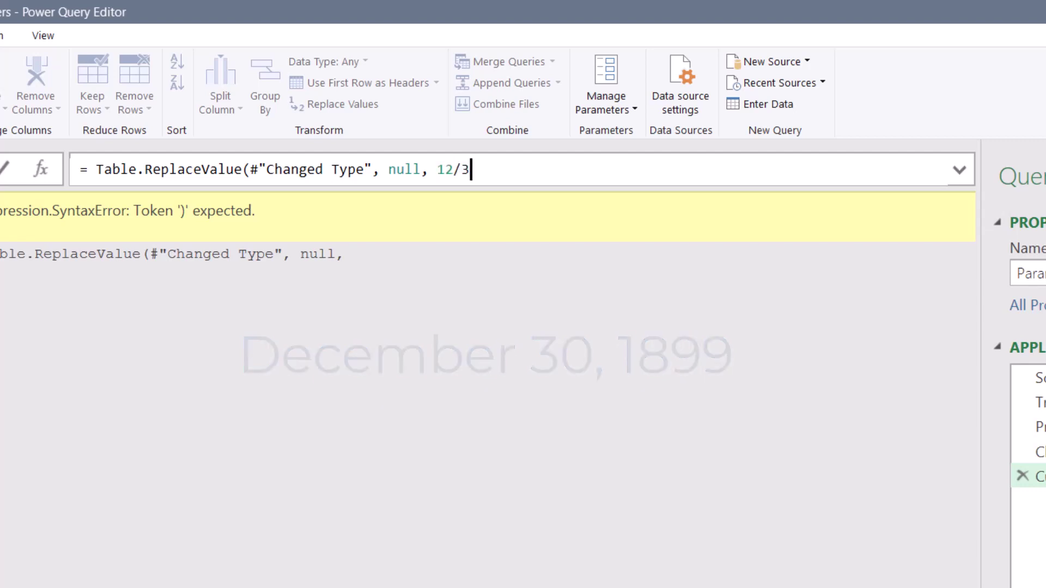
pyautogui.write('0/1899')
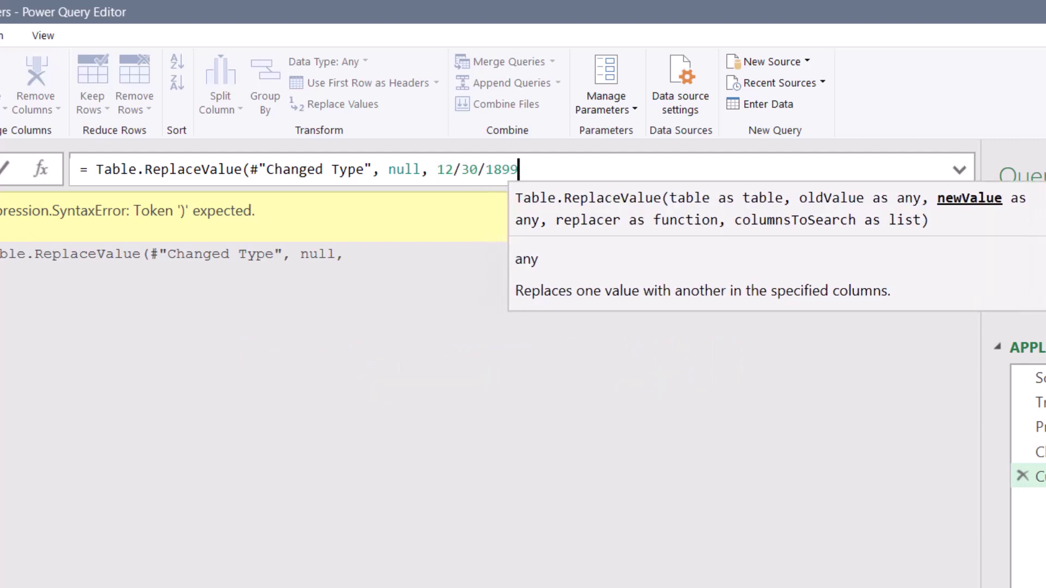
pyautogui.press('BackSpace')
pyautogui.press('BackSpace')
pyautogui.press('BackSpace')
pyautogui.press('BackSpace')
pyautogui.press('BackSpace')
pyautogui.press('BackSpace')
pyautogui.press('BackSpace')
pyautogui.press('BackSpace')
pyautogui.press('BackSpace')
pyautogui.press('BackSpace')
pyautogui.press('BackSpace')
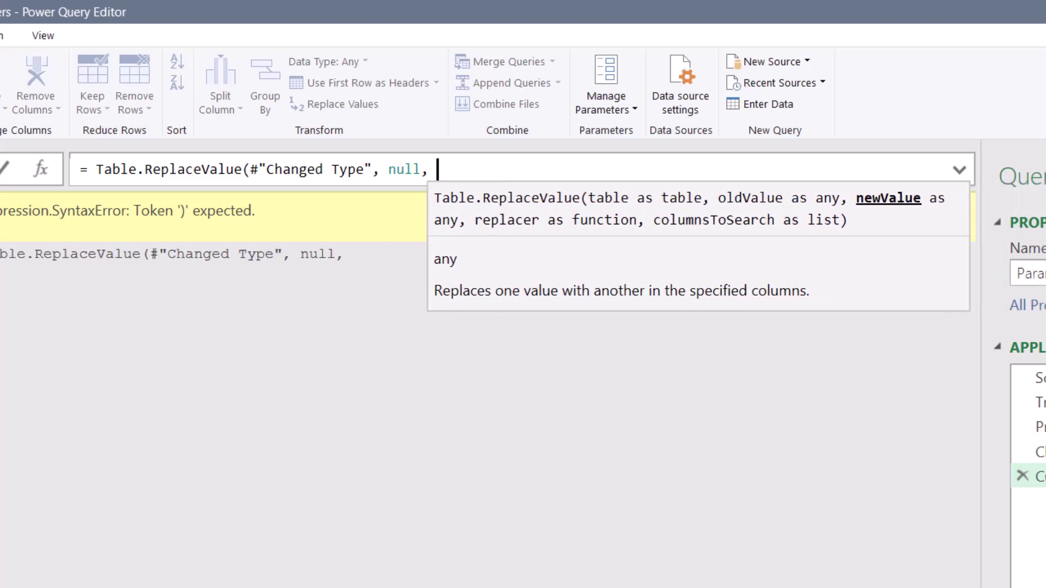
# Supply #date(1899, 12, 30) as the replacement value in the custom step's Table.ReplaceValue formula.
pyautogui.write('#')
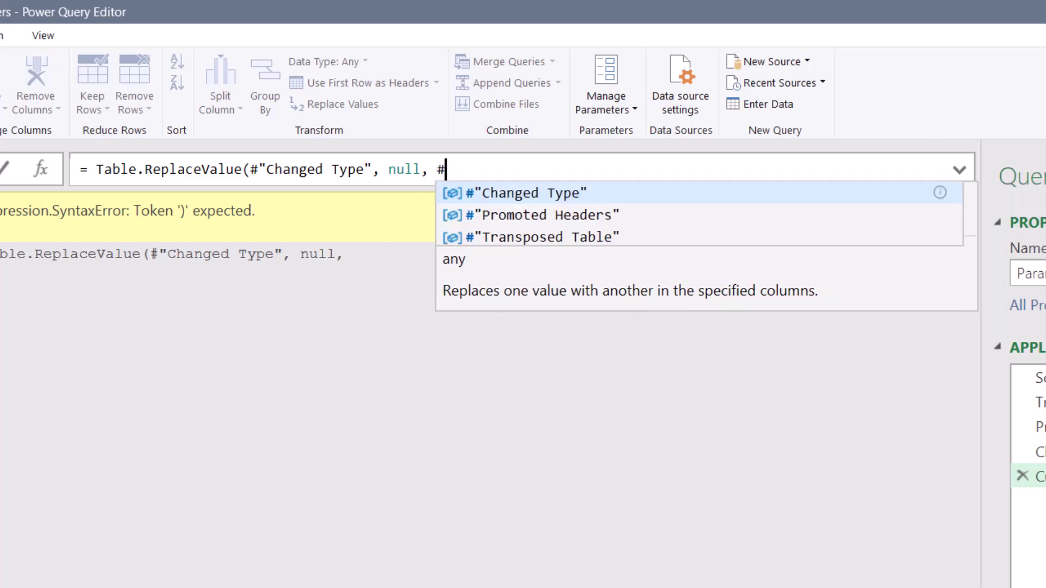
pyautogui.write('date(1899')
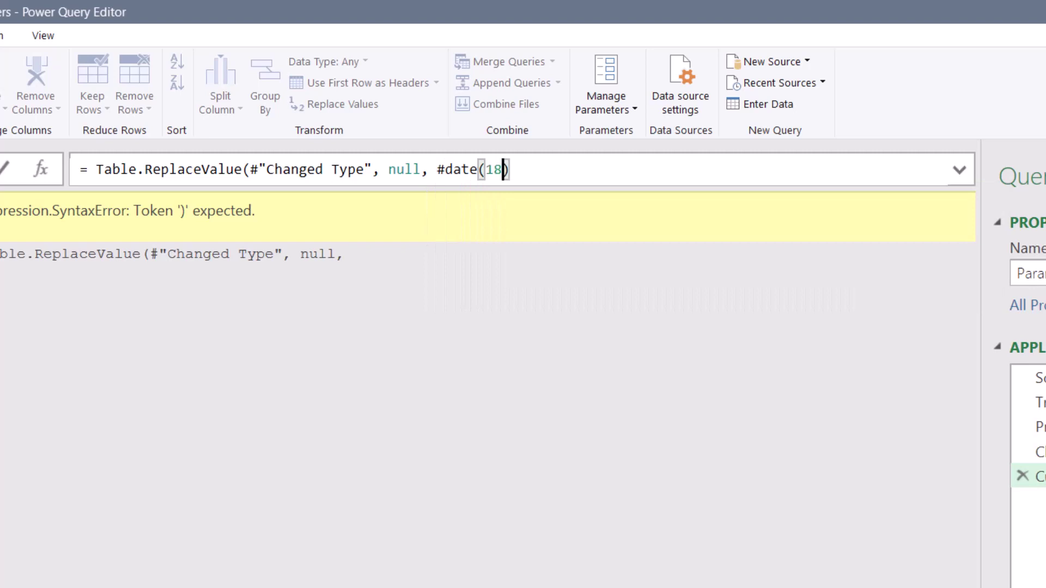
pyautogui.write(', 12, ')
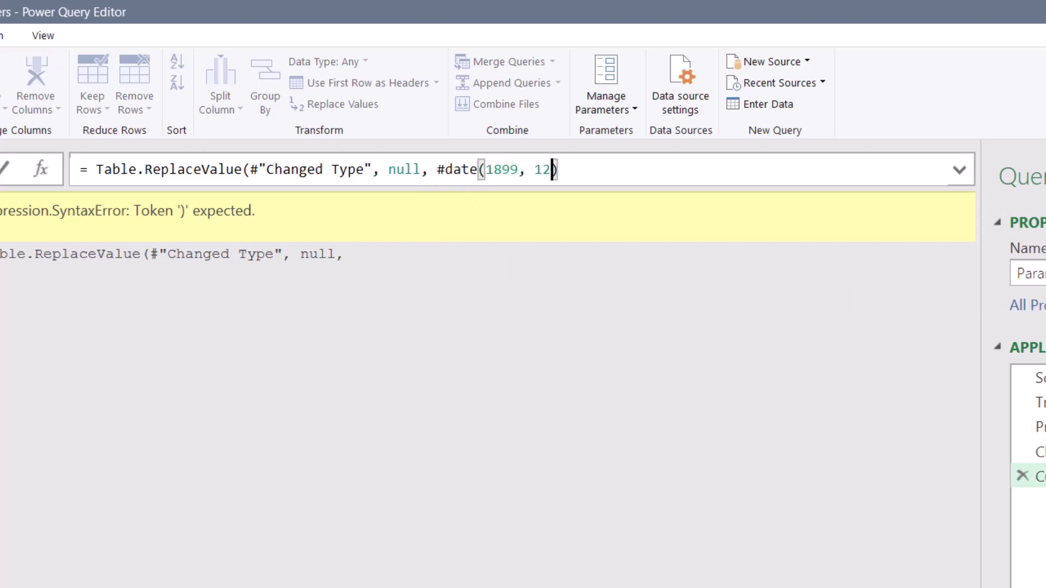
pyautogui.write('30),')
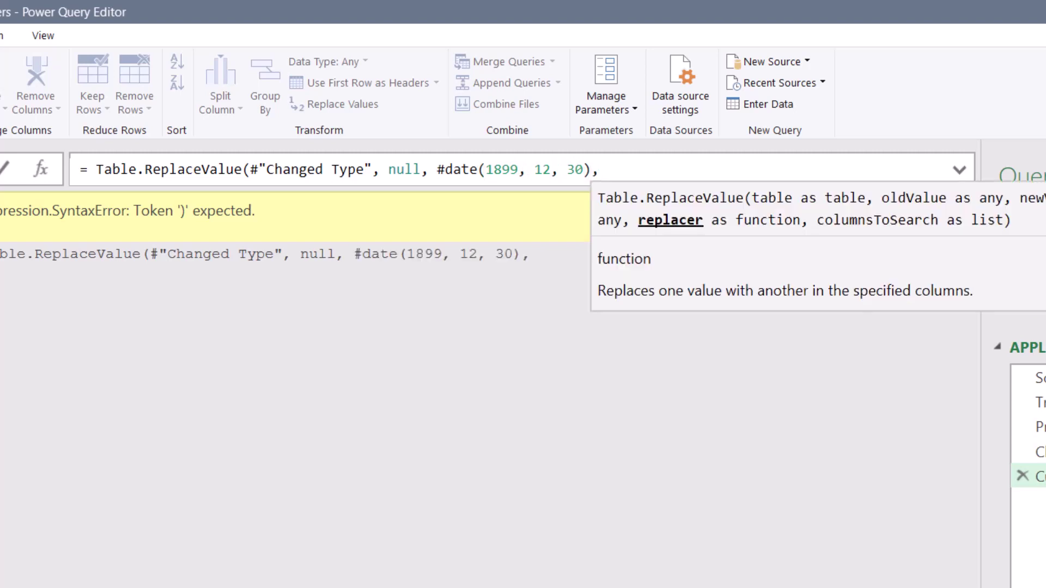
# Complete the Table.ReplaceValue formula with Replacer.ReplaceValue as the replacer and {"Start Date"} as the column list.
pyautogui.write(' Replacer.R')
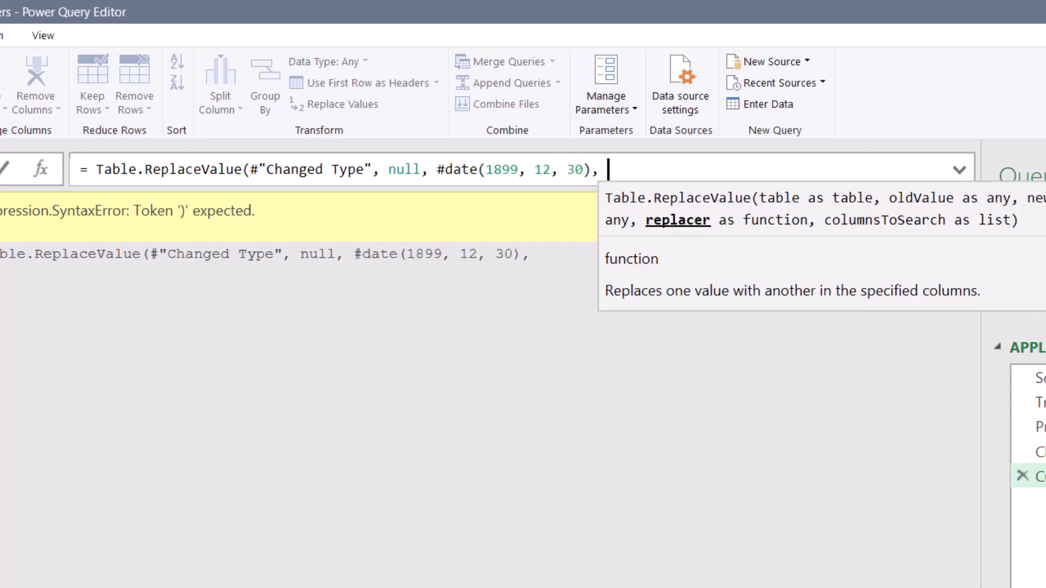
pyautogui.write('epla')
pyautogui.press('Tab')
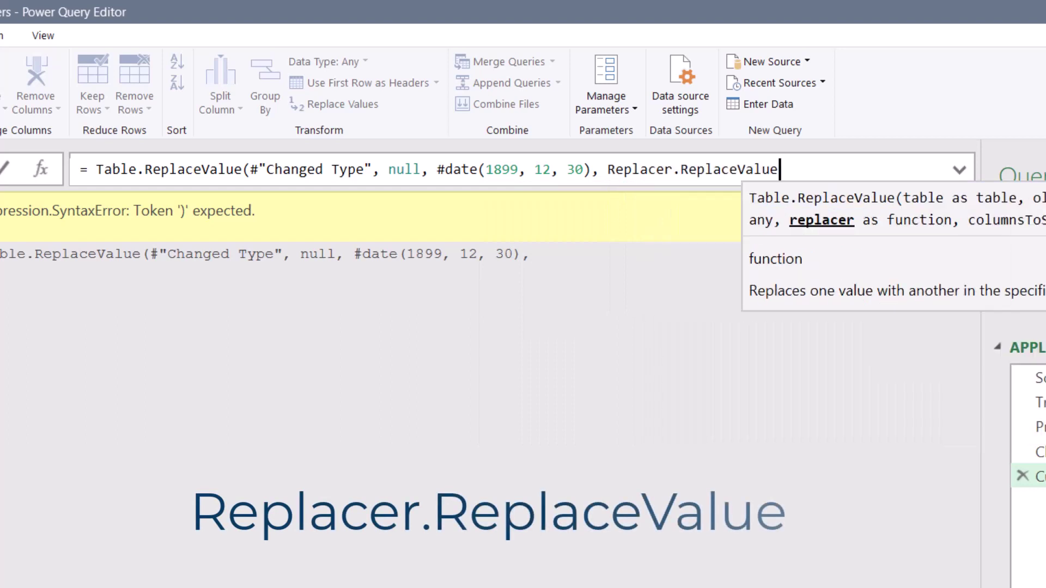
pyautogui.write(',')
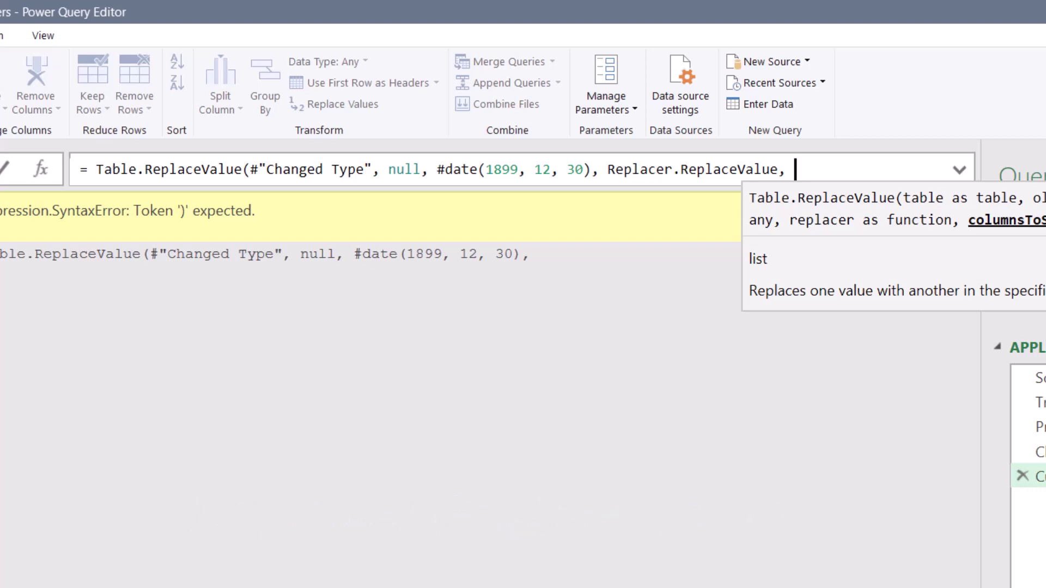
pyautogui.write('{"Start Date"}')
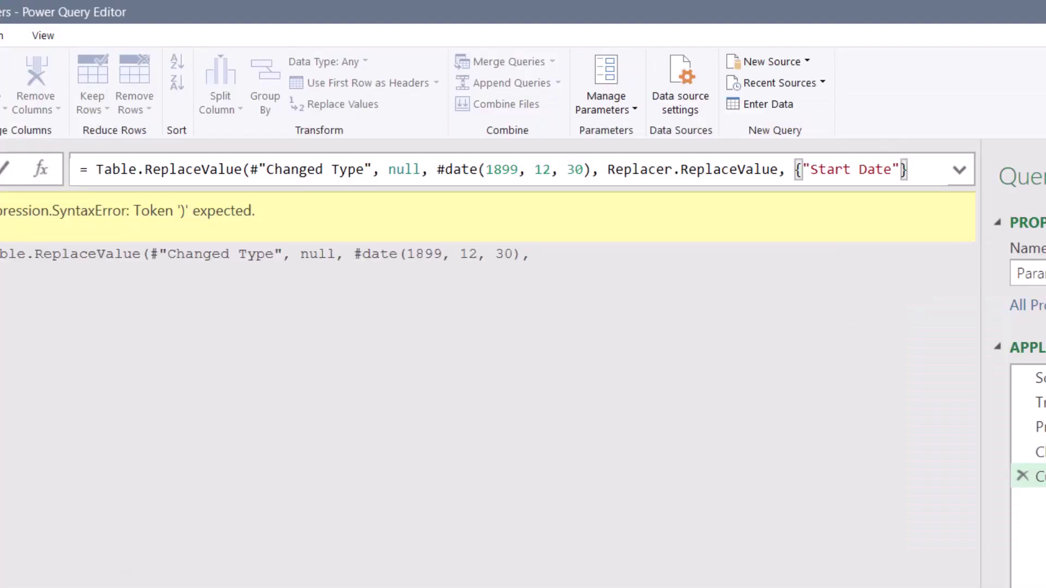
pyautogui.write(')')
pyautogui.press('Return')
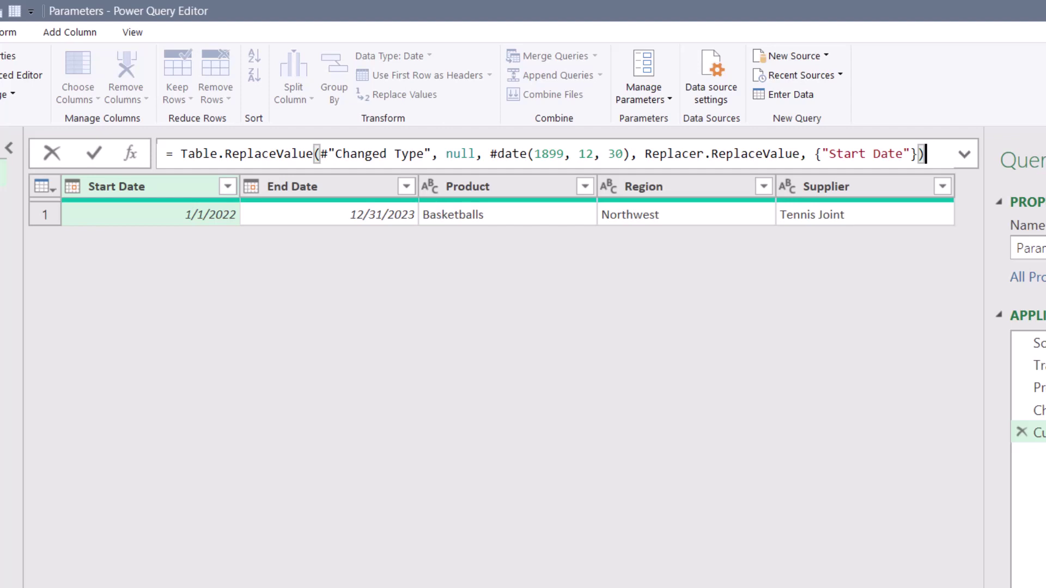
# Copy the whole replacement formula and rename the Custom1 step to Missing Start.
pyautogui.hotkey('shift', 'Home')
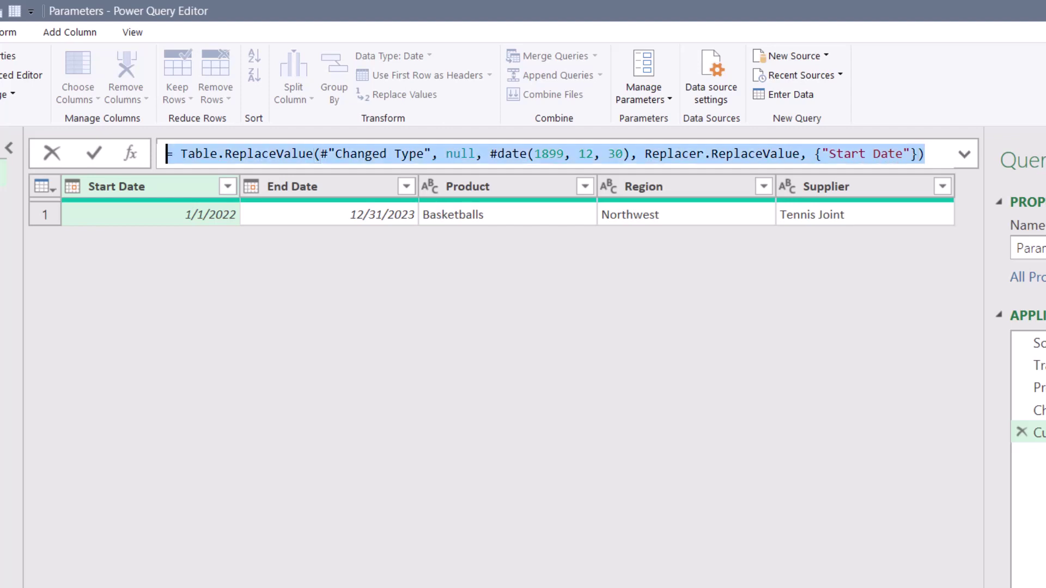
pyautogui.hotkey('ctrl', 'c')
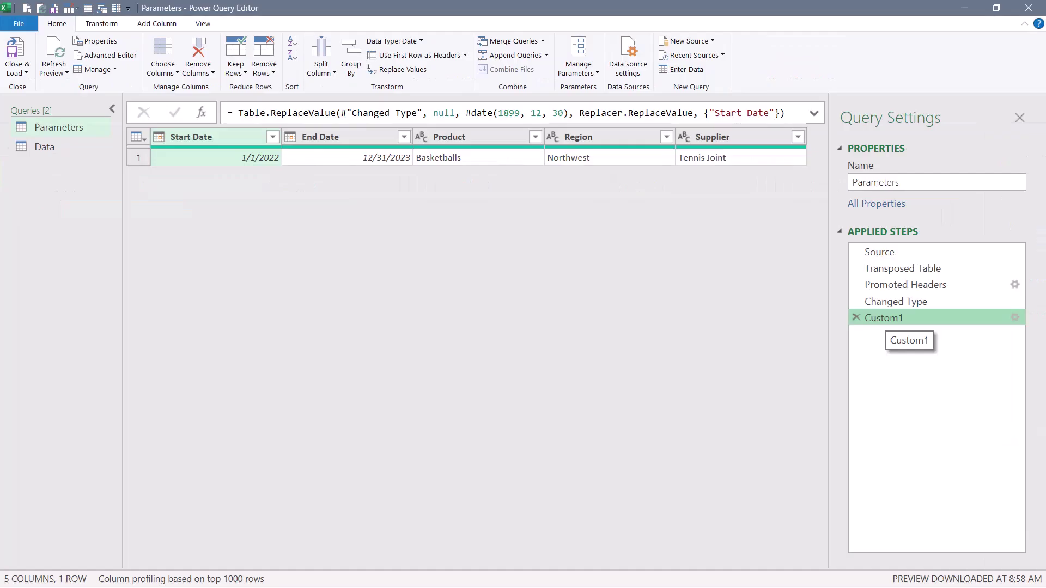
pyautogui.rightClick(1037, 432)
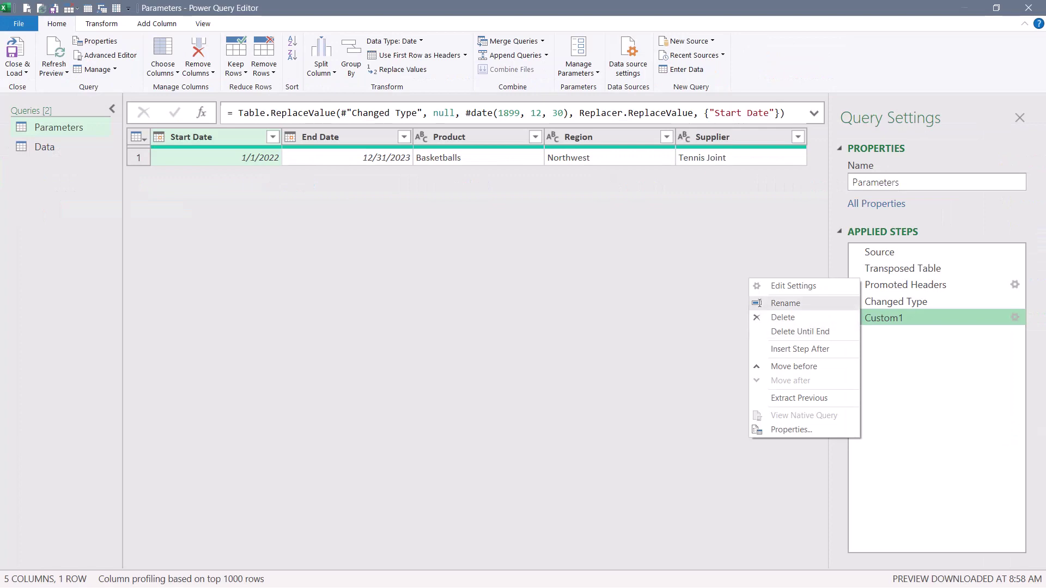
pyautogui.click(785, 303)
pyautogui.write('Missing Star')
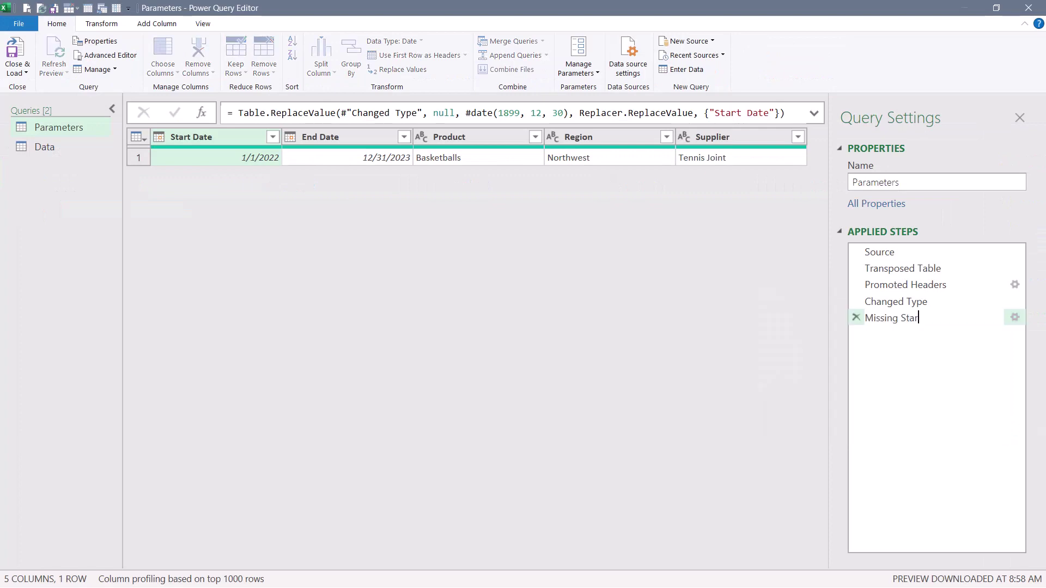
pyautogui.write('t')
pyautogui.press('Return')
# Add another custom step that reuses the copied Table.ReplaceValue formula, with #"Missing Start" as its source table.
pyautogui.click(201, 113)
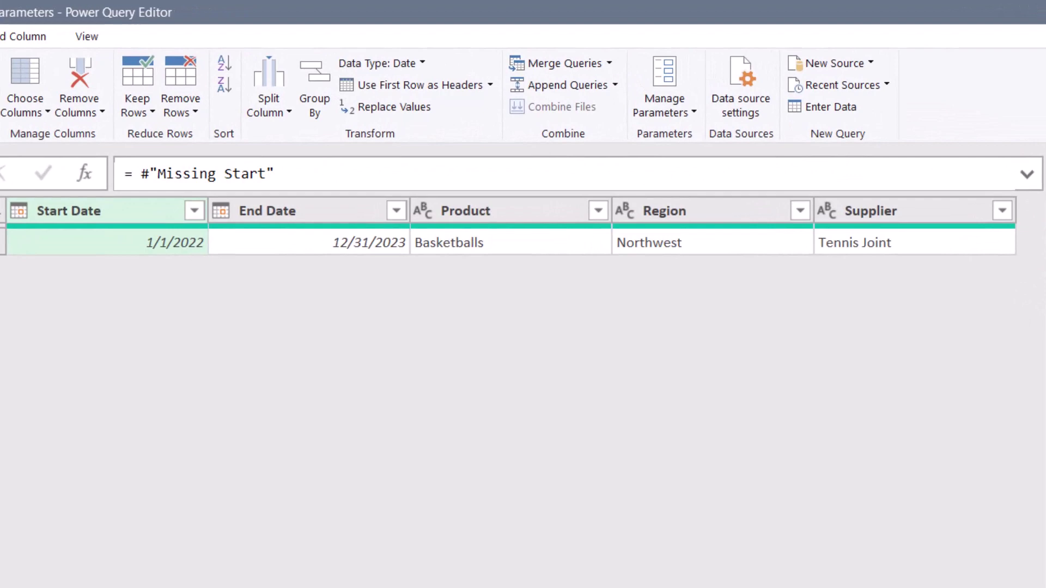
pyautogui.hotkey('ctrl', 'a')
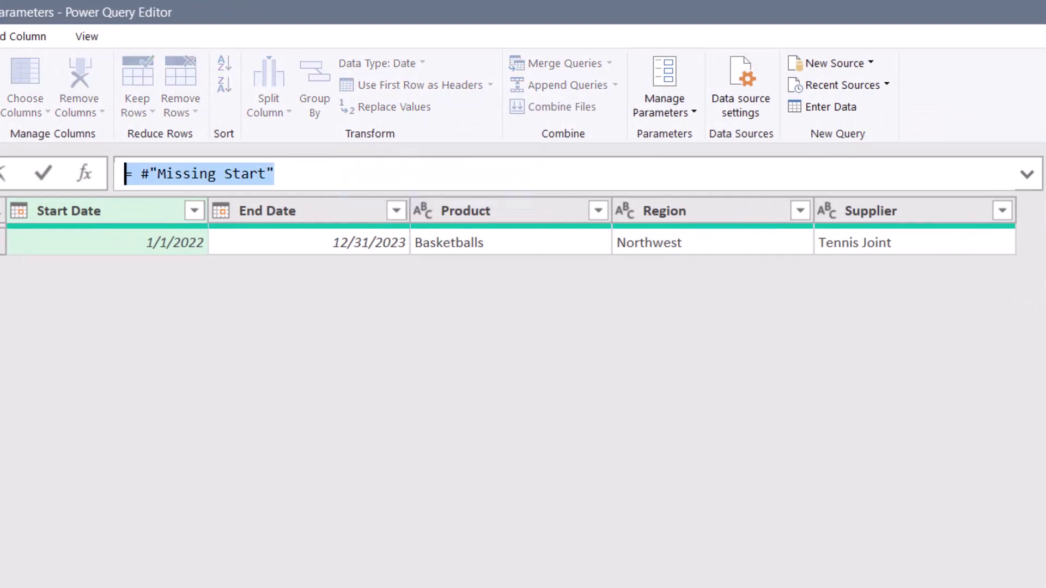
pyautogui.hotkey('ctrl', 'v')
pyautogui.moveTo(317, 174); pyautogui.dragTo(417, 175)
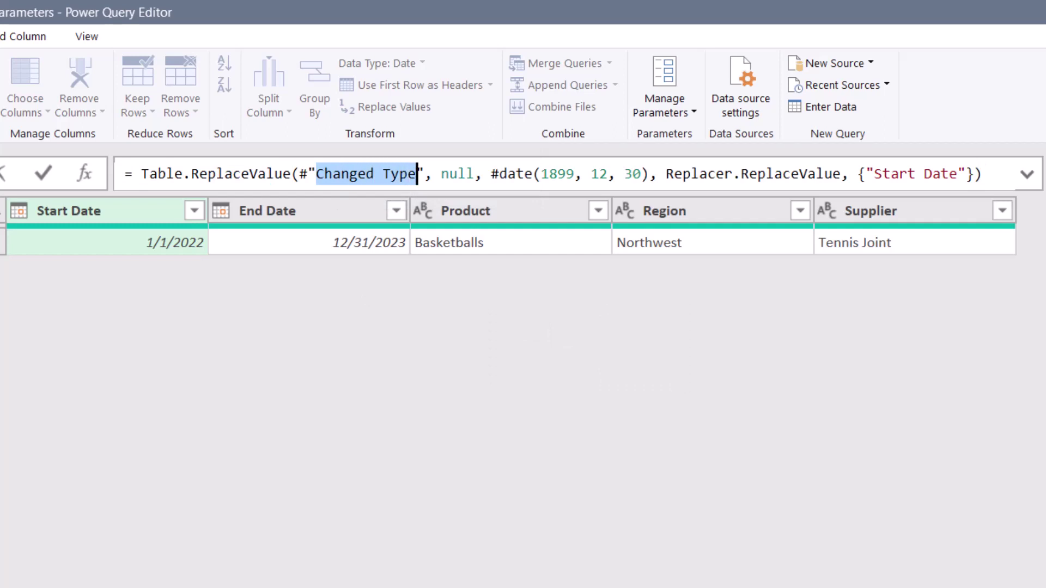
pyautogui.write('Missing Start')
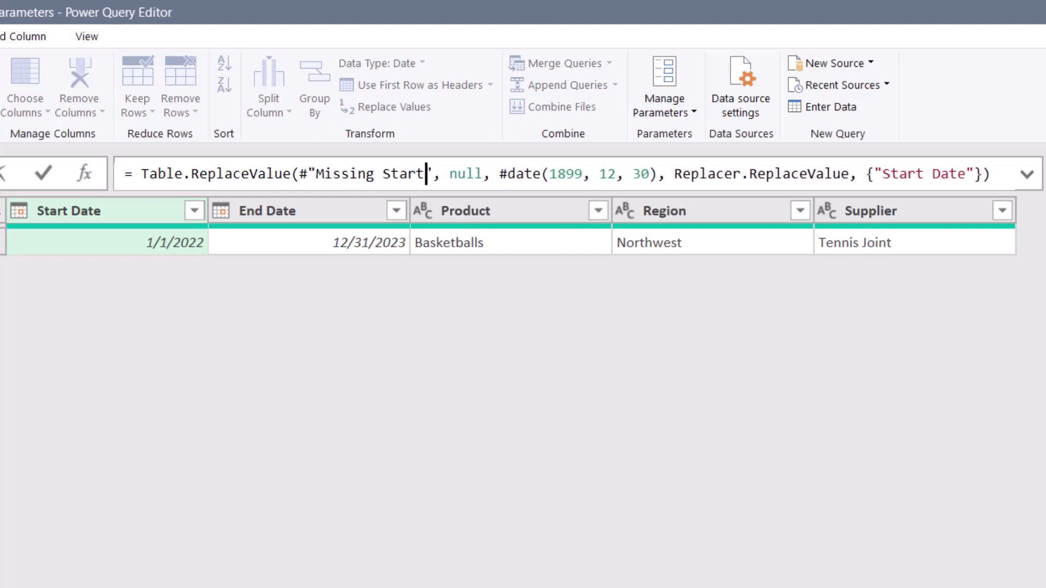
# Change the replacement date in the new step's formula to #date(2100, 12, 31).
pyautogui.doubleClick(565, 174)
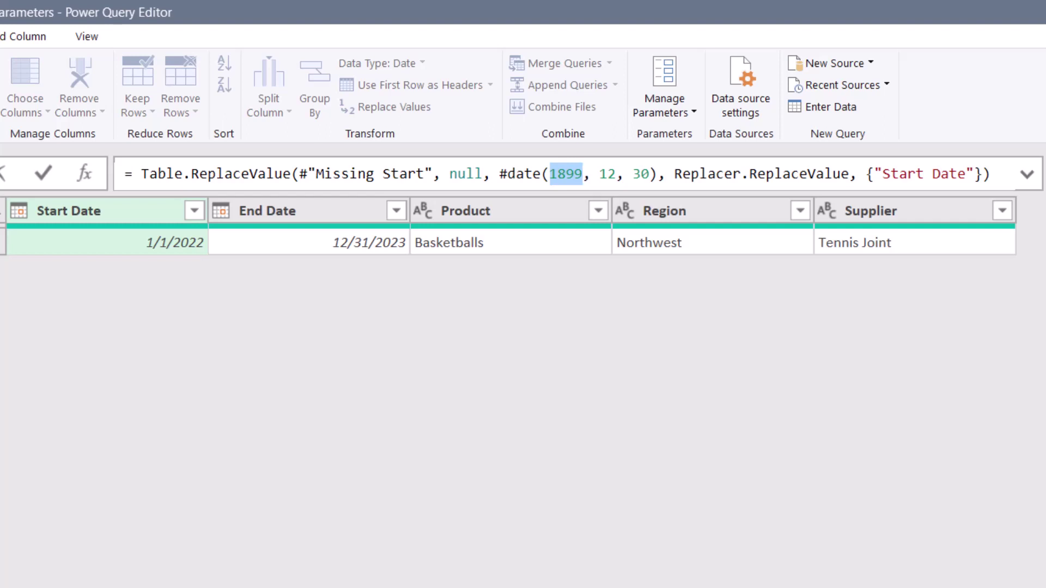
pyautogui.write('2100')
pyautogui.press('Right')
pyautogui.press('Right')
pyautogui.press('Right')
pyautogui.press('Right')
pyautogui.press('Right')
pyautogui.press('Right')
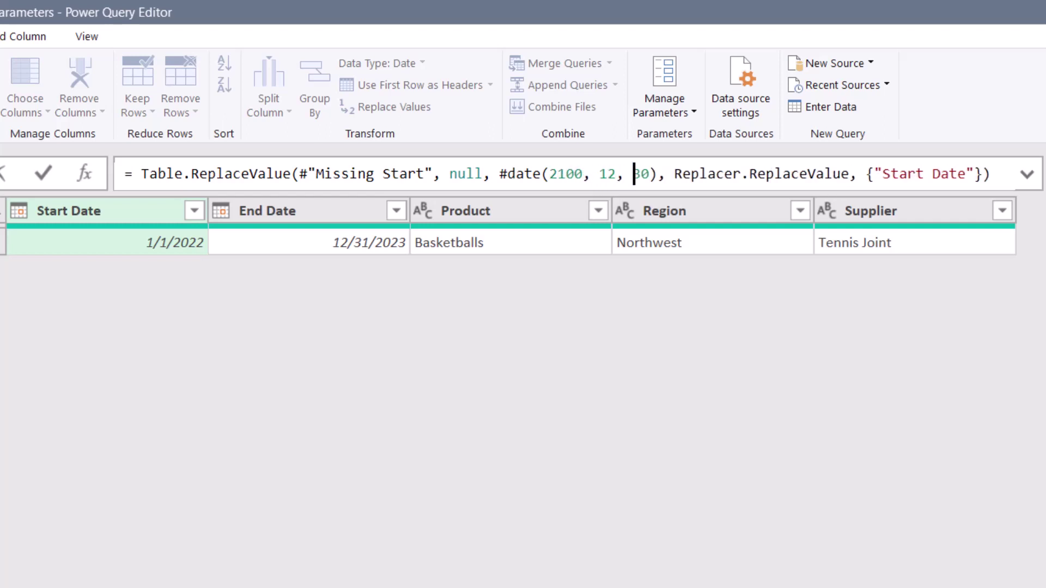
pyautogui.press('Right')
pyautogui.press('Delete')
pyautogui.write('1')
# Point the formula at the "End Date" column and rename the custom step to Missing End.
pyautogui.doubleClick(903, 174)
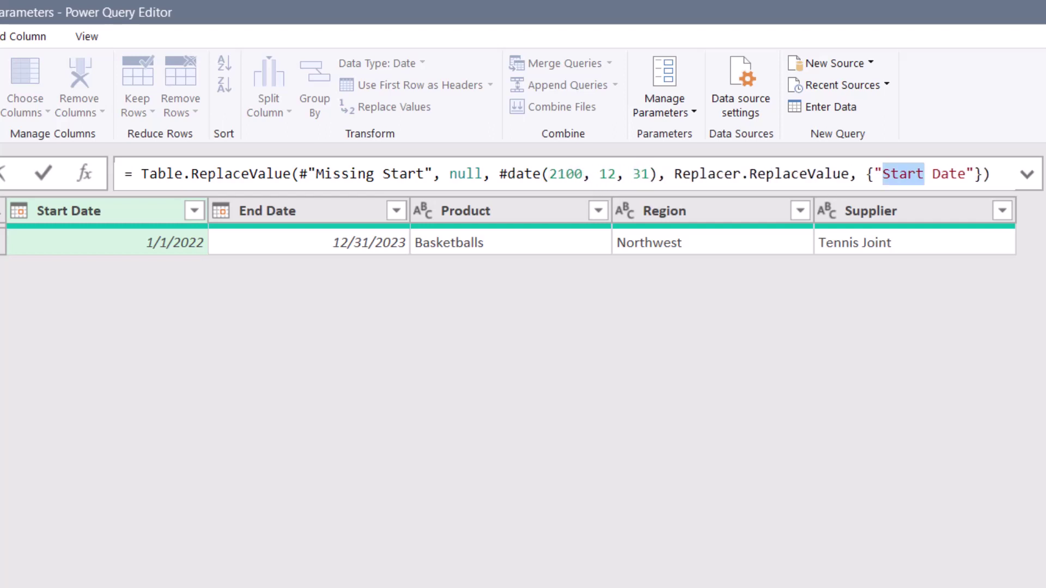
pyautogui.write('End')
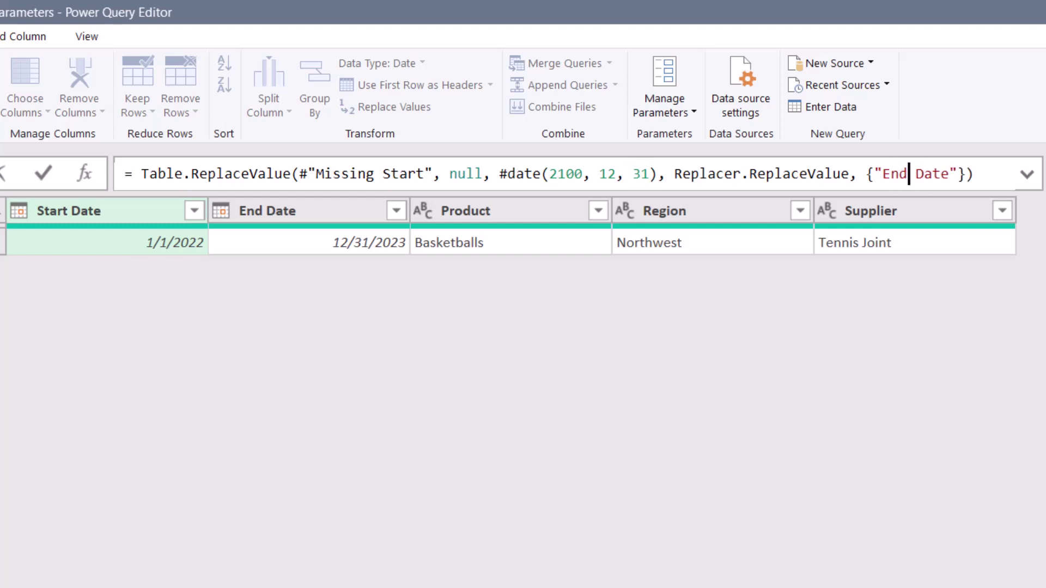
pyautogui.press('Return')
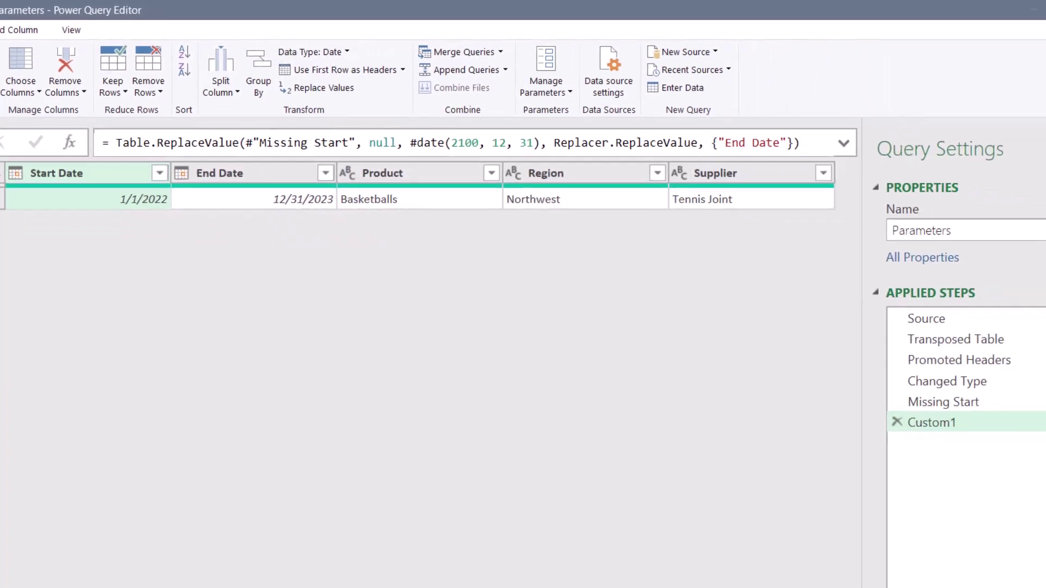
pyautogui.rightClick(857, 389)
pyautogui.click(747, 369)
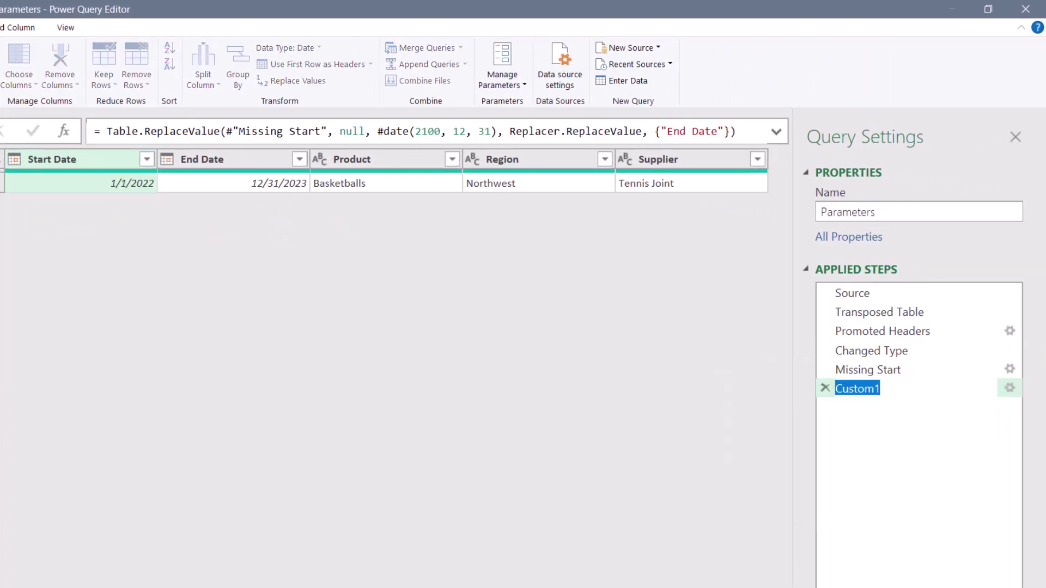
pyautogui.write('Missing End')
pyautogui.press('Return')
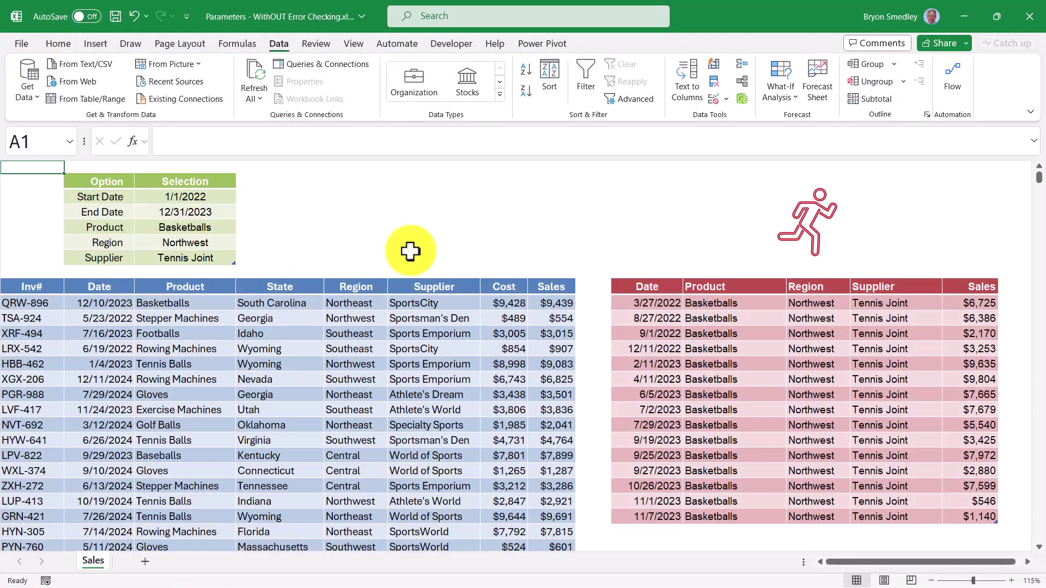
# Set the Start Date parameter to 1/1/2023 and refresh the filtered sales results.
pyautogui.click(185, 196)
pyautogui.click(263, 141)
pyautogui.press('BackSpace')
pyautogui.write('3')
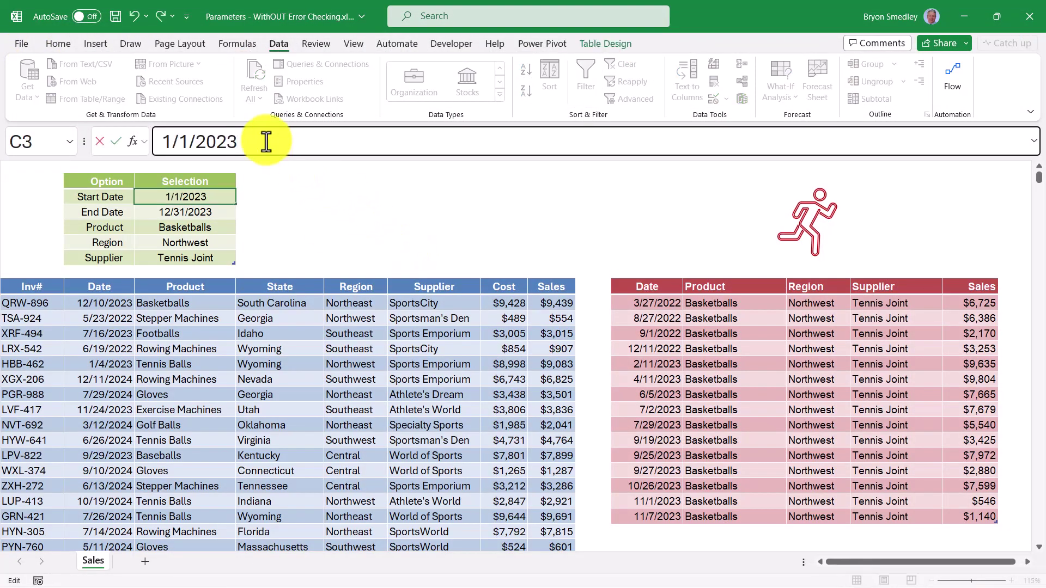
pyautogui.press('Return')
pyautogui.click(807, 221)
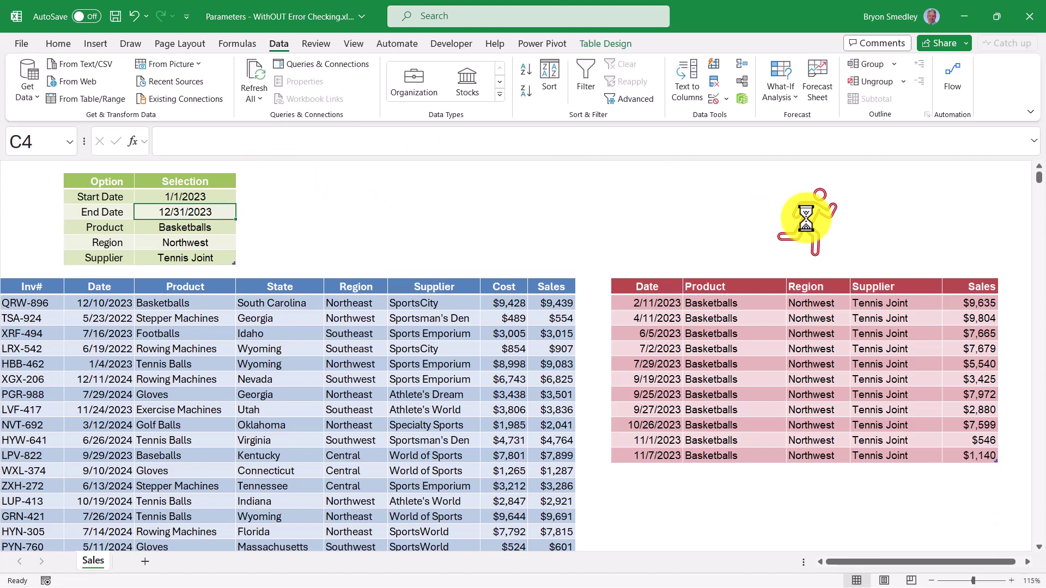
# Clear the Start Date parameter and refresh the filtered sales results to test the missing start date.
pyautogui.click(187, 197)
pyautogui.press('Delete')
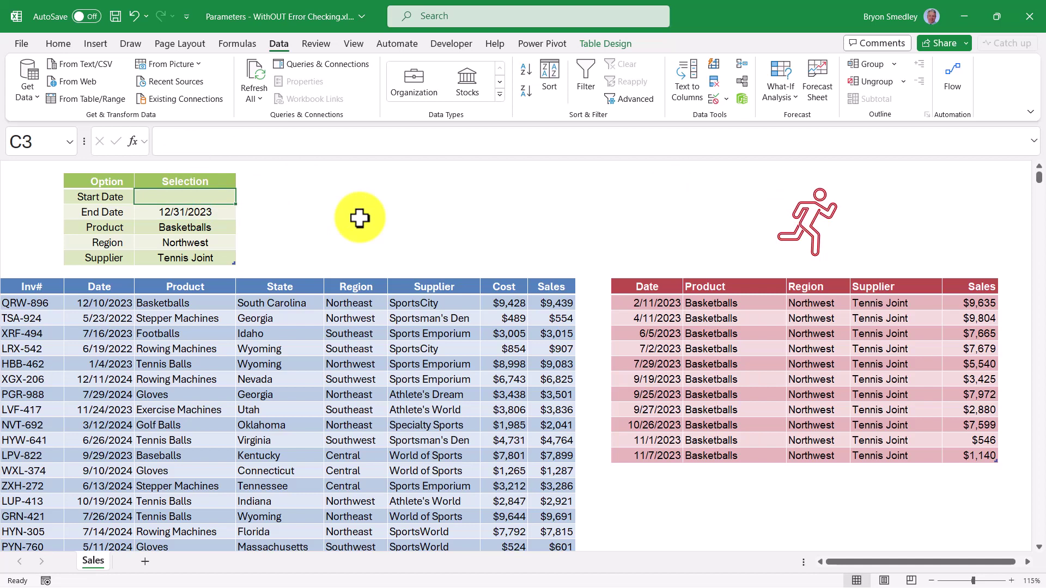
pyautogui.click(813, 226)
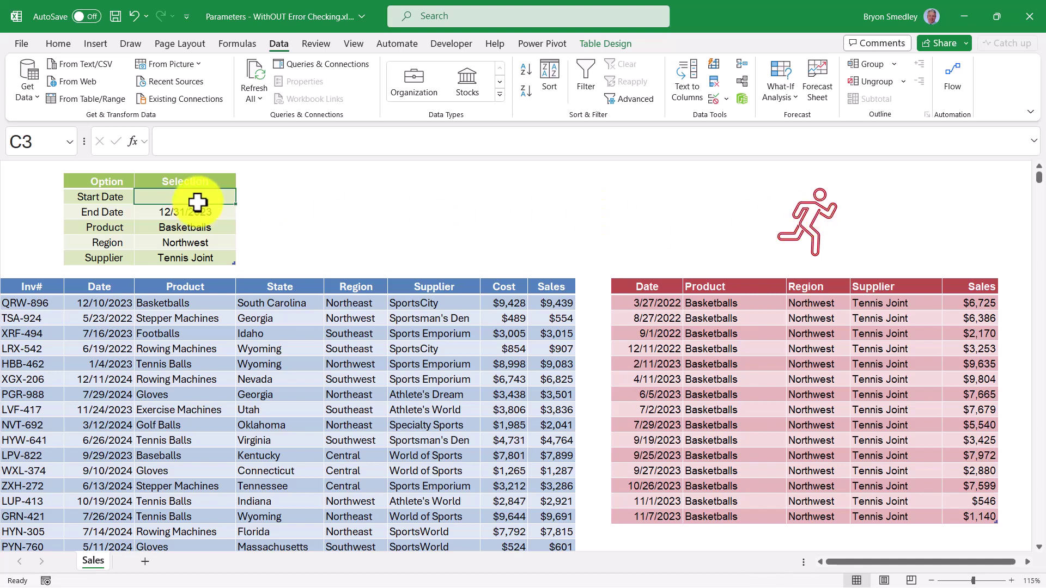
# Refresh and review the filtered sales results with Start Date set to 1/1/2023 and End Date cleared.
pyautogui.write('1/1/2023')
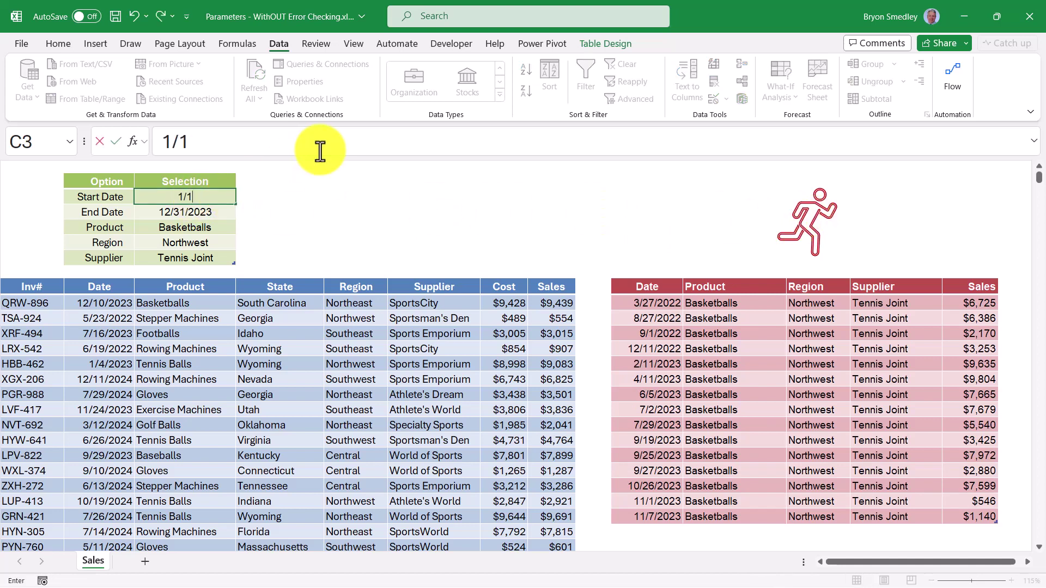
pyautogui.press('Return')
pyautogui.press('Delete')
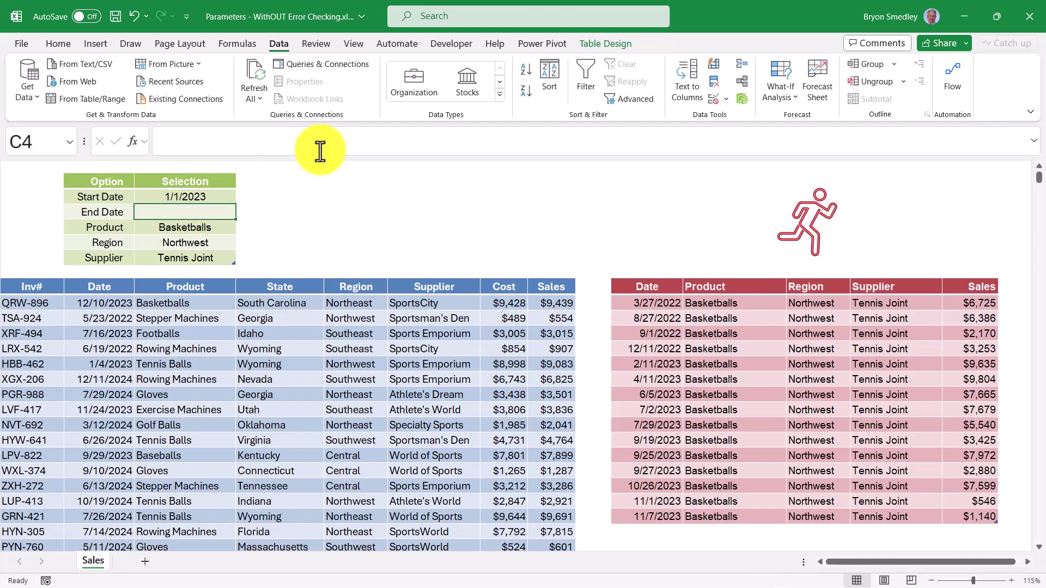
pyautogui.click(809, 225)
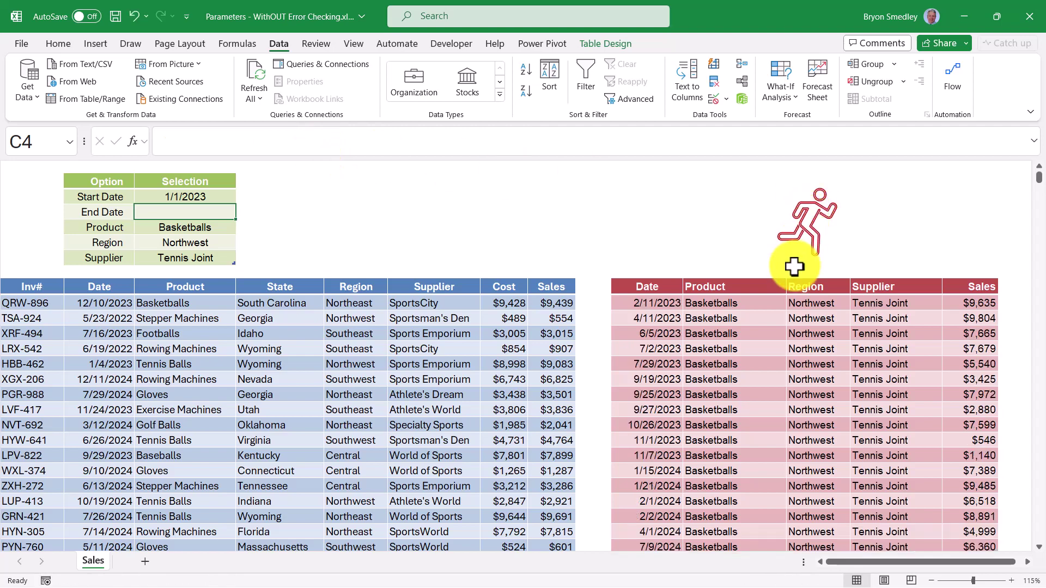
pyautogui.scroll(-4, 787, 281)
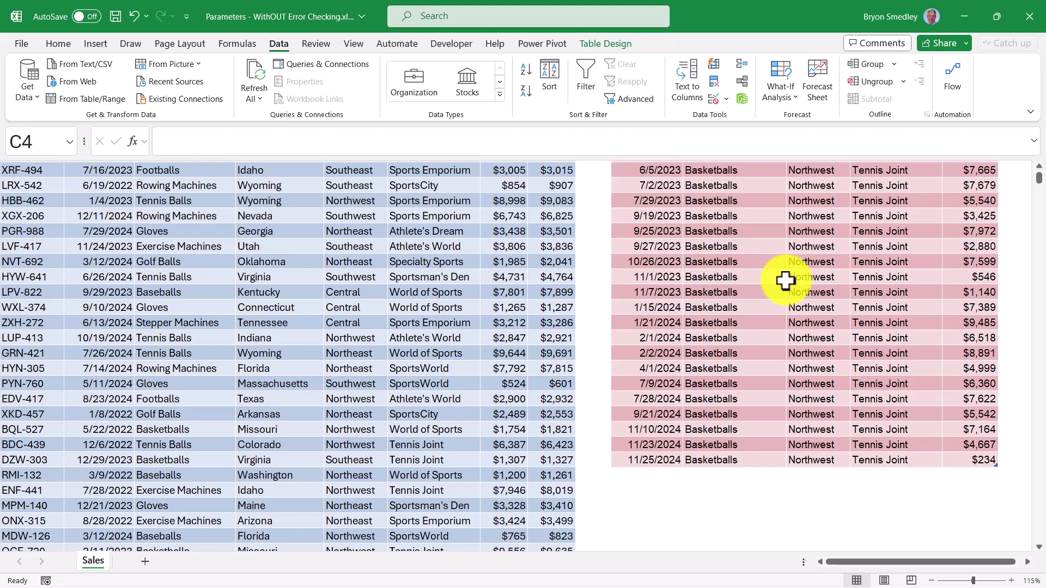
pyautogui.scroll(4, 785, 281)
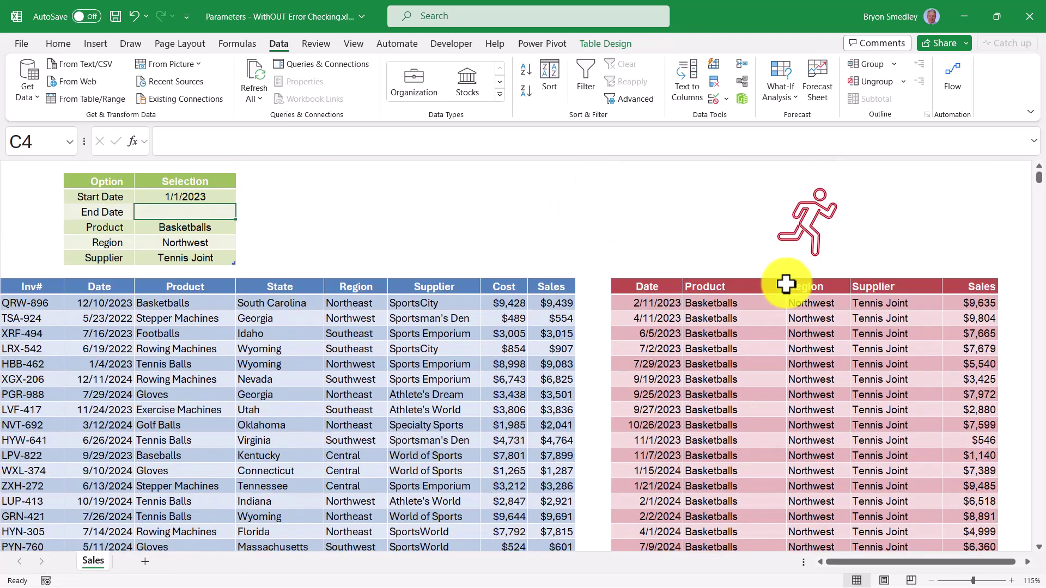
# Clear the Start Date parameter as well, then refresh and review the sales results with both dates blank.
pyautogui.press('Up')
pyautogui.press('Delete')
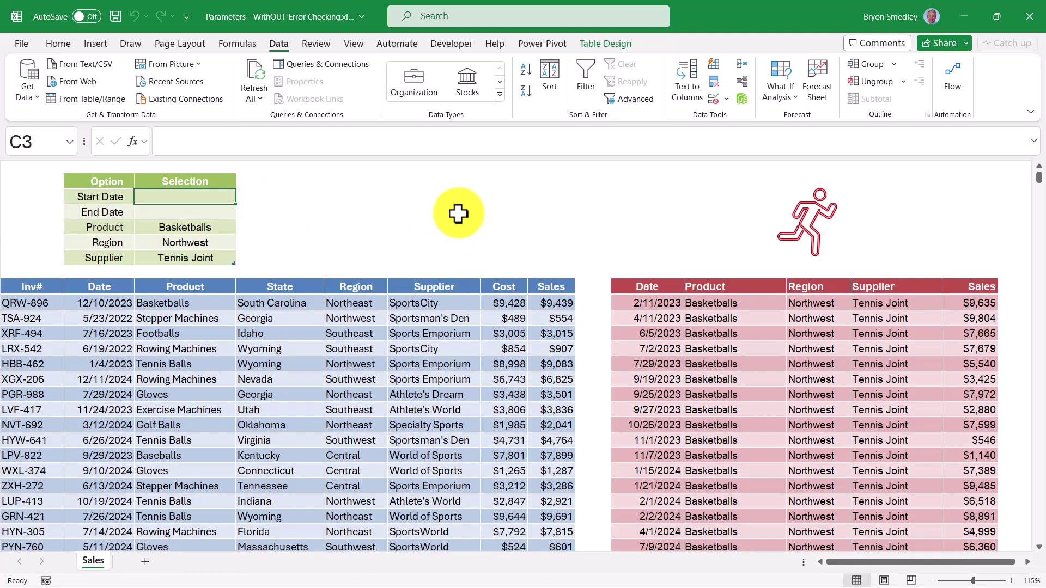
pyautogui.click(807, 231)
pyautogui.scroll(-6, 763, 301)
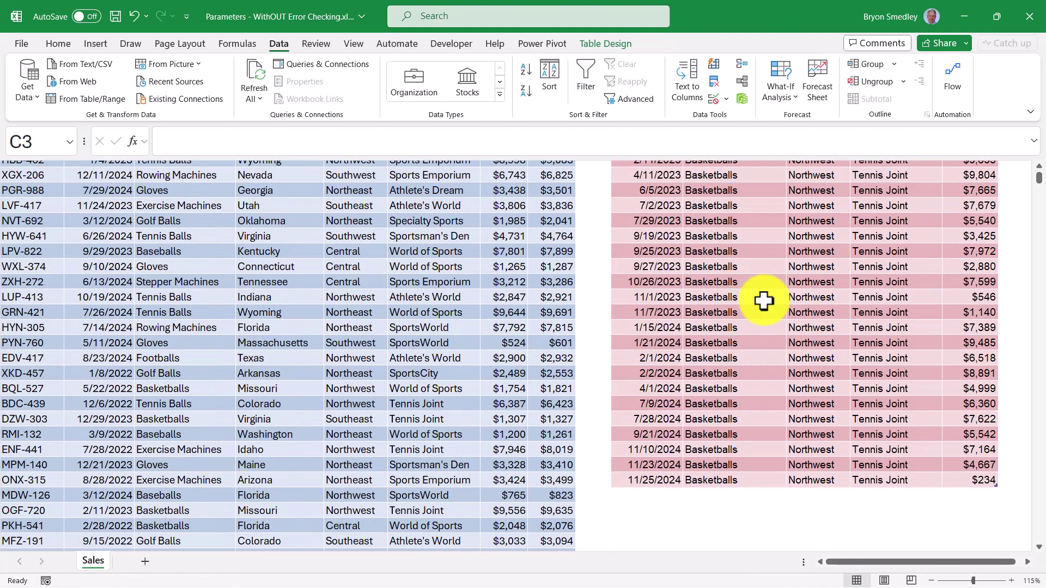
pyautogui.scroll(6, 764, 301)
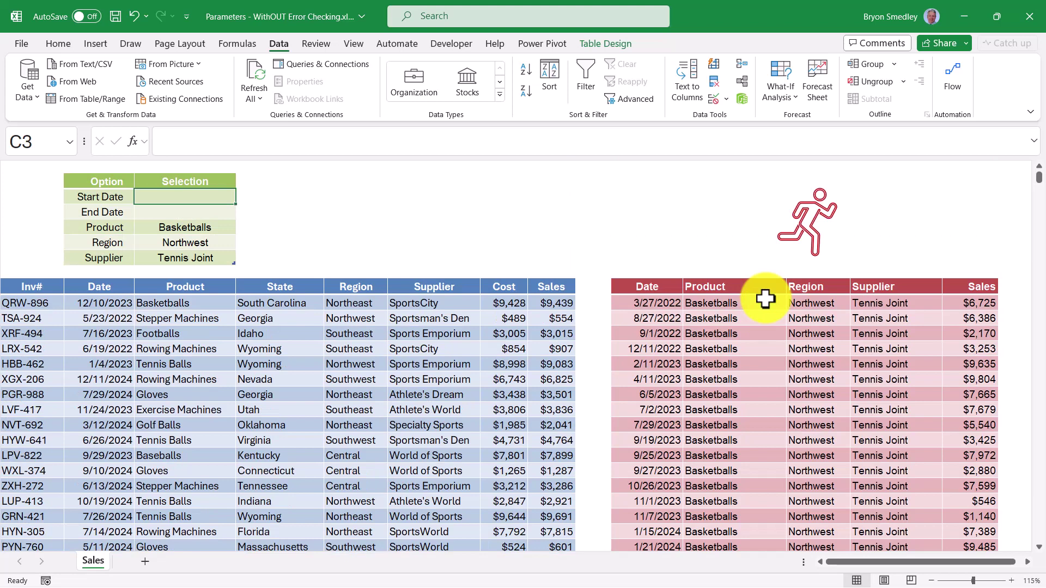
# Clear the Region parameter and refresh the filtered sales results to test a blank region.
pyautogui.click(185, 243)
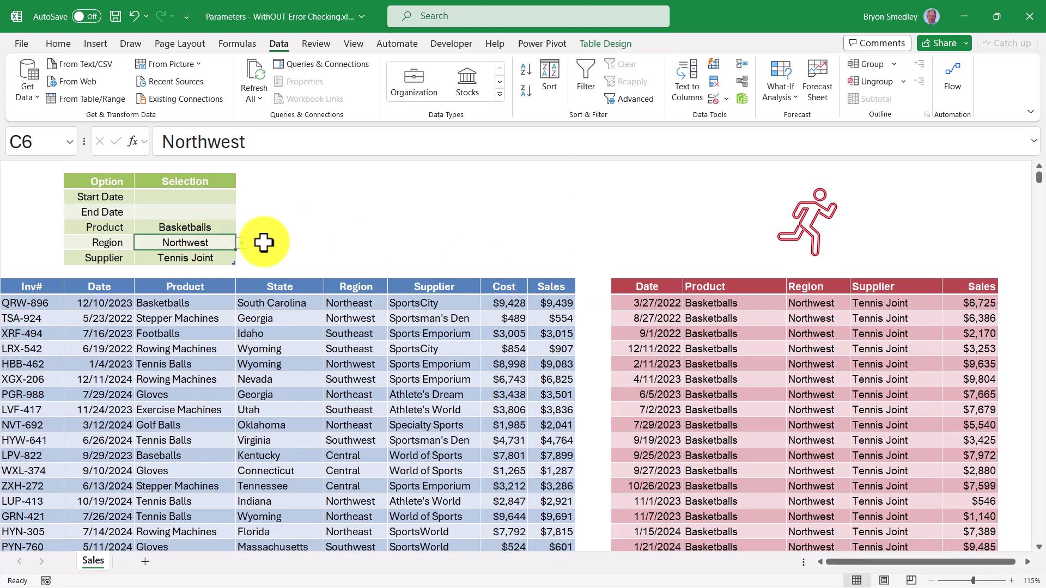
pyautogui.press('Delete')
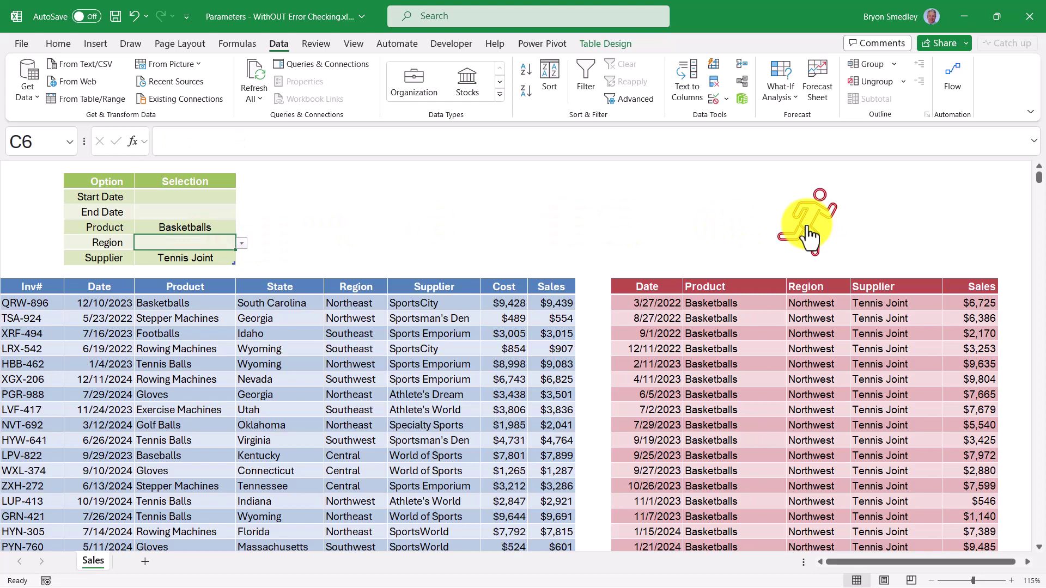
pyautogui.click(808, 233)
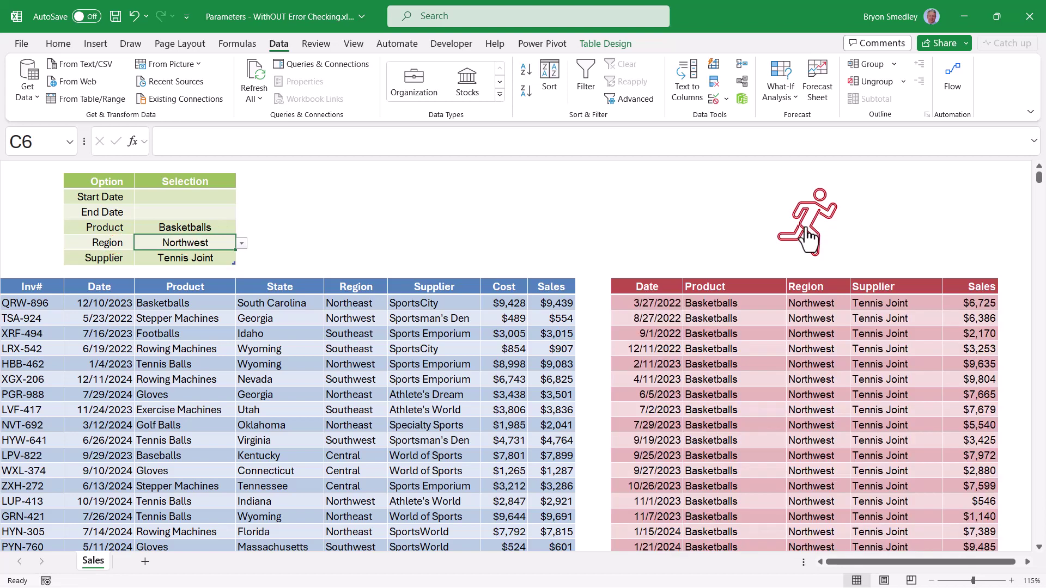
# Open the Power Query Editor and examine the Data query's Filter Product and Filter Date steps alongside the blank Product value in Parameters.
pyautogui.hotkey('alt', 'F12')
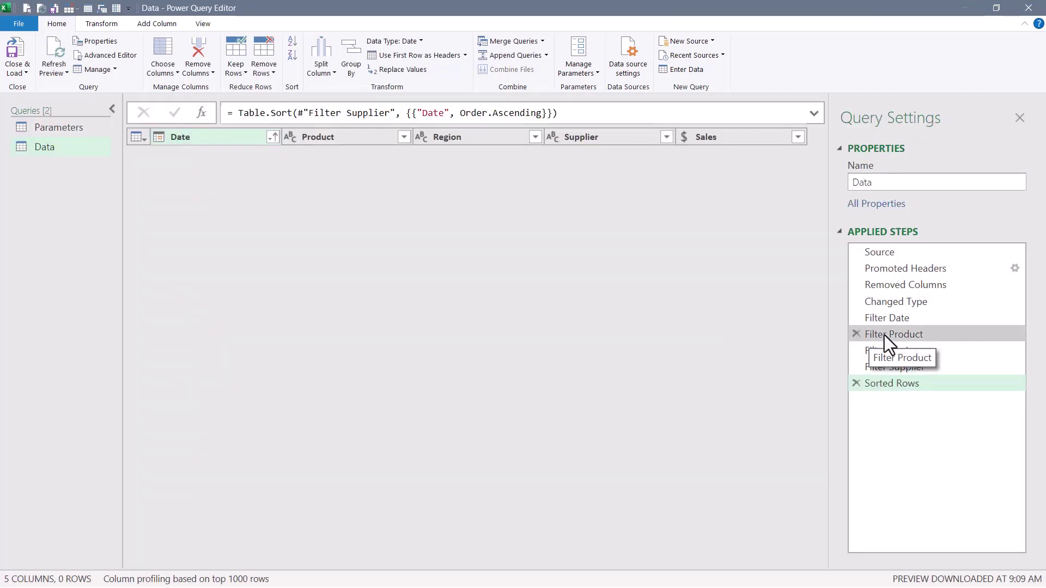
pyautogui.click(884, 334)
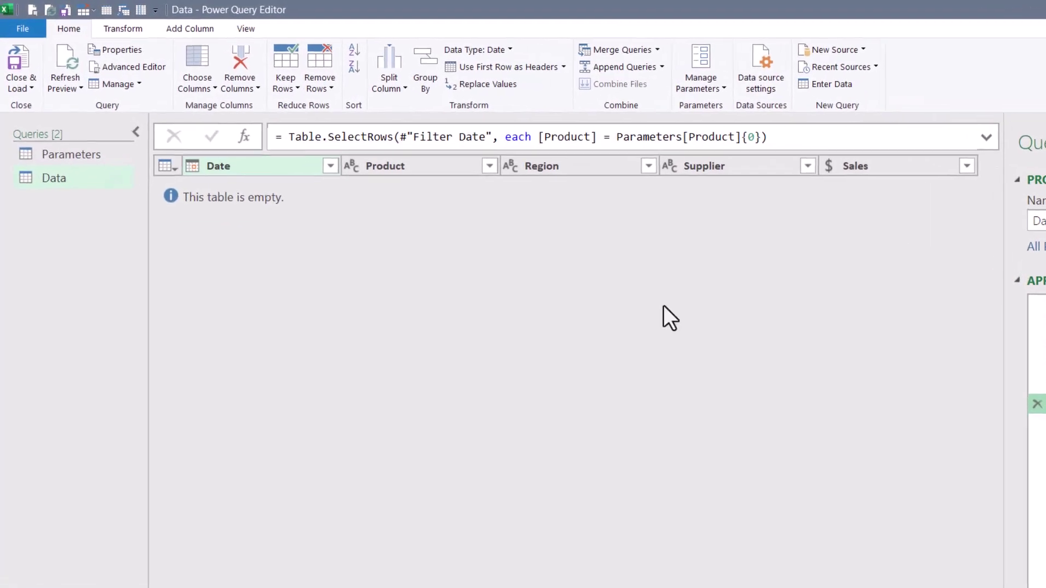
pyautogui.click(41, 128)
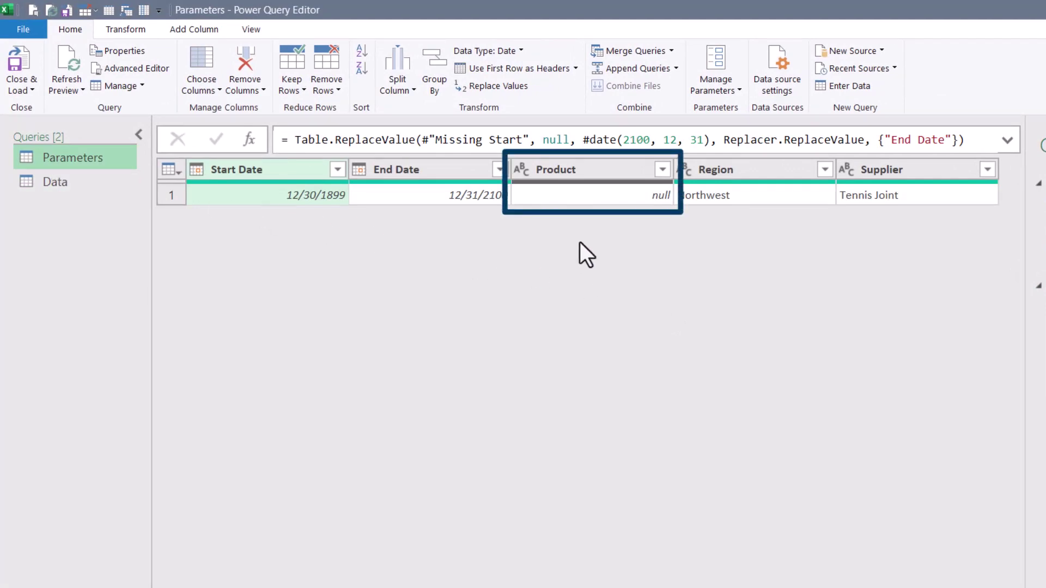
pyautogui.click(55, 181)
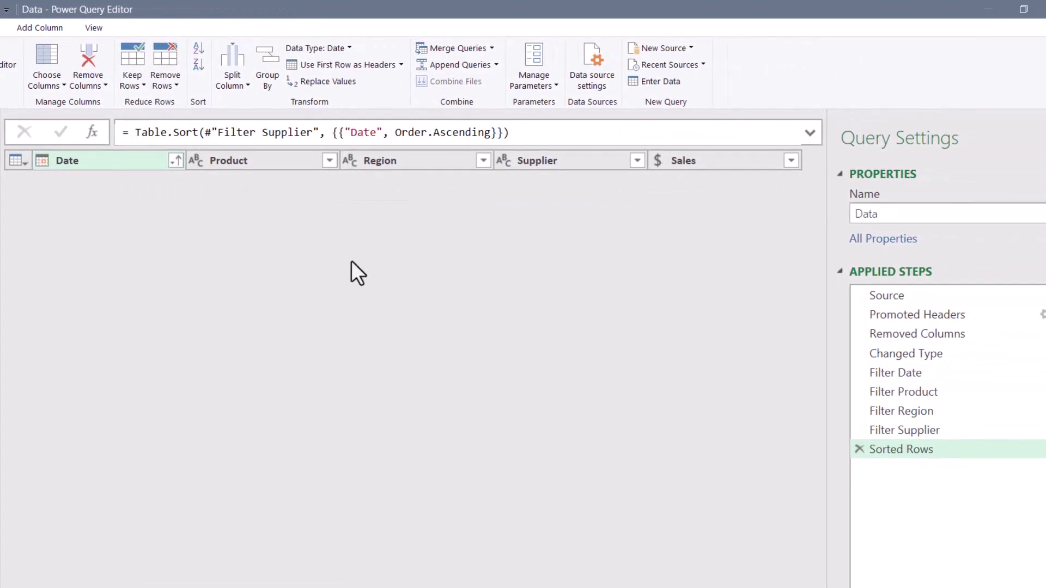
pyautogui.click(912, 372)
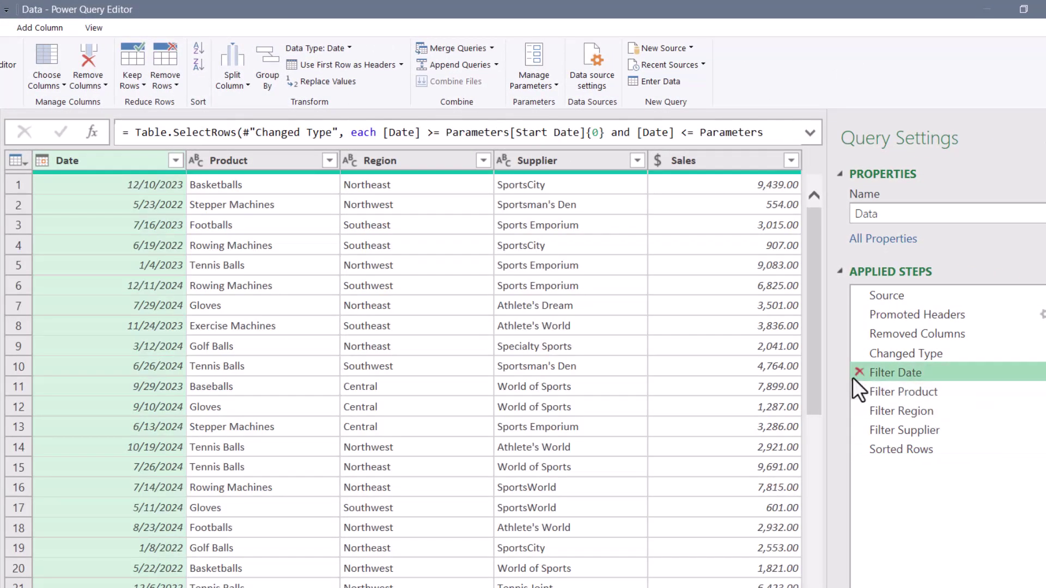
# In the Data query's Filter Product step, insert "if Parameters[Product]{0} <> null then" before the [Product] comparison.
pyautogui.click(891, 391)
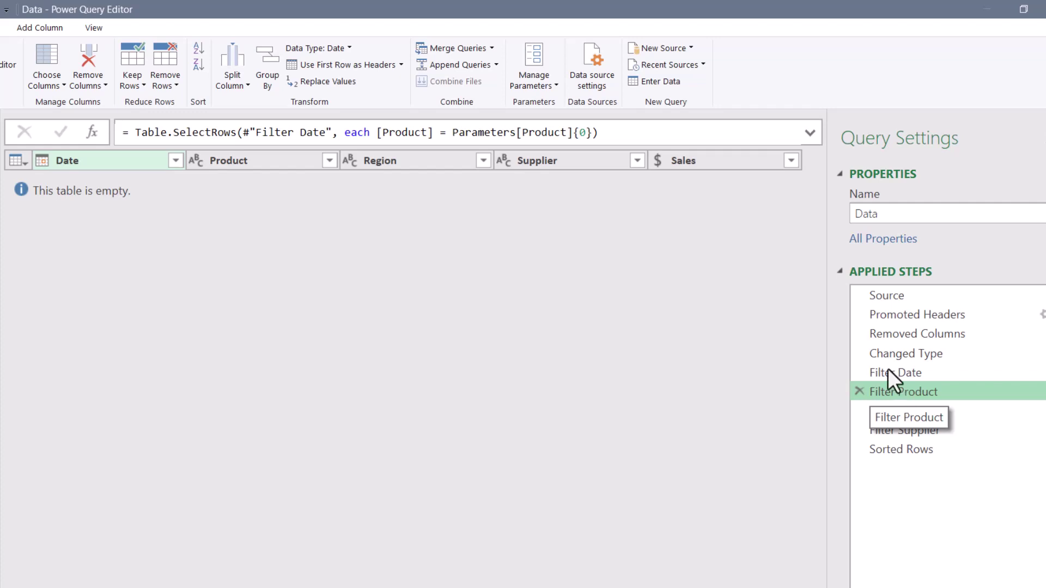
pyautogui.click(376, 130)
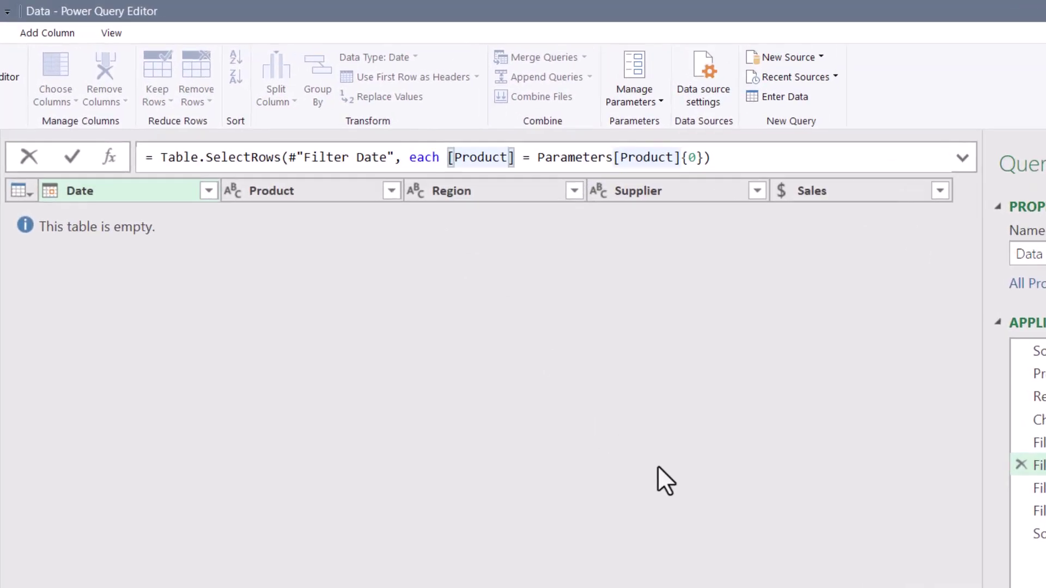
pyautogui.write('if')
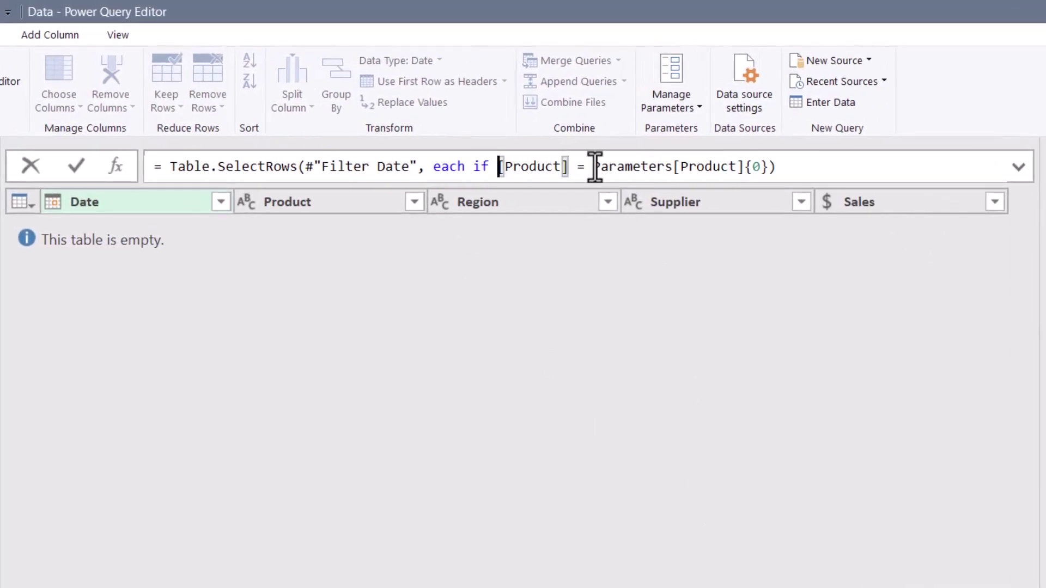
pyautogui.moveTo(592, 166); pyautogui.dragTo(773, 166)
pyautogui.hotkey('ctrl', 'c')
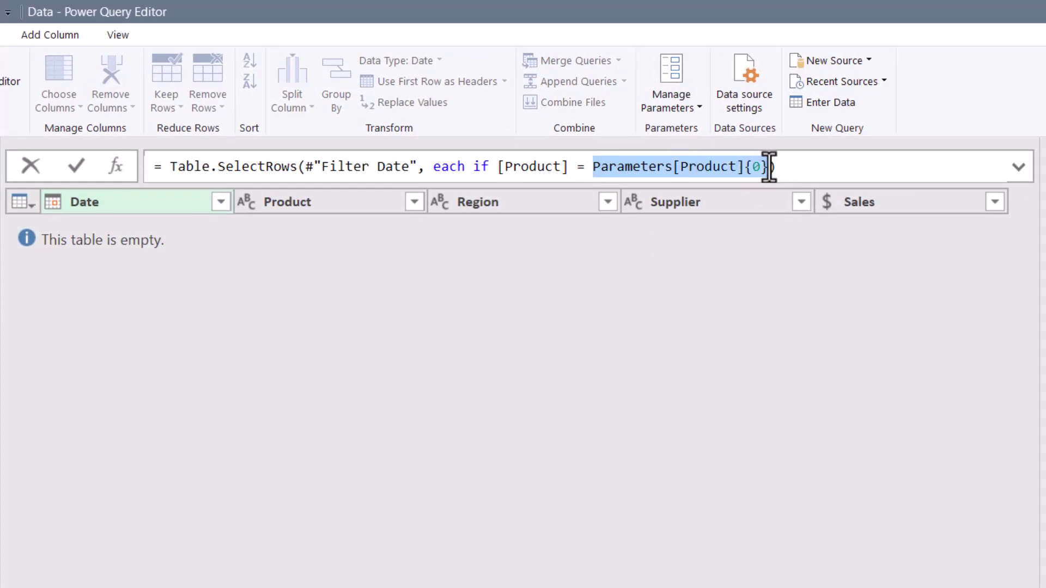
pyautogui.click(568, 167)
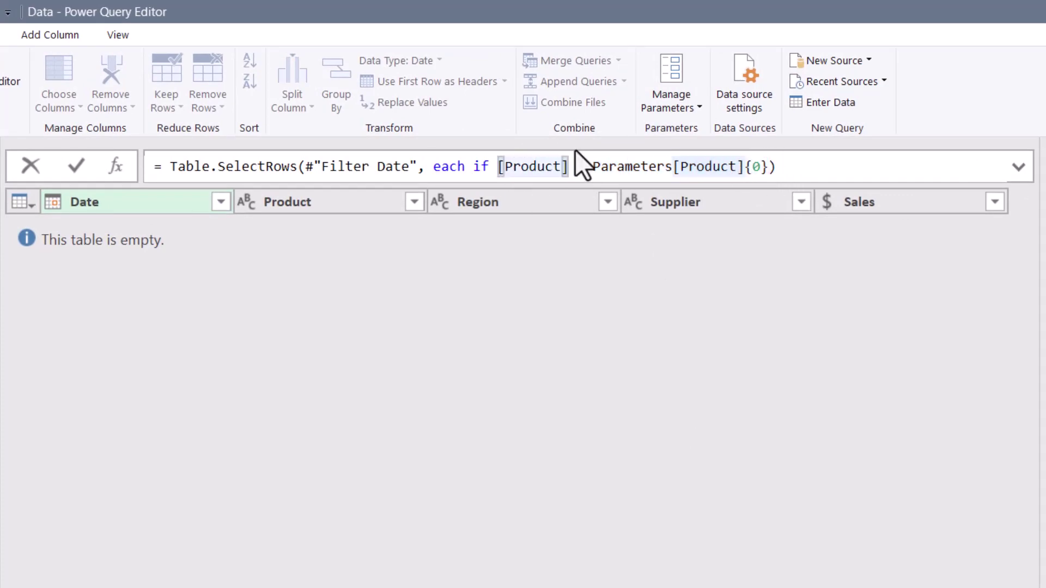
pyautogui.hotkey('ctrl', 'v')
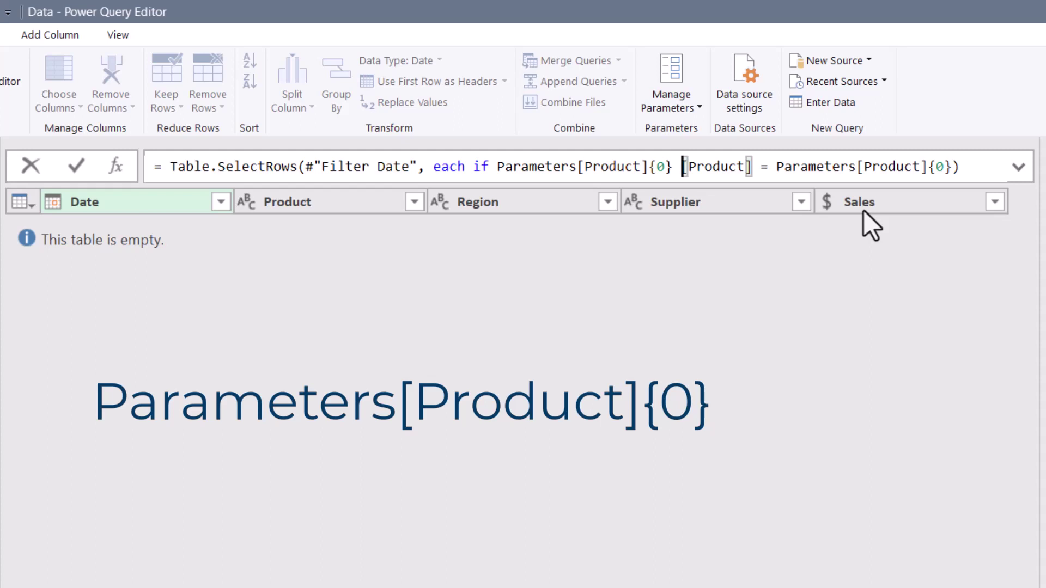
pyautogui.write('<> null')
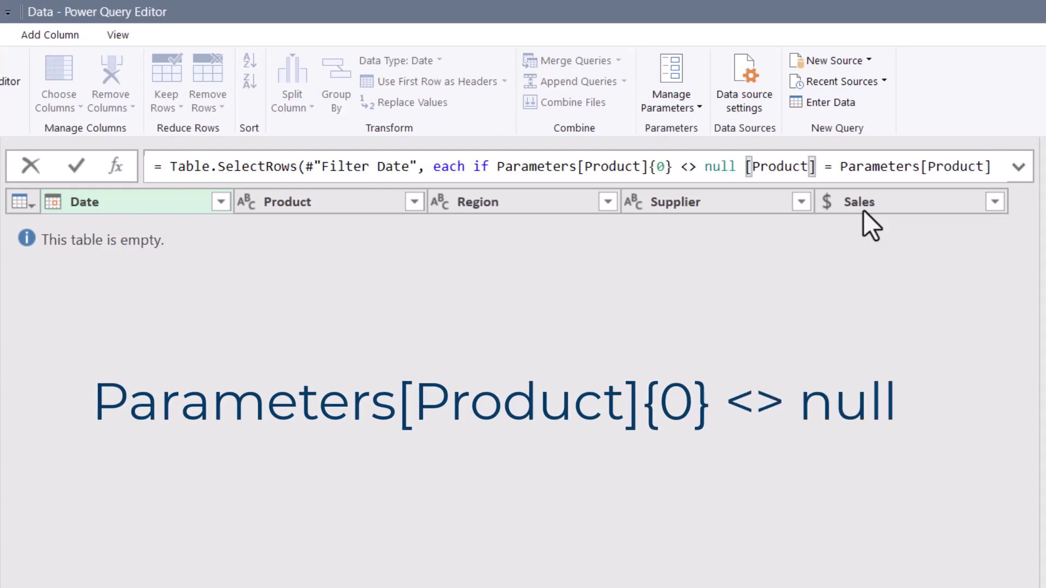
pyautogui.write(' then')
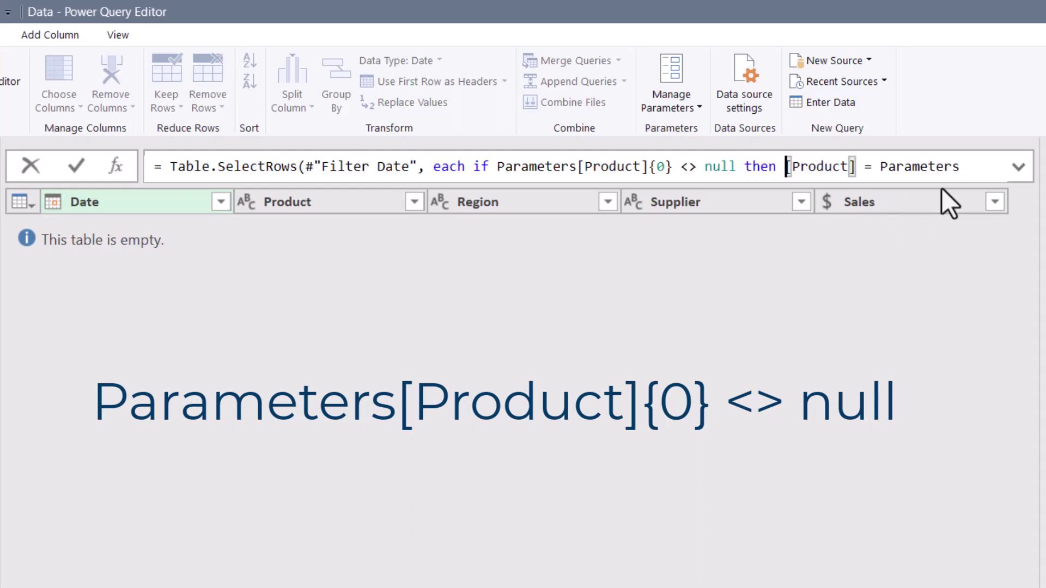
# Complete the Filter Product formula with "else true" before its closing parenthesis, commit it, and load the queries back to the worksheet.
pyautogui.click(1018, 166)
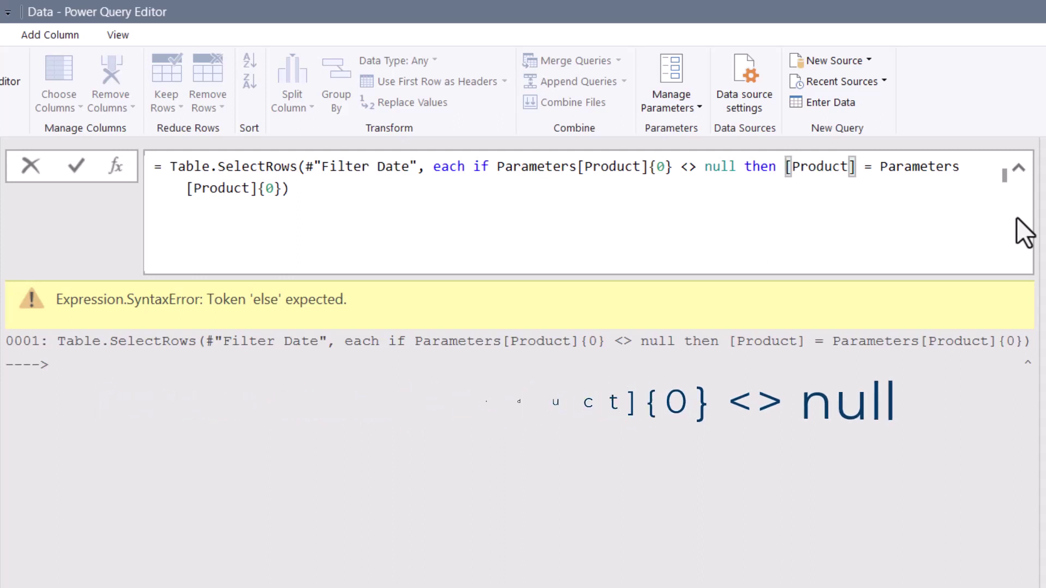
pyautogui.hotkey('ctrl', 'End')
pyautogui.press('Left')
pyautogui.write('else ')
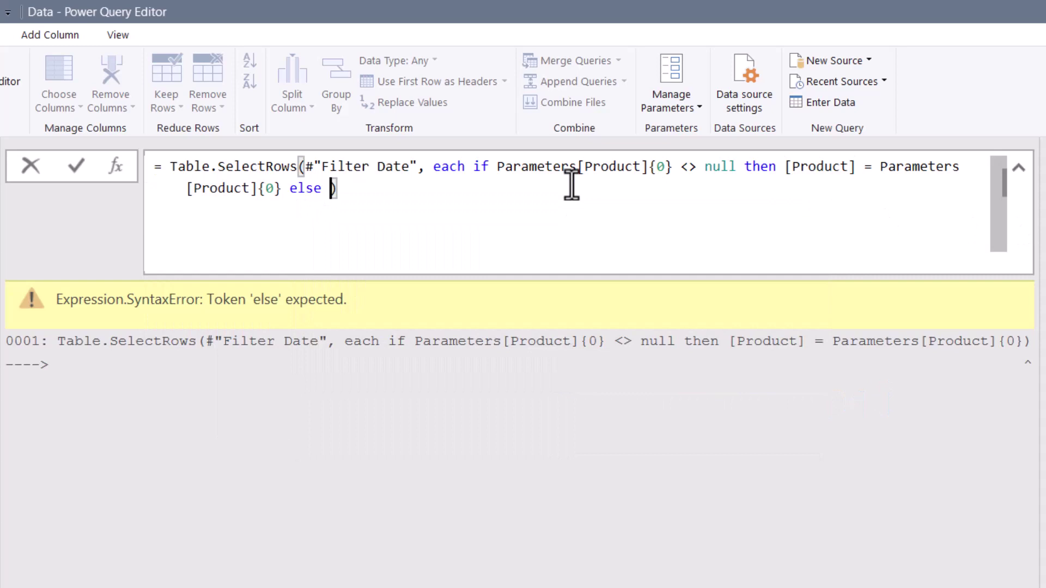
pyautogui.write('true')
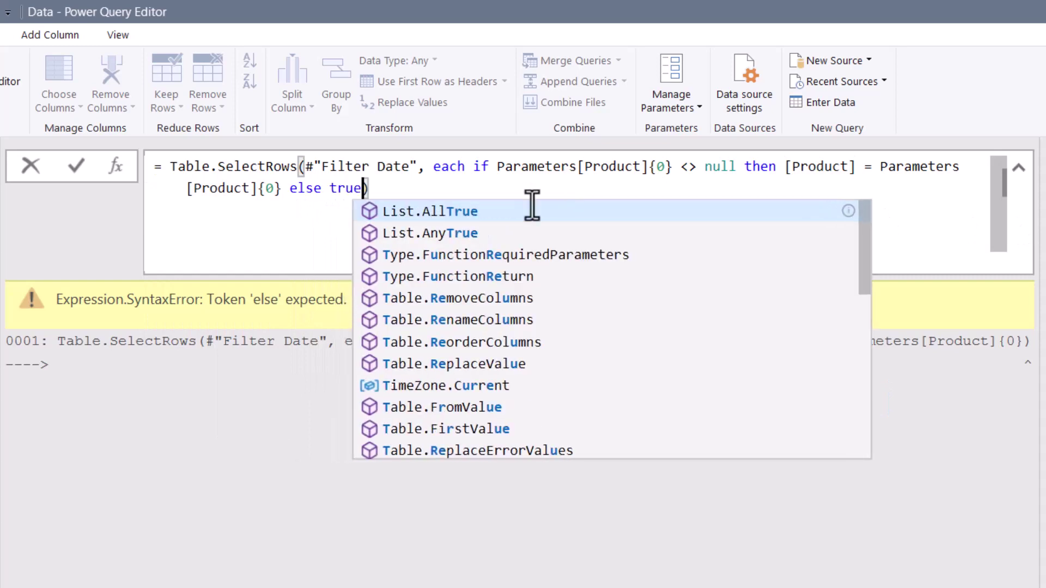
pyautogui.press('End')
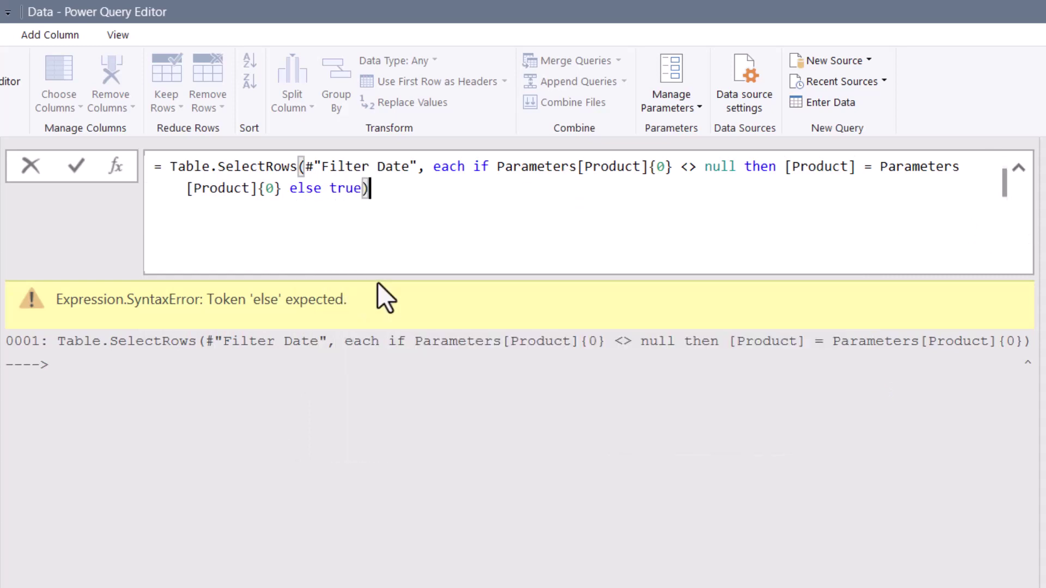
pyautogui.click(77, 162)
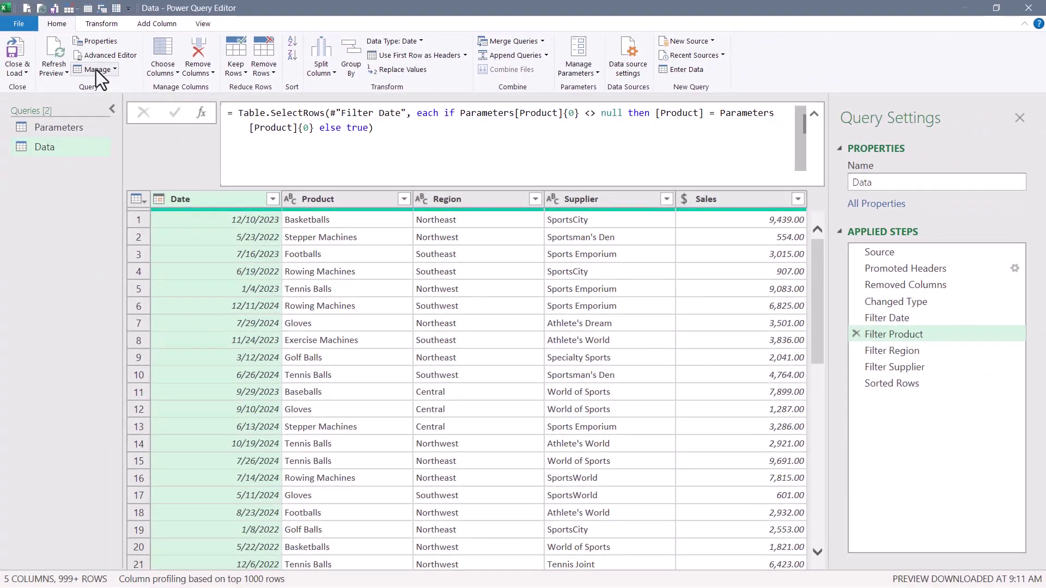
pyautogui.click(16, 52)
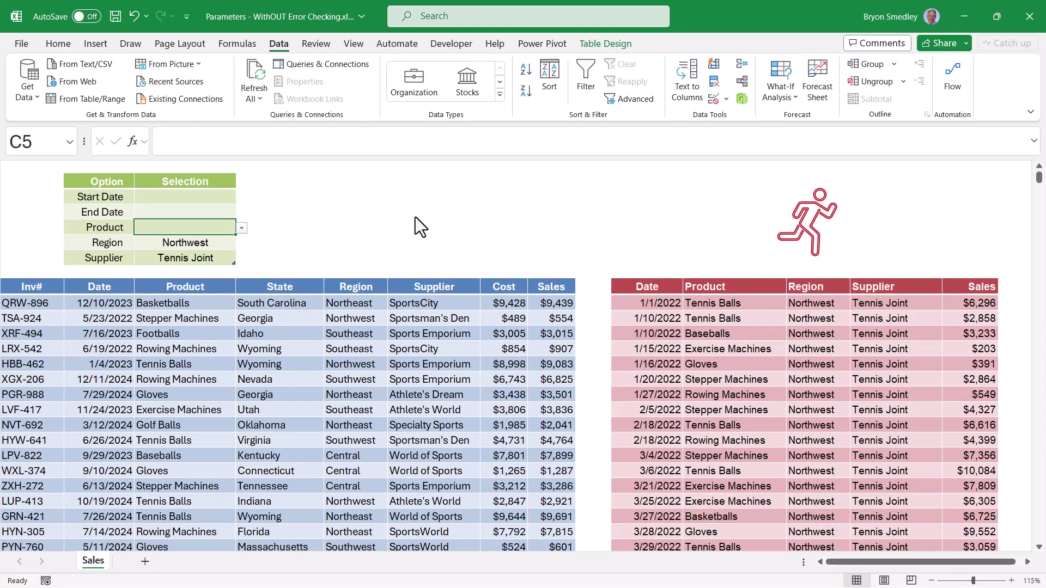
# Test the product filter by refreshing the sales results with Product set to Basketballs and again with Product cleared.
pyautogui.click(242, 229)
pyautogui.click(159, 253)
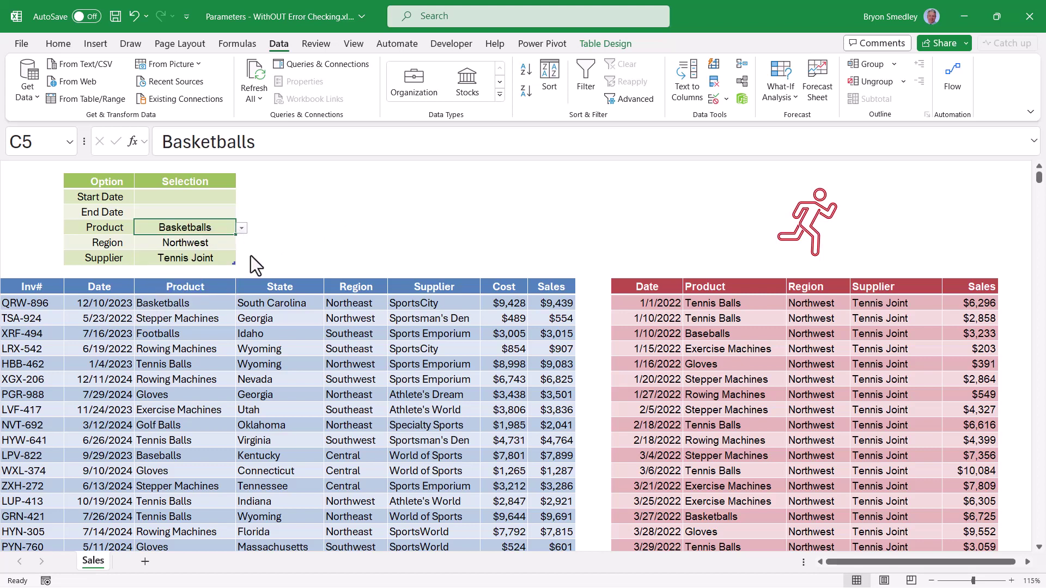
pyautogui.click(811, 220)
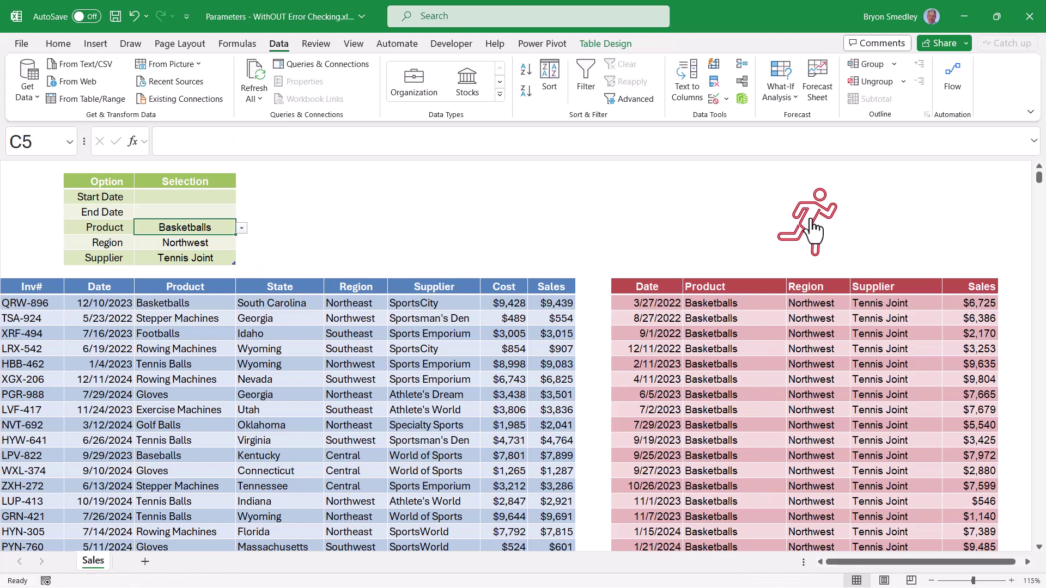
pyautogui.press('Delete')
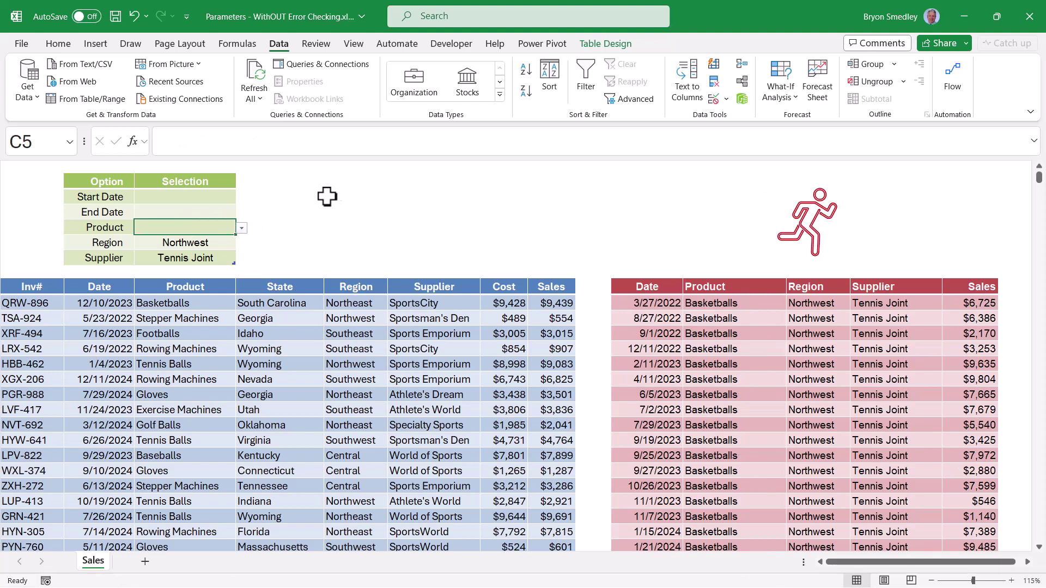
pyautogui.click(824, 229)
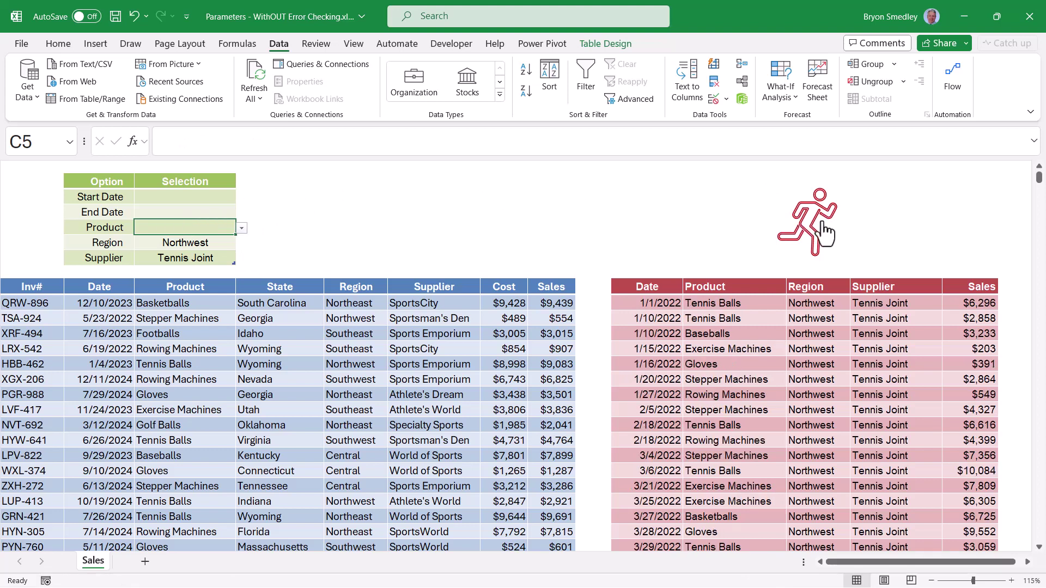
# Clear the Region parameter as well and refresh the sales results with both Product and Region blank.
pyautogui.press('Down')
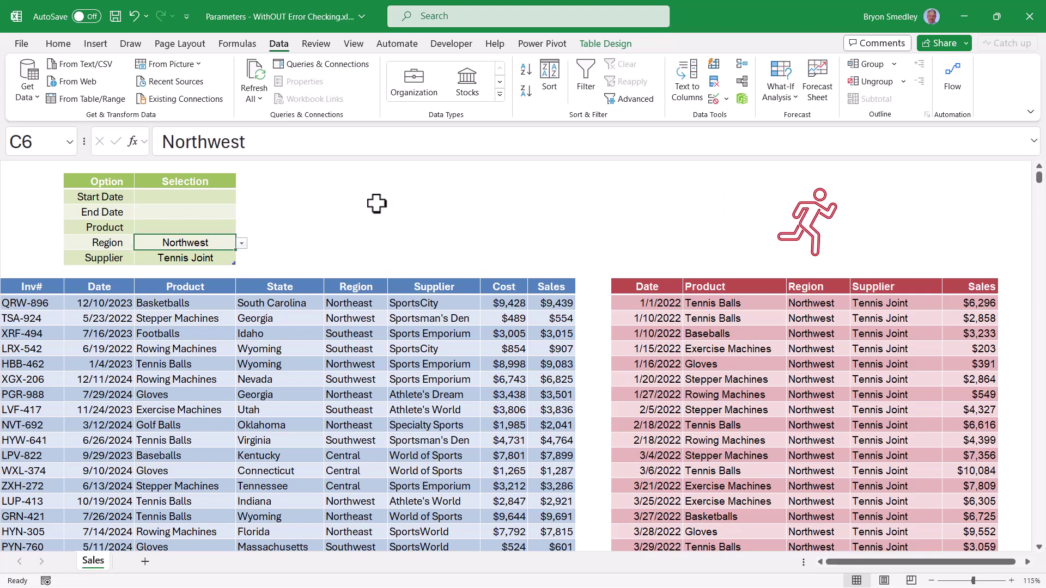
pyautogui.press('Delete')
pyautogui.click(814, 220)
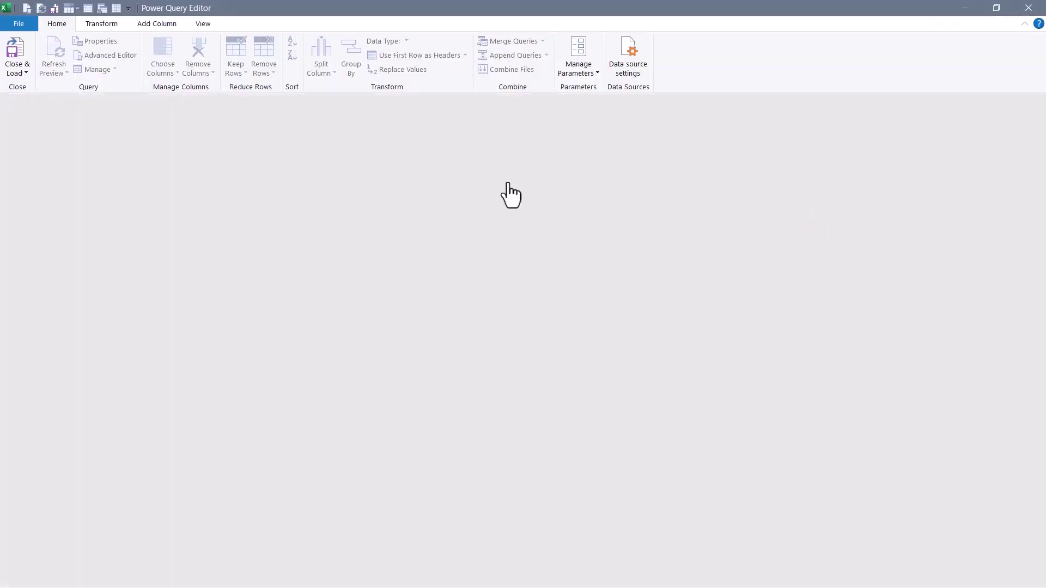
# Copy the if/then/else expression from the Data query's Filter Product step and paste it over the condition in Filter Region.
pyautogui.click(50, 136)
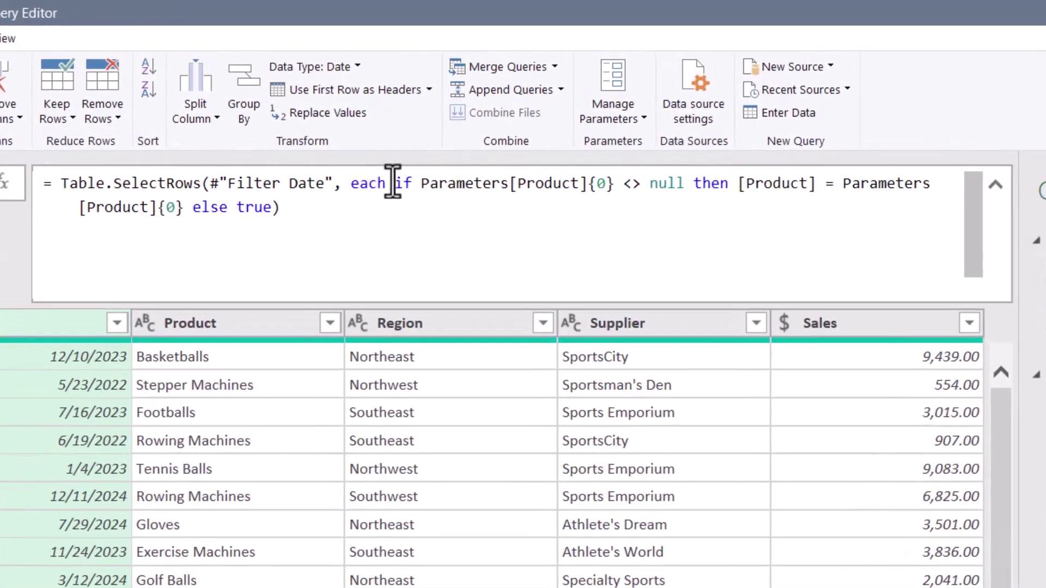
pyautogui.moveTo(443, 113); pyautogui.dragTo(439, 140)
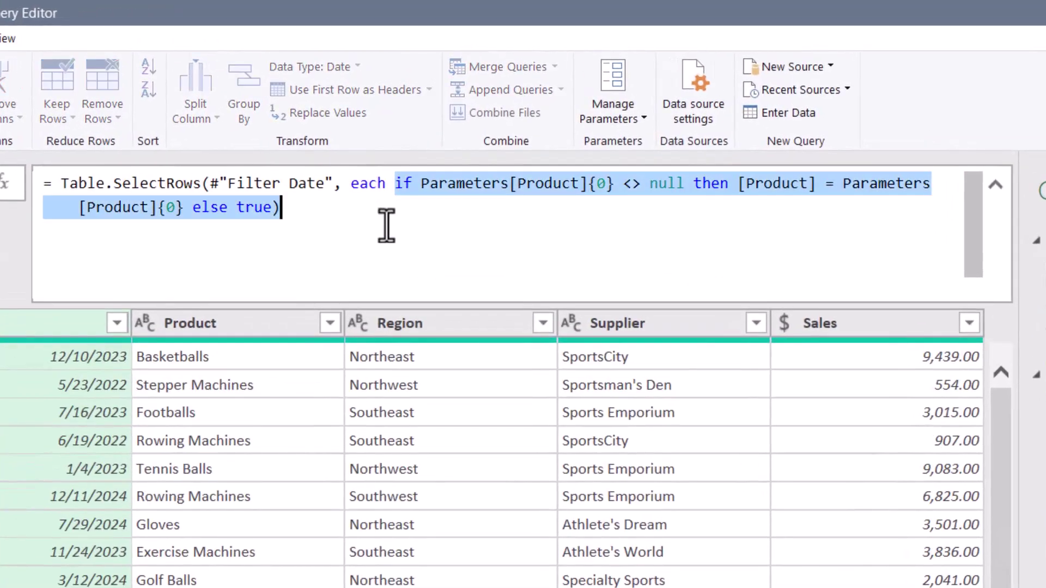
pyautogui.hotkey('shift', 'Left')
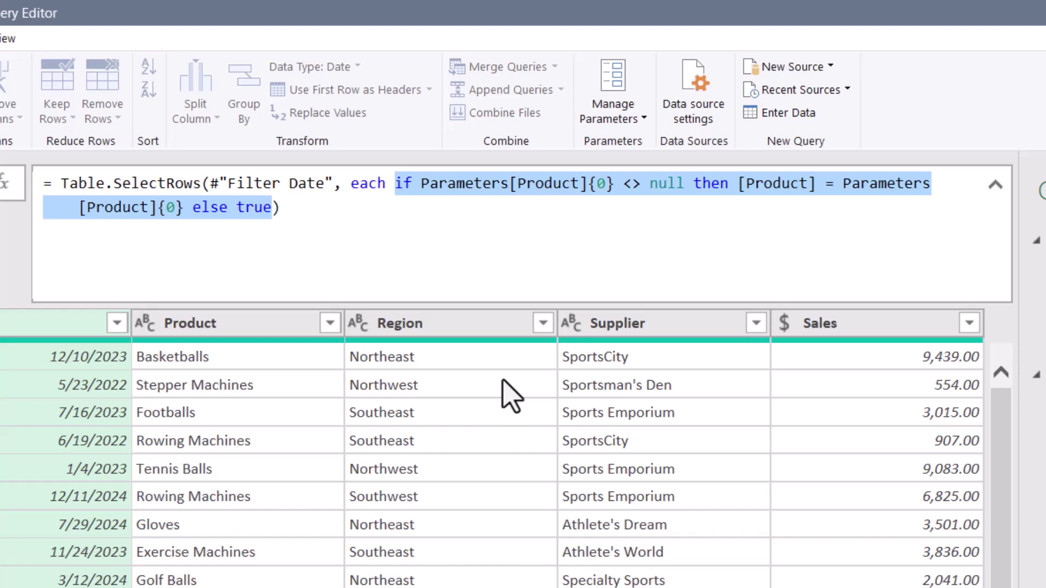
pyautogui.hotkey('ctrl', 'c')
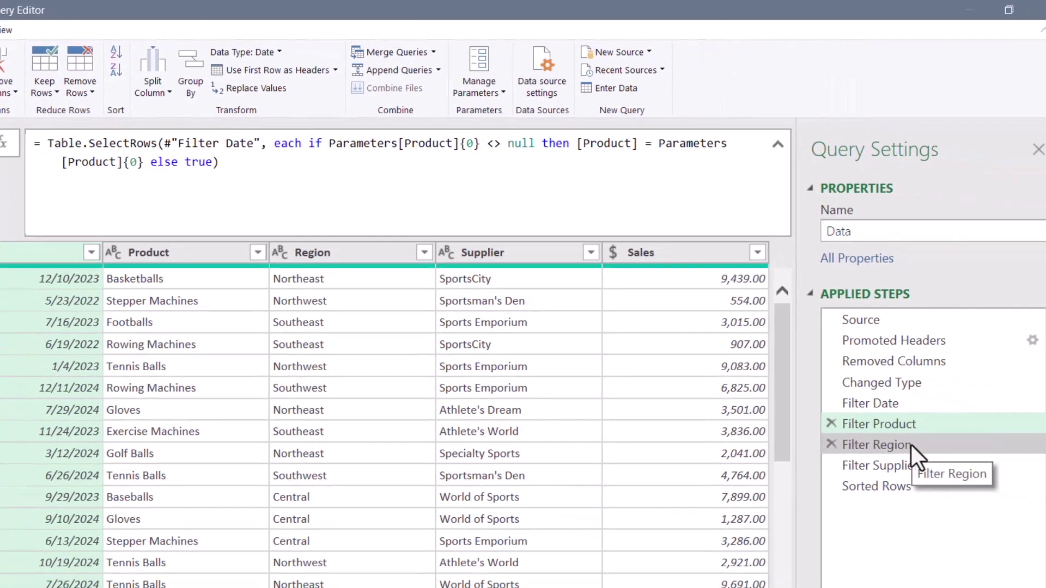
pyautogui.click(911, 444)
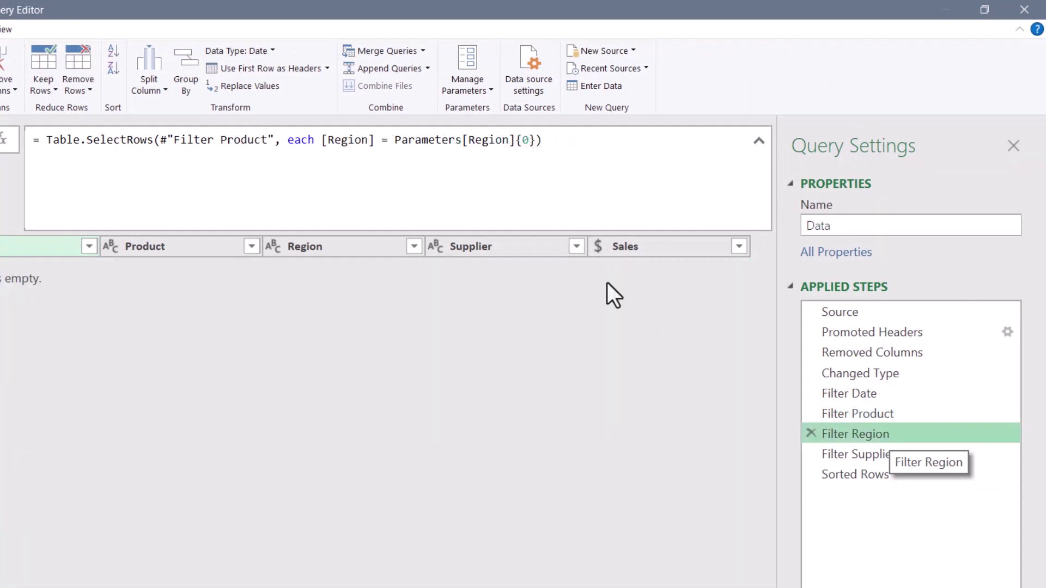
pyautogui.moveTo(321, 140); pyautogui.dragTo(536, 143)
pyautogui.hotkey('ctrl', 'v')
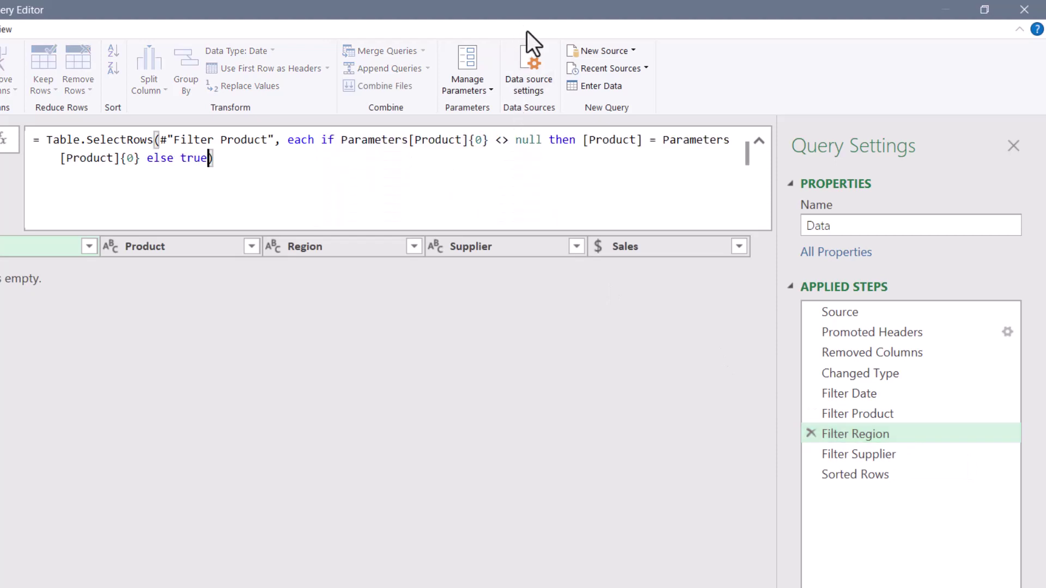
# Change all three Product references in the pasted Filter Region expression to Region and commit the formula.
pyautogui.doubleClick(438, 140)
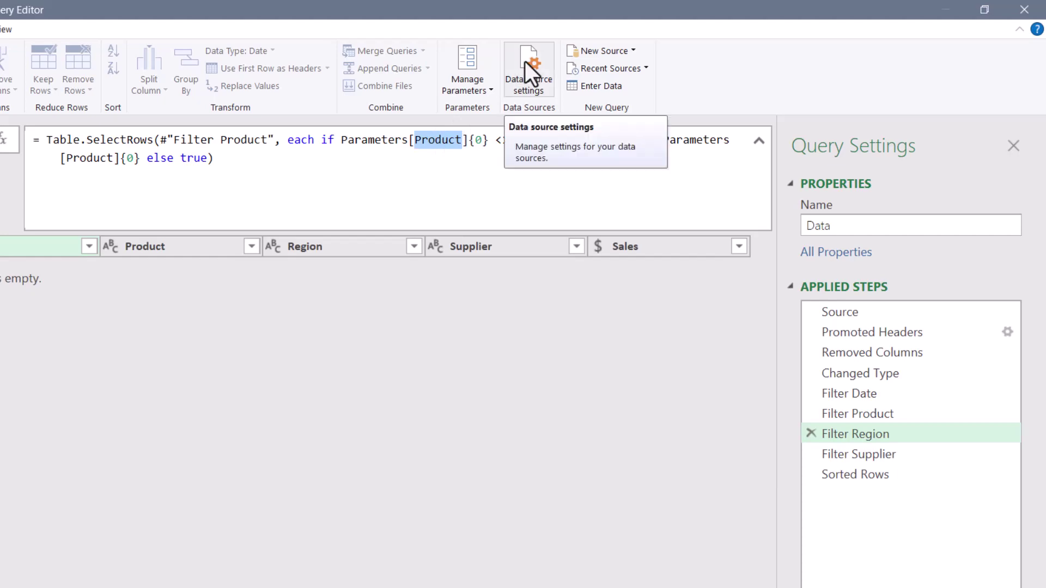
pyautogui.write('Region')
pyautogui.doubleClick(606, 140)
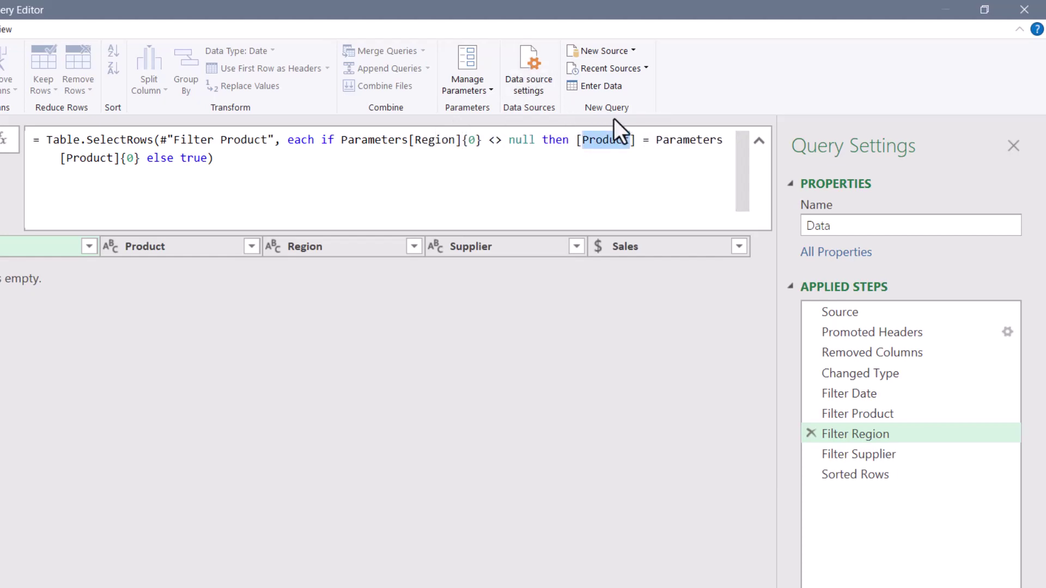
pyautogui.write('Region')
pyautogui.doubleClick(87, 157)
pyautogui.write('Region')
pyautogui.press('Return')
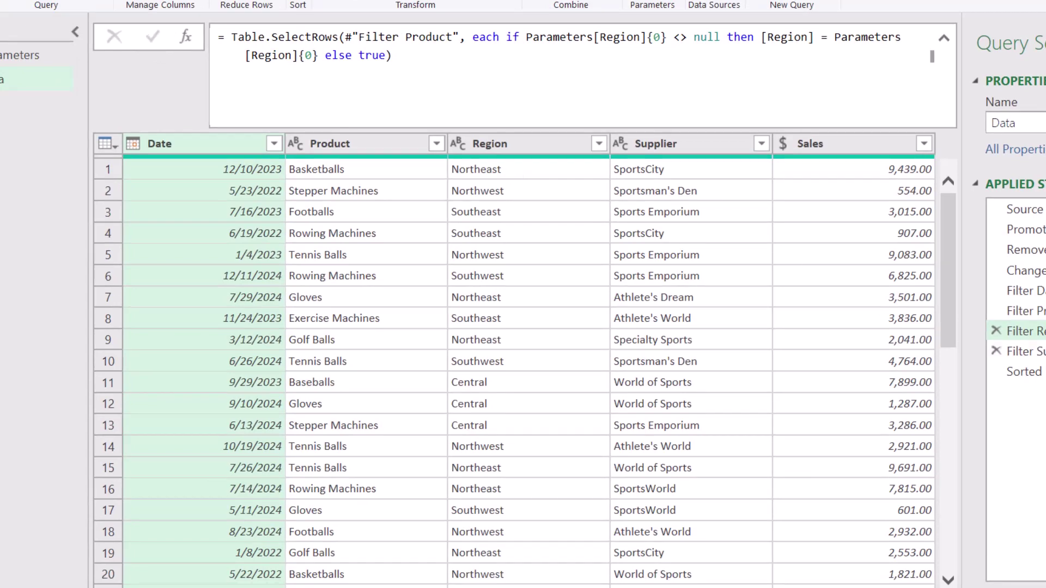
# Paste the copied if/then/else expression over the condition in the Data query's Filter Supplier step.
pyautogui.click(1024, 351)
pyautogui.moveTo(500, 37); pyautogui.dragTo(739, 46)
pyautogui.hotkey('ctrl', 'v')
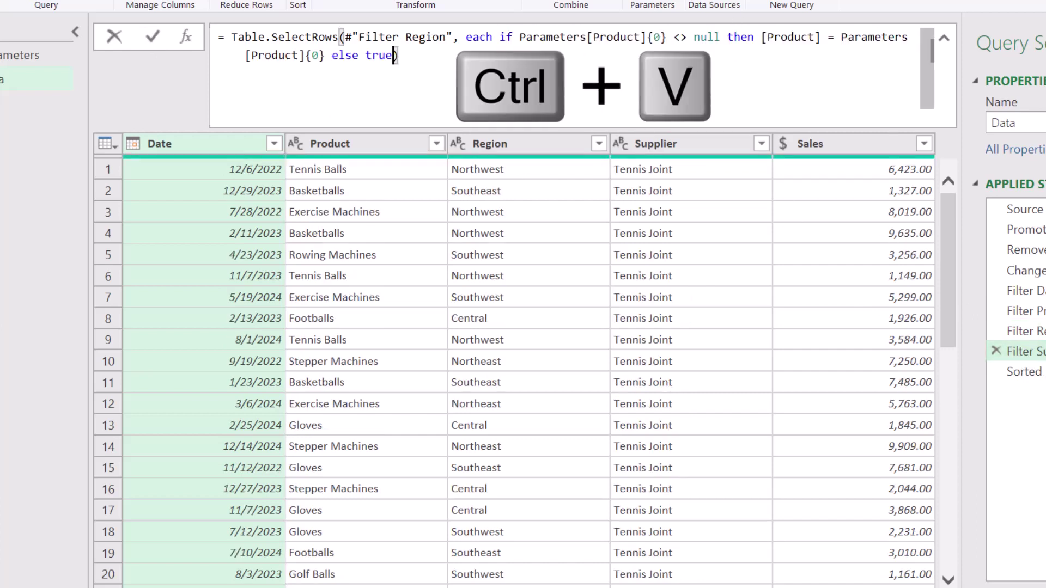
# Change all three Product references in the Filter Supplier expression to Supplier, then close the editor from the Sorted Rows step and load the results.
pyautogui.doubleClick(616, 36)
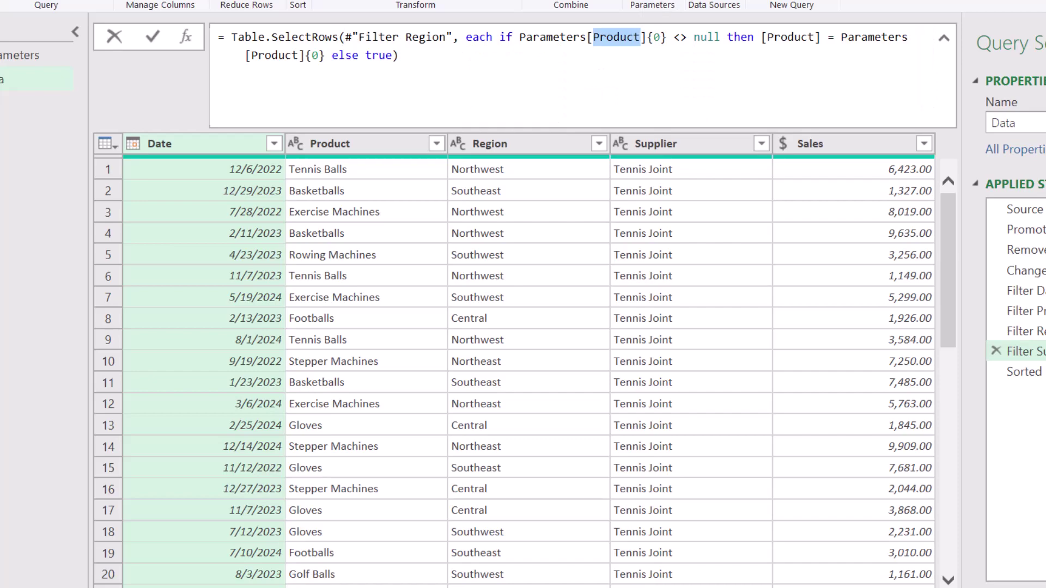
pyautogui.write('Supplier')
pyautogui.doubleClick(791, 37)
pyautogui.write('Supplier')
pyautogui.hotkey('ctrl', 'd')
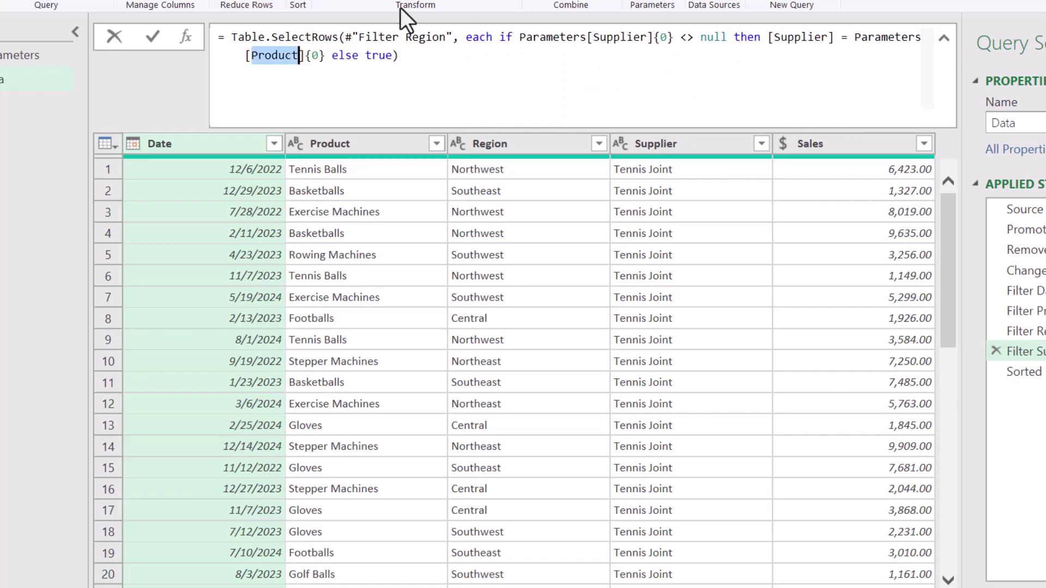
pyautogui.write('Supplier')
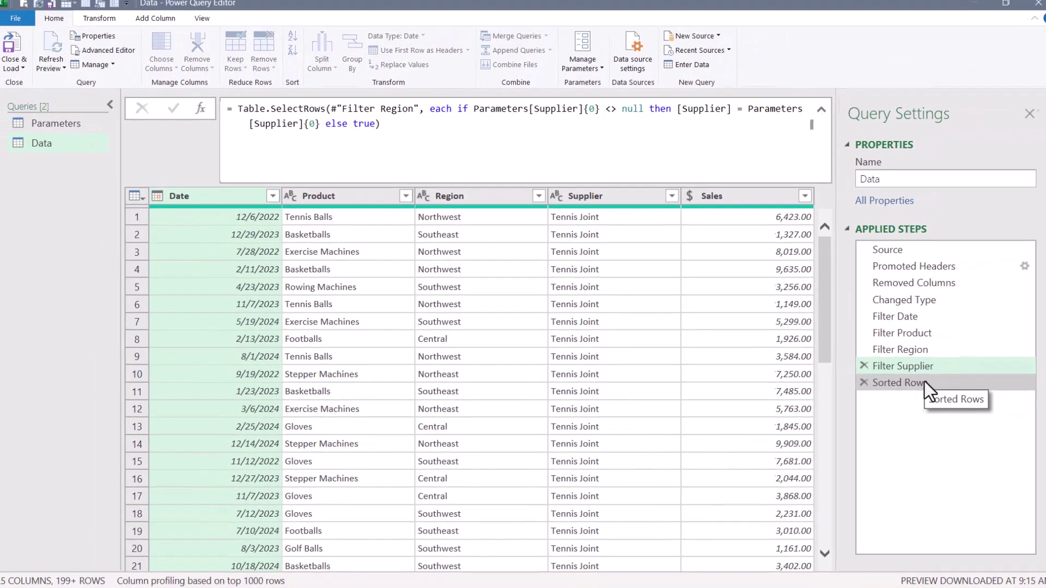
pyautogui.click(1024, 372)
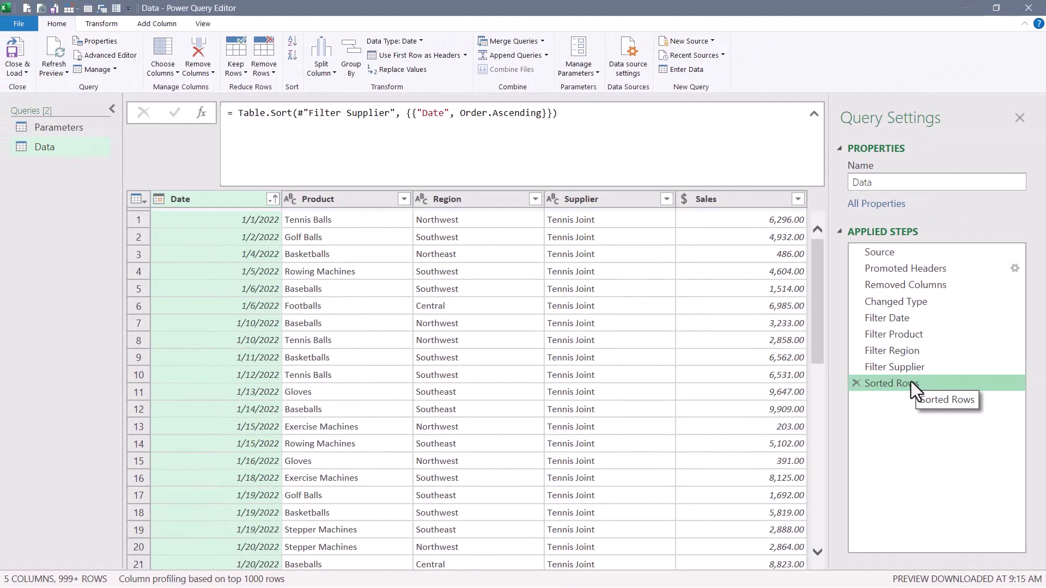
pyautogui.click(15, 52)
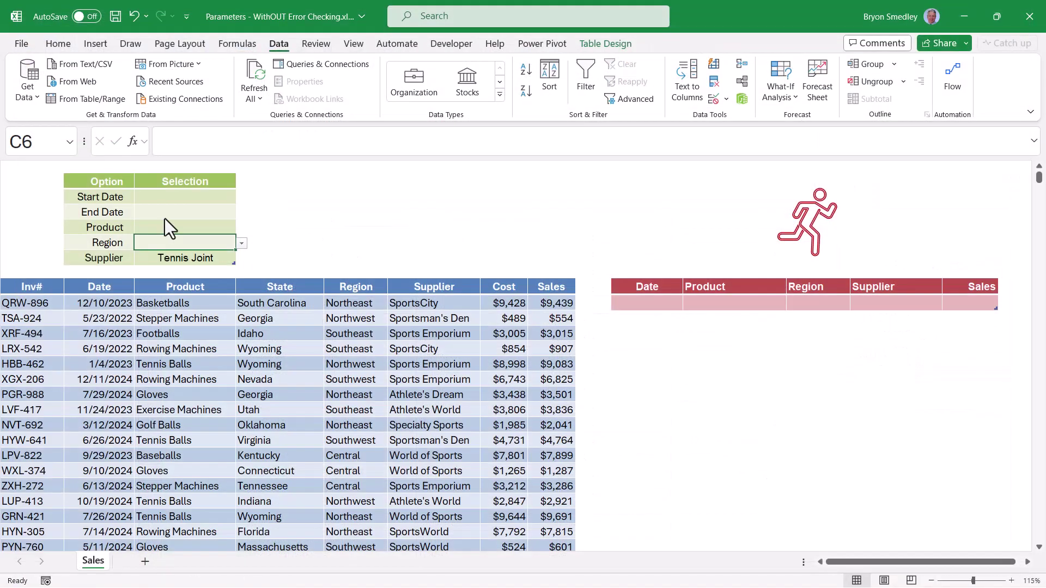
# Clear the Supplier parameter and review the rows in the sales results table.
pyautogui.click(205, 259)
pyautogui.press('Delete')
pyautogui.click(211, 240)
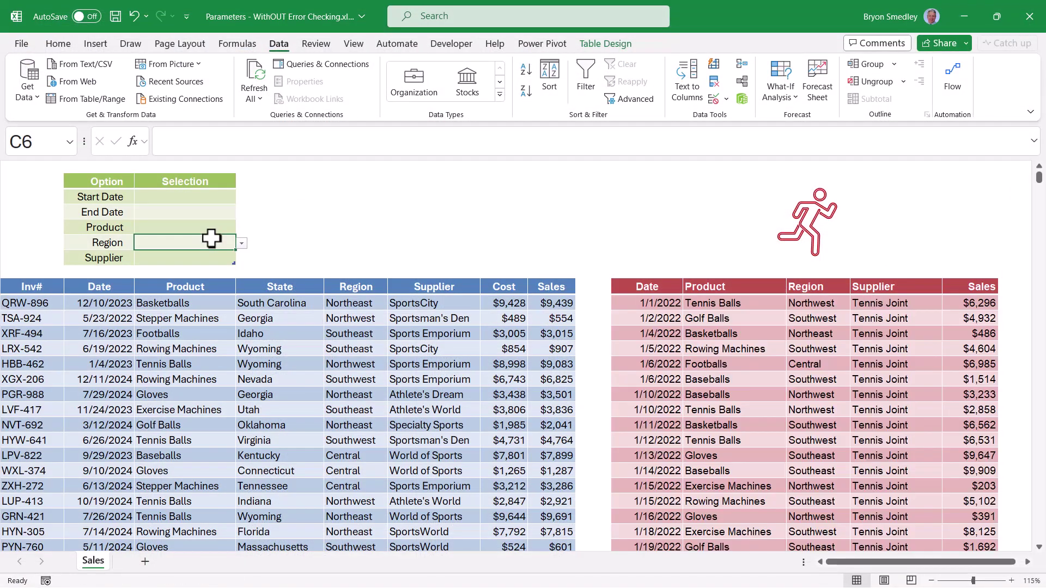
pyautogui.scroll(-12, 714, 375)
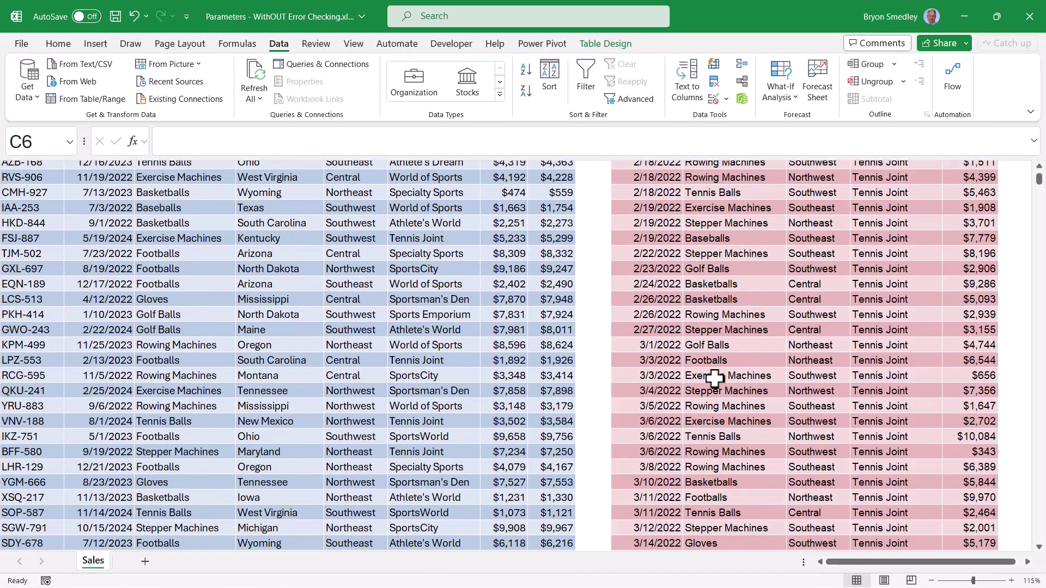
pyautogui.scroll(-5, 714, 376)
pyautogui.scroll(17, 714, 376)
# Set Start Date to 6/1/2024 and End Date to 12/31/2024, and review the refreshed sales results.
pyautogui.click(210, 195)
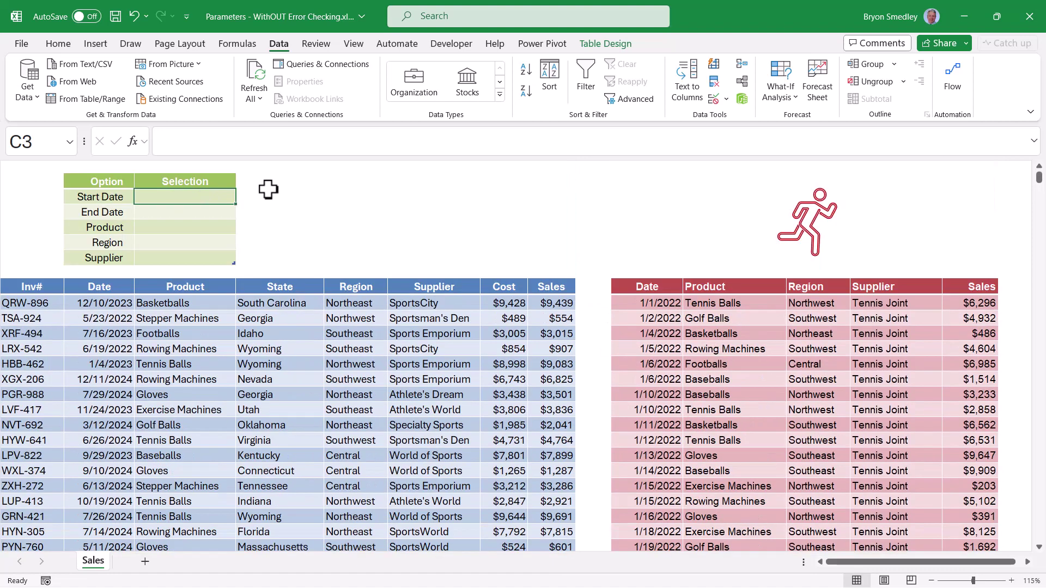
pyautogui.write('6/1/')
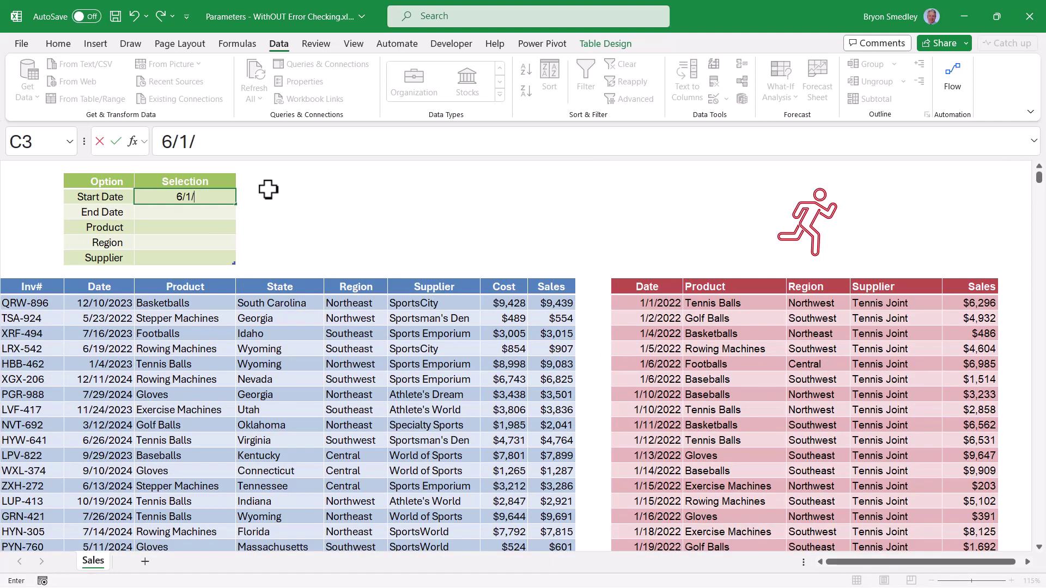
pyautogui.write('2024')
pyautogui.press('Return')
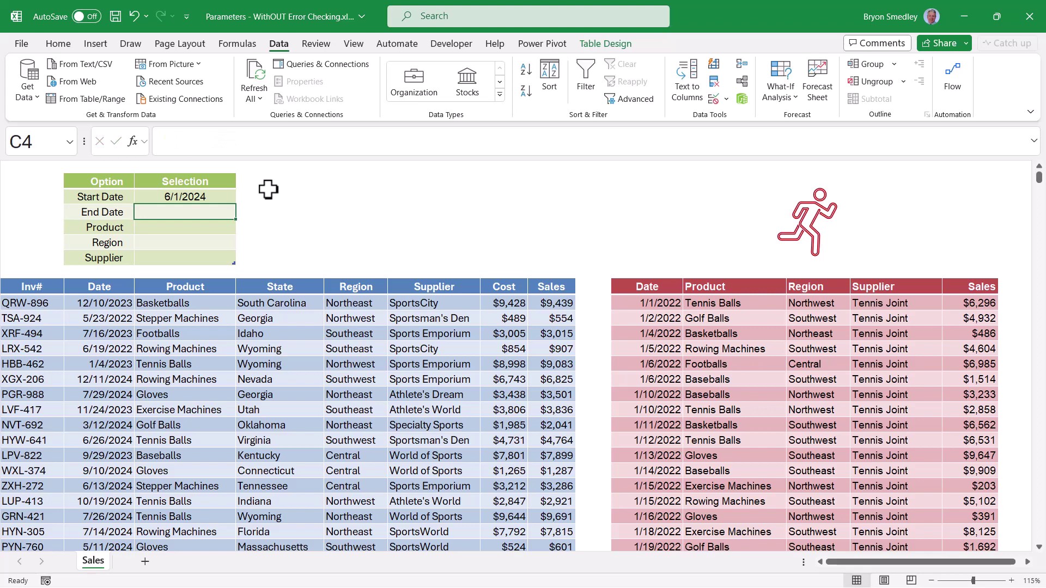
pyautogui.write('12/31/24')
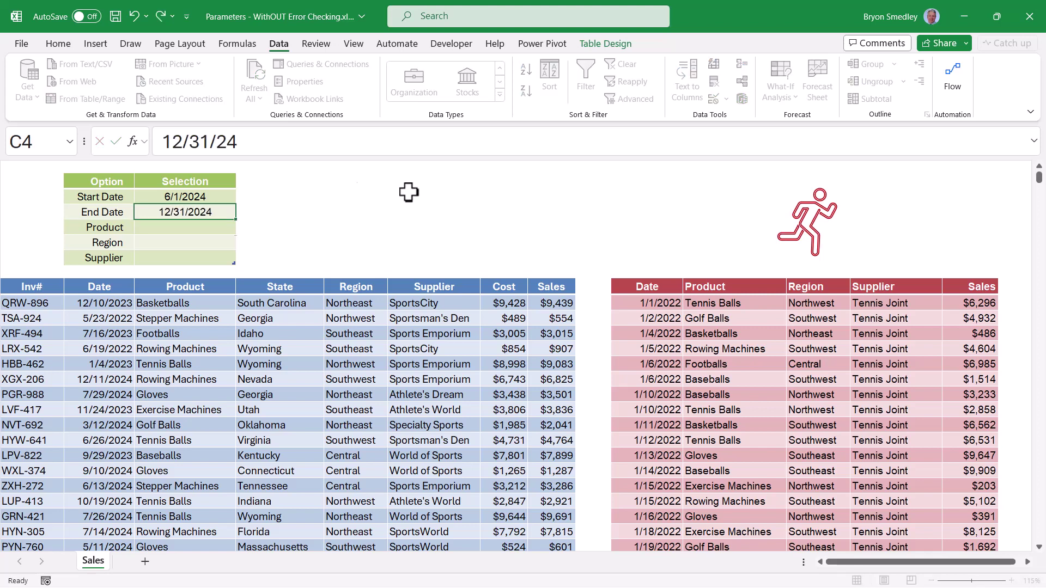
pyautogui.press('Return')
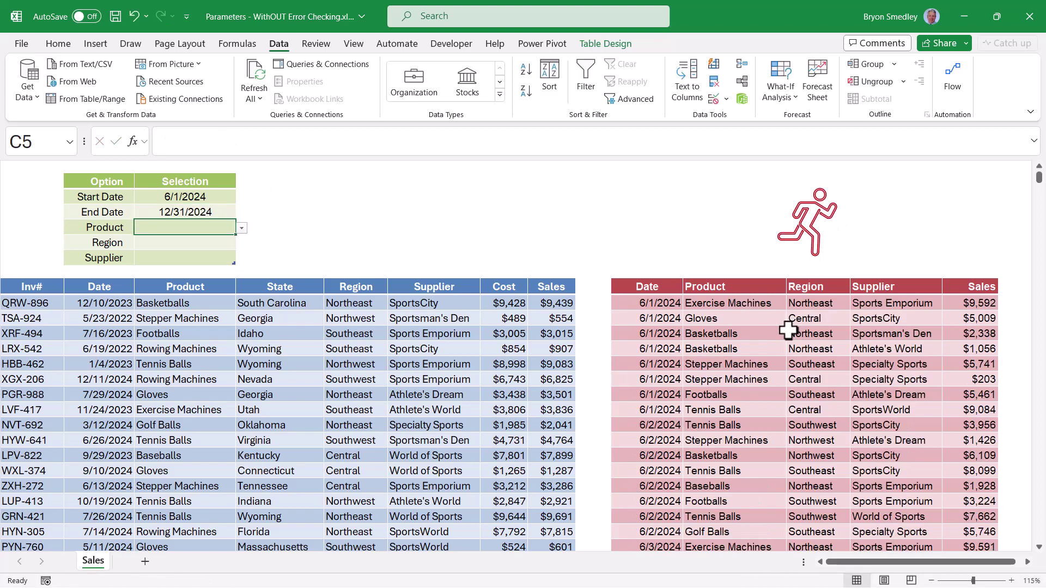
pyautogui.scroll(-20, 788, 330)
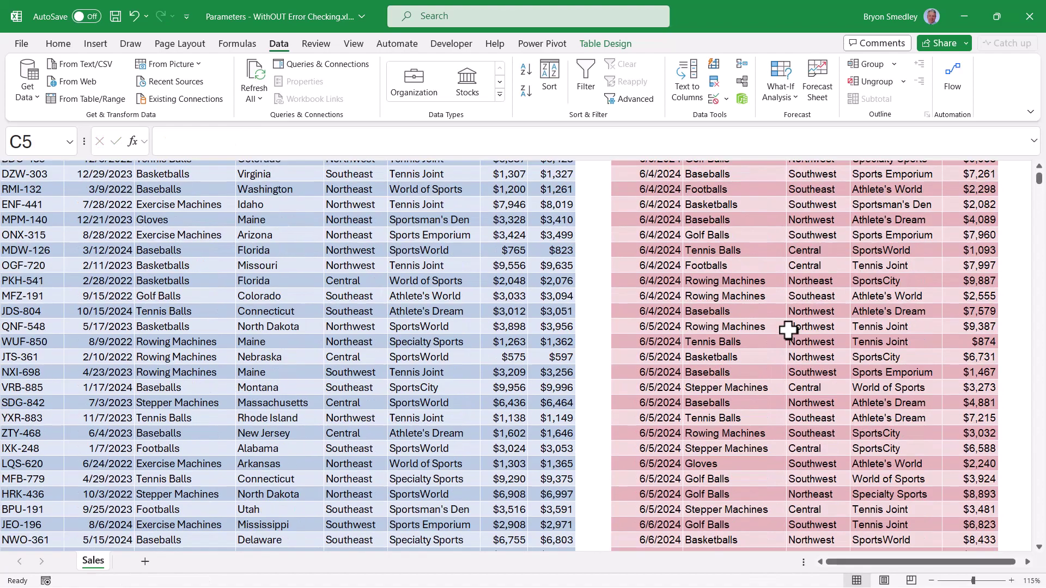
pyautogui.scroll(20, 787, 330)
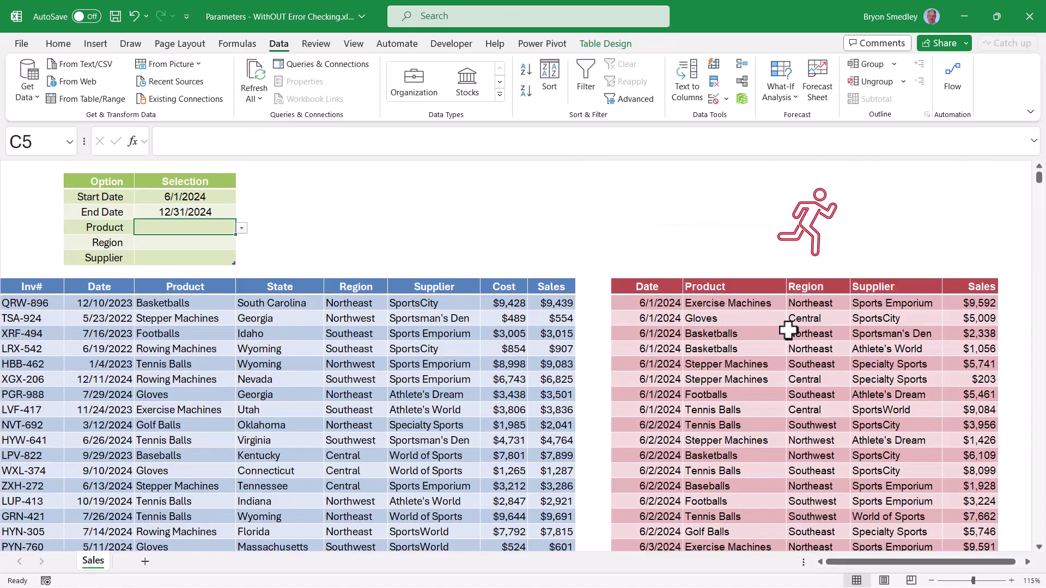
# Set Product to Baseballs and Region to Northeast, refreshing the sales results after each selection.
pyautogui.click(241, 228)
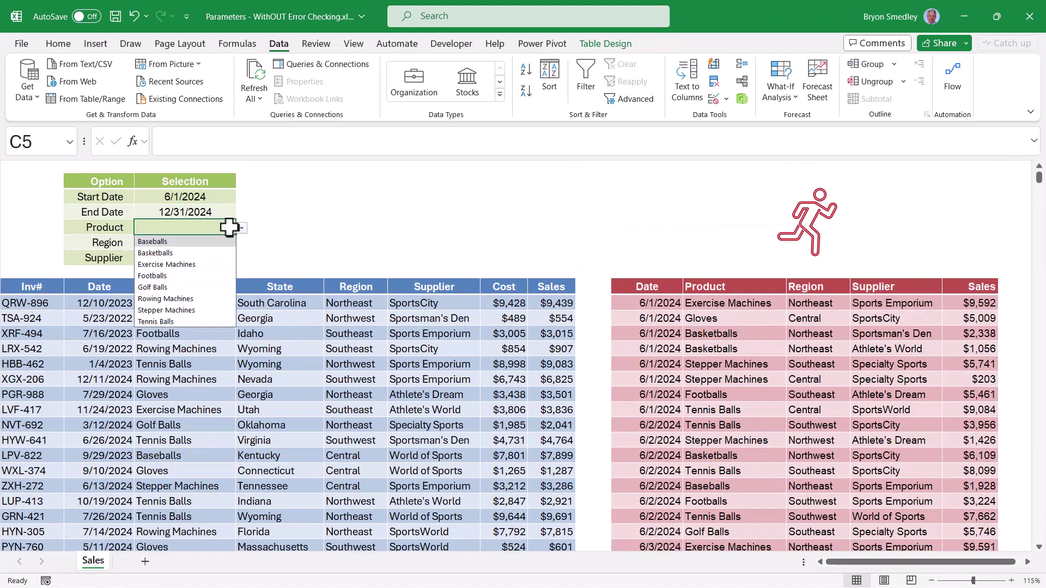
pyautogui.click(153, 242)
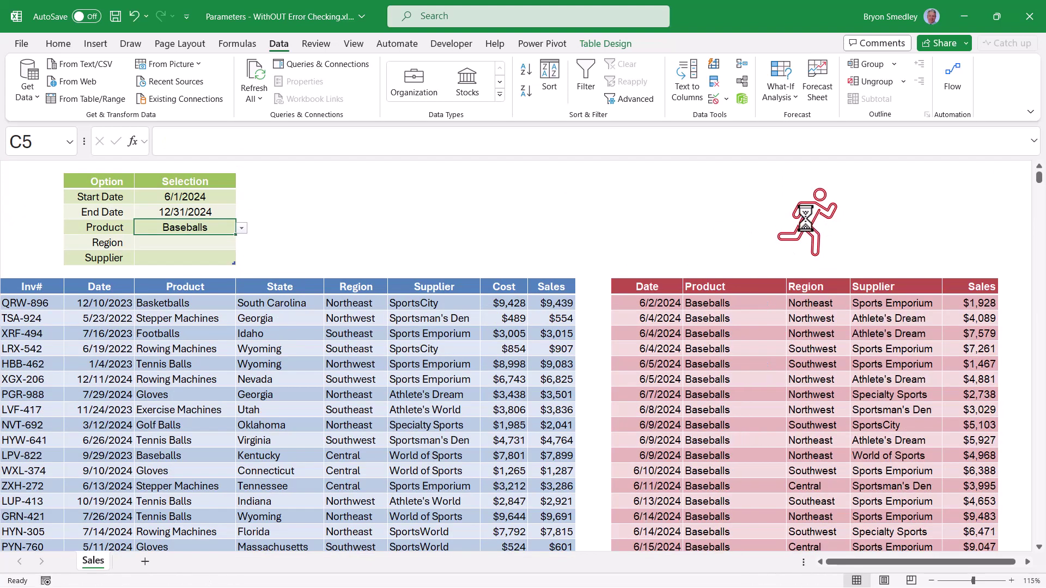
pyautogui.click(175, 247)
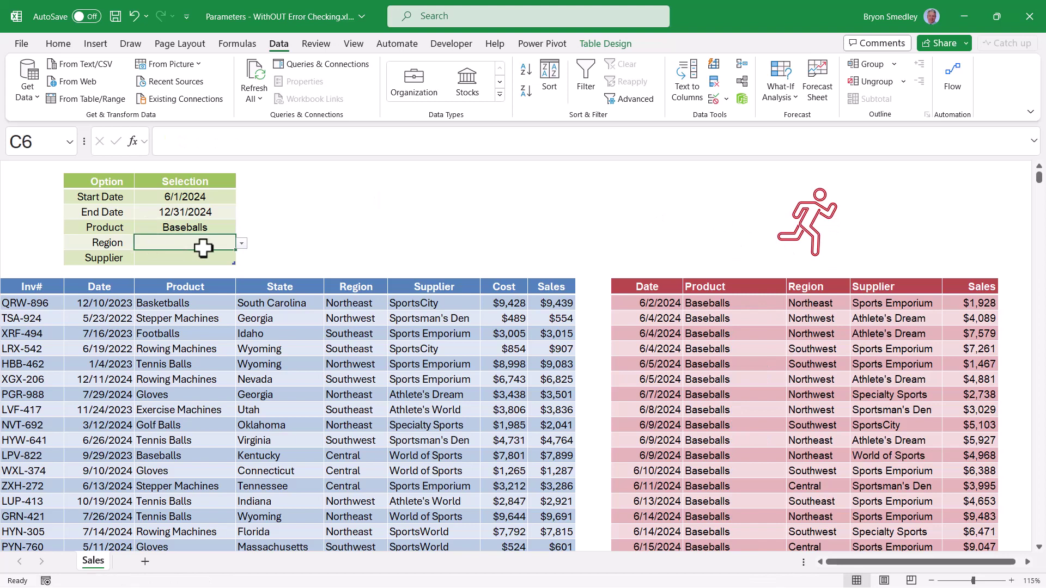
pyautogui.click(242, 243)
pyautogui.click(218, 264)
pyautogui.click(809, 229)
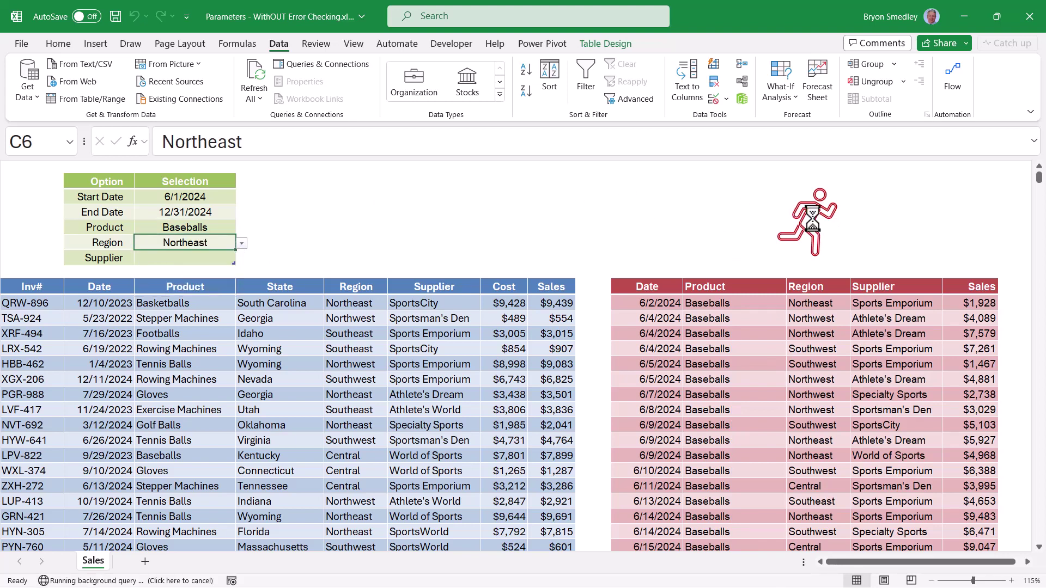
# Set the Supplier parameter to SportsCity and refresh the sales results.
pyautogui.click(231, 258)
pyautogui.click(241, 258)
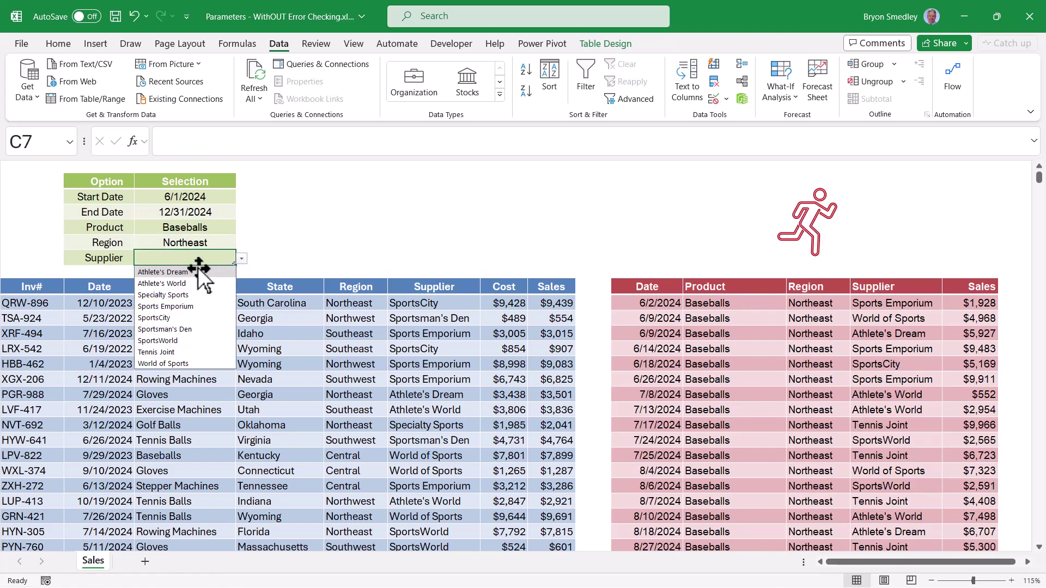
pyautogui.click(193, 315)
pyautogui.click(818, 221)
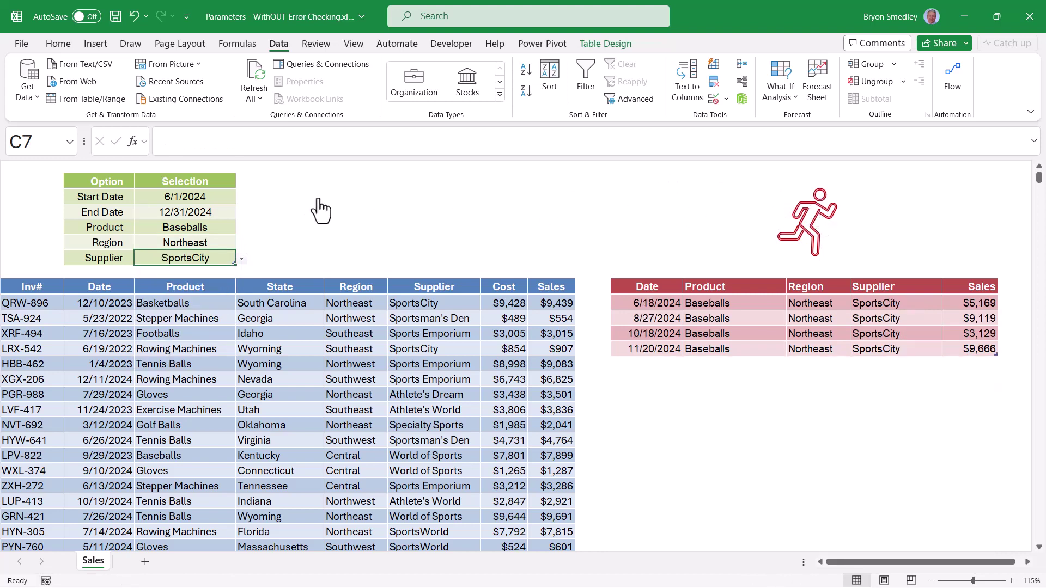
# Clear the Start Date, End Date, Product and Region parameters, set Supplier to Tennis Joint and refresh the sales results.
pyautogui.moveTo(185, 196); pyautogui.dragTo(195, 245)
pyautogui.press('Delete')
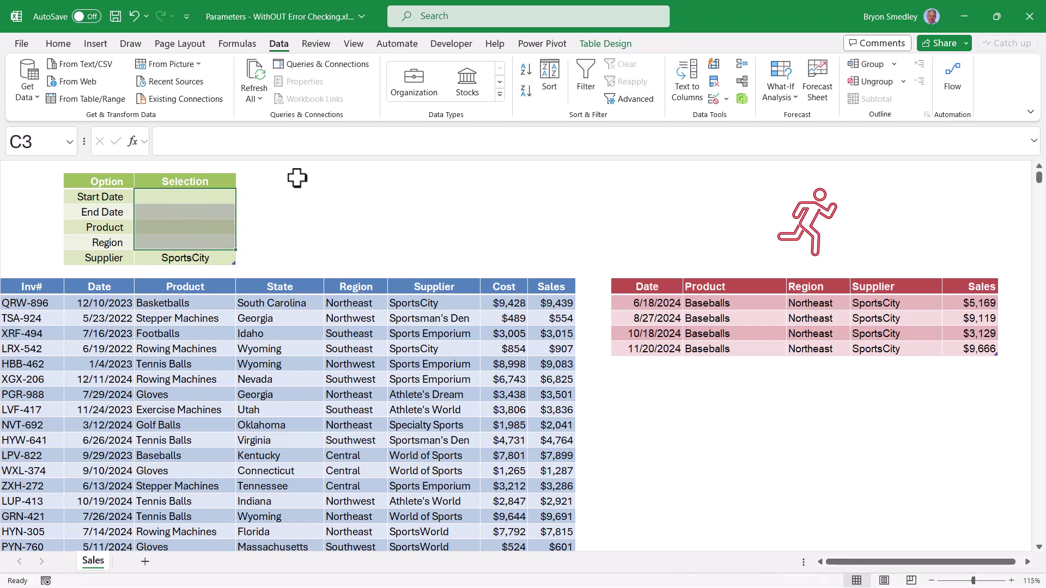
pyautogui.click(223, 257)
pyautogui.click(241, 259)
pyautogui.click(175, 353)
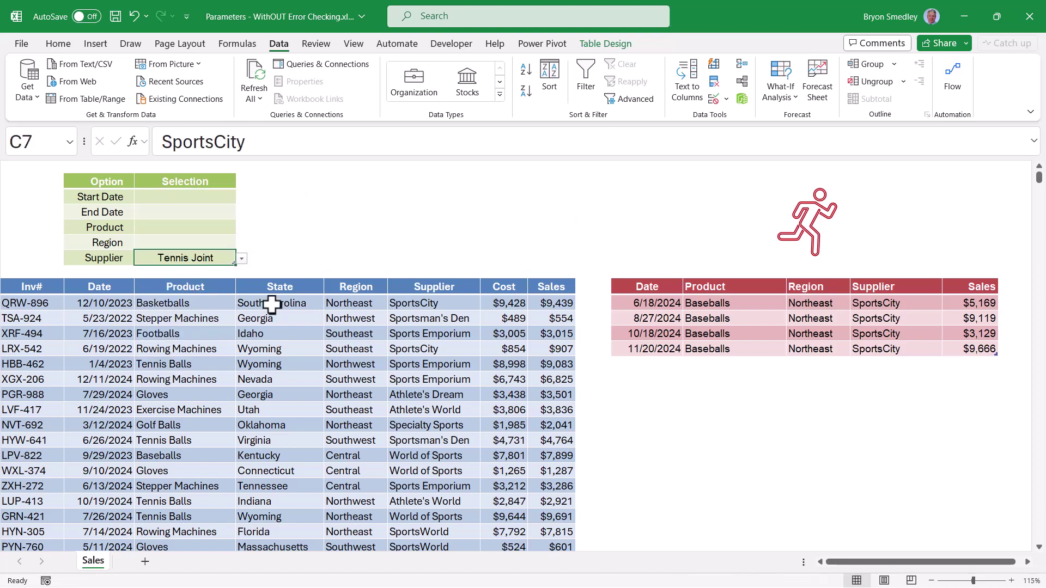
pyautogui.click(808, 220)
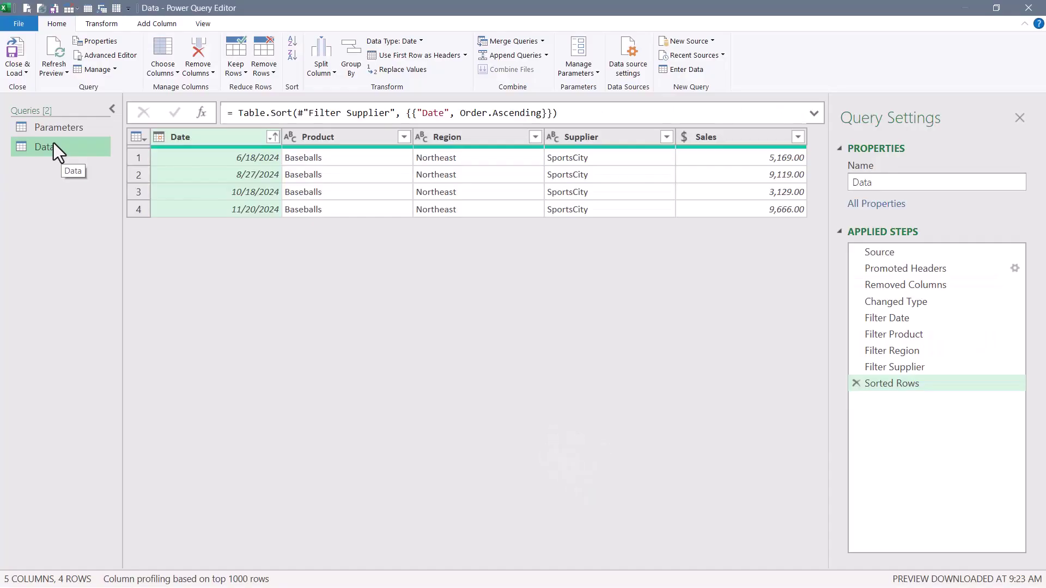
# Open the Data query's M code in the Advanced Editor and examine its layout.
pyautogui.click(128, 55)
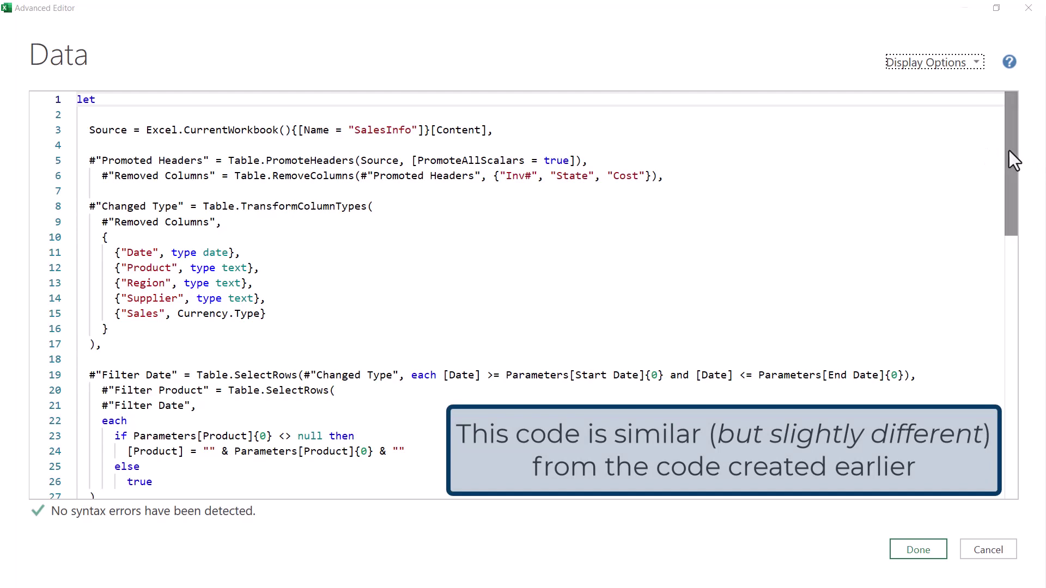
pyautogui.click(1011, 152)
pyautogui.moveTo(1014, 158); pyautogui.dragTo(988, 75)
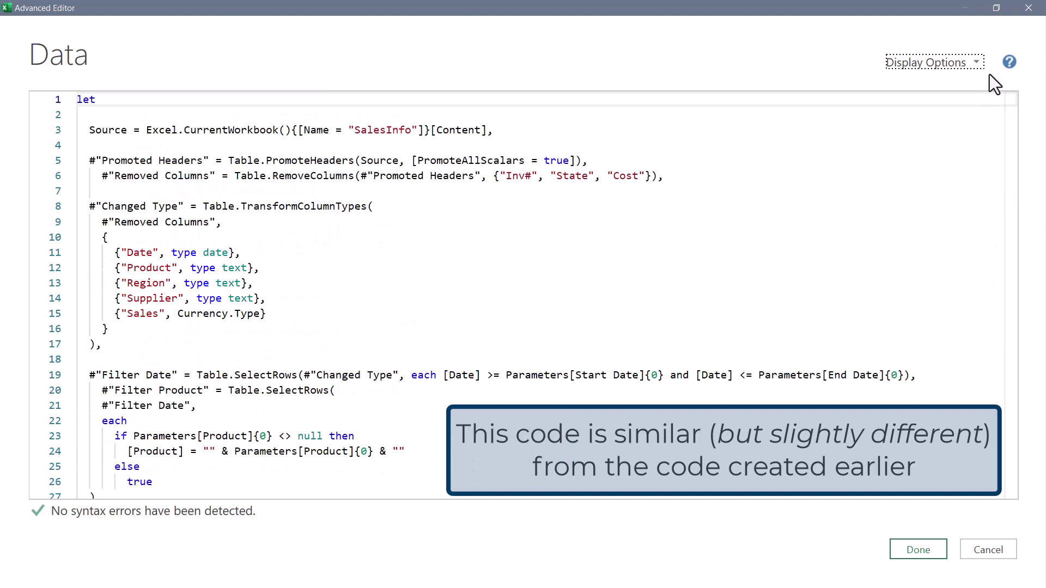
pyautogui.moveTo(1013, 135); pyautogui.dragTo(1014, 213)
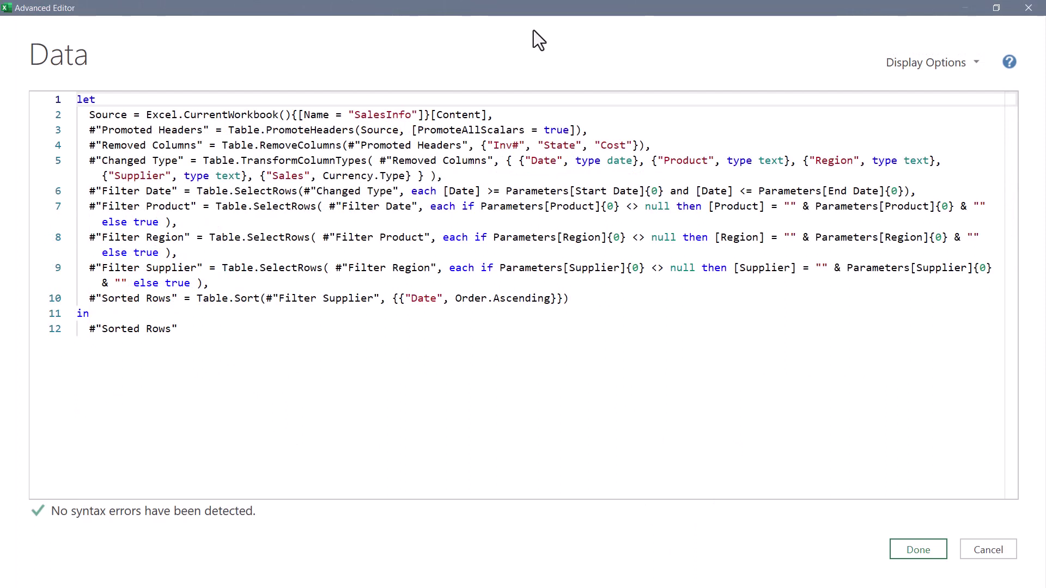
# Insert blank lines after let, between all the query steps, and before and after in to space out the Data query's code.
pyautogui.click(509, 115)
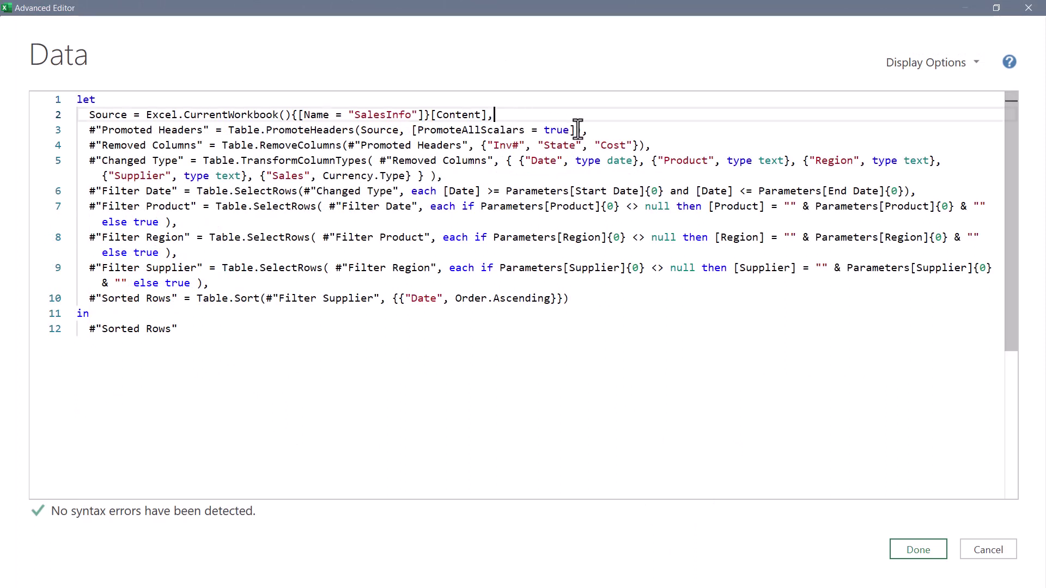
pyautogui.press('Return')
pyautogui.click(600, 145)
pyautogui.press('Return')
pyautogui.click(668, 175)
pyautogui.press('Return')
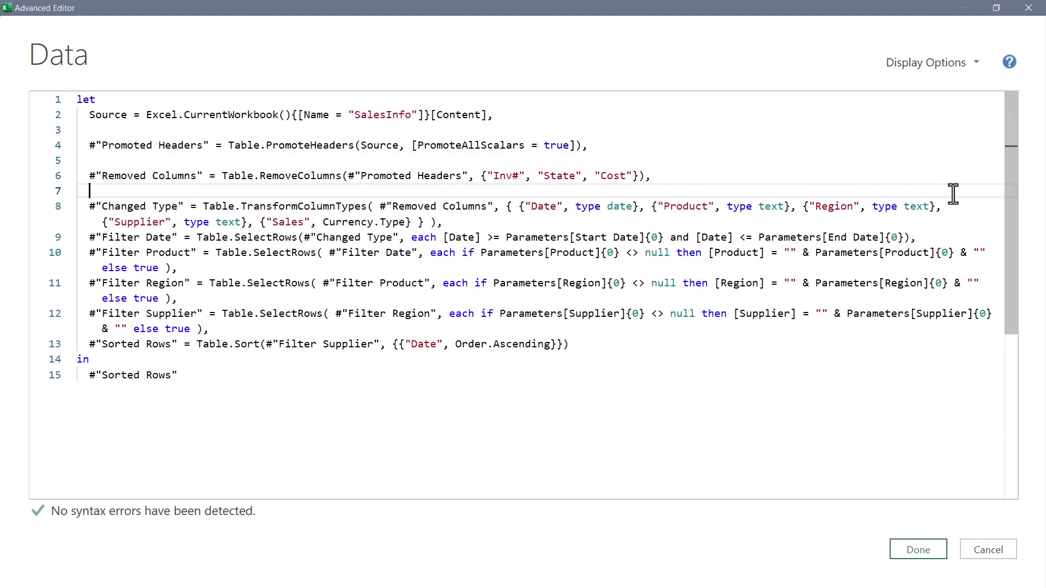
pyautogui.click(954, 221)
pyautogui.press('Return')
pyautogui.click(918, 253)
pyautogui.press('Return')
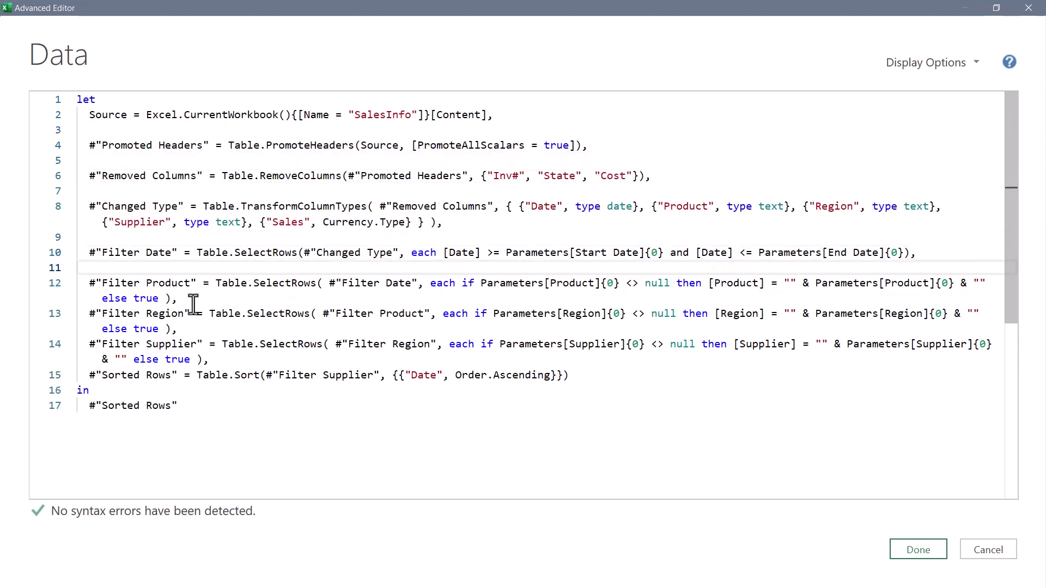
pyautogui.click(195, 298)
pyautogui.press('Return')
pyautogui.click(198, 345)
pyautogui.press('Return')
pyautogui.click(212, 391)
pyautogui.press('Return')
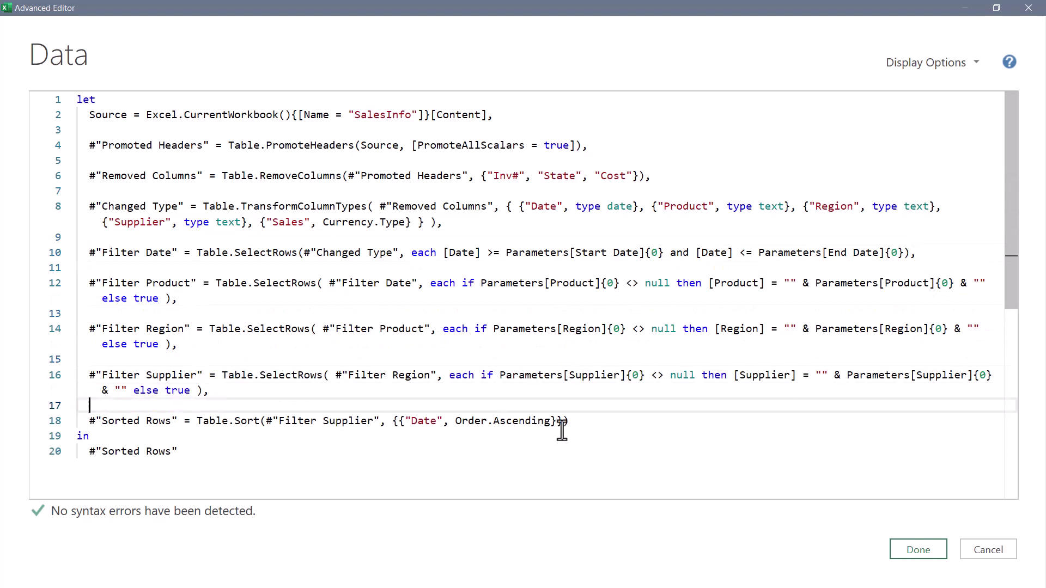
pyautogui.click(570, 421)
pyautogui.press('Return')
pyautogui.click(145, 454)
pyautogui.press('Return')
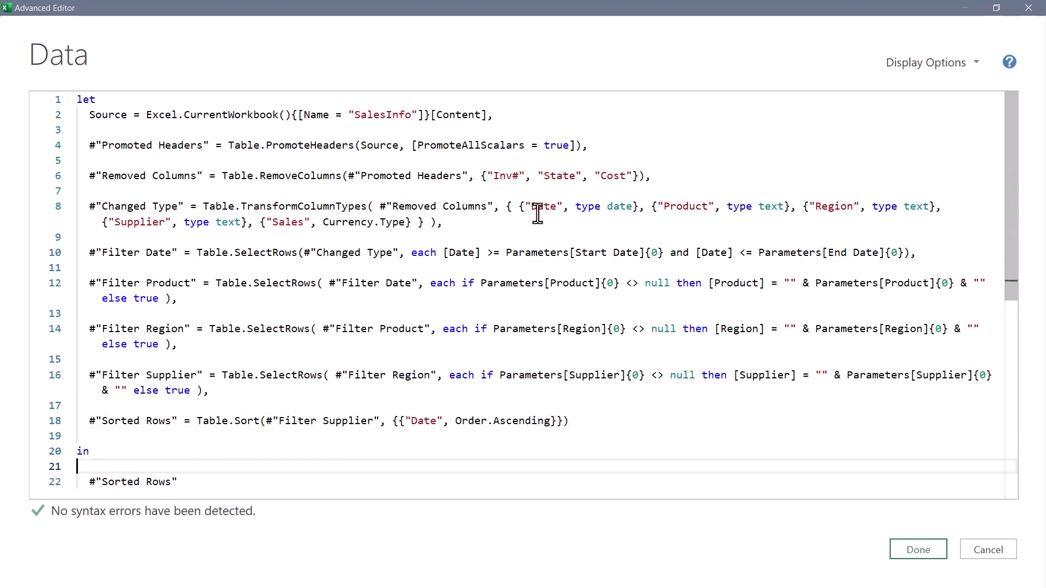
pyautogui.hotkey('ctrl', 'Home')
pyautogui.press('End')
pyautogui.press('Return')
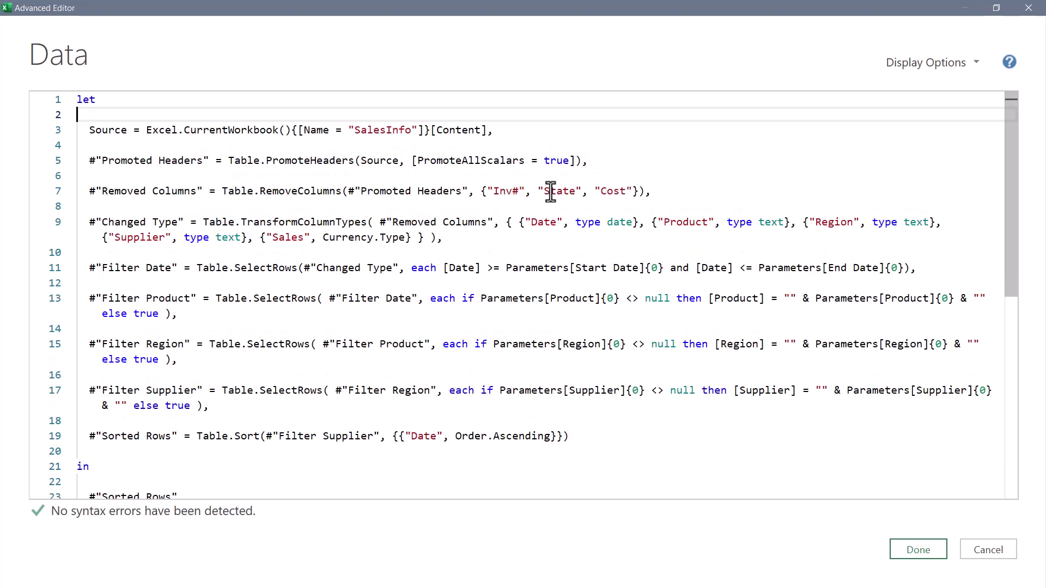
# Copy the Data query's entire M code from the Advanced Editor.
pyautogui.click(652, 436)
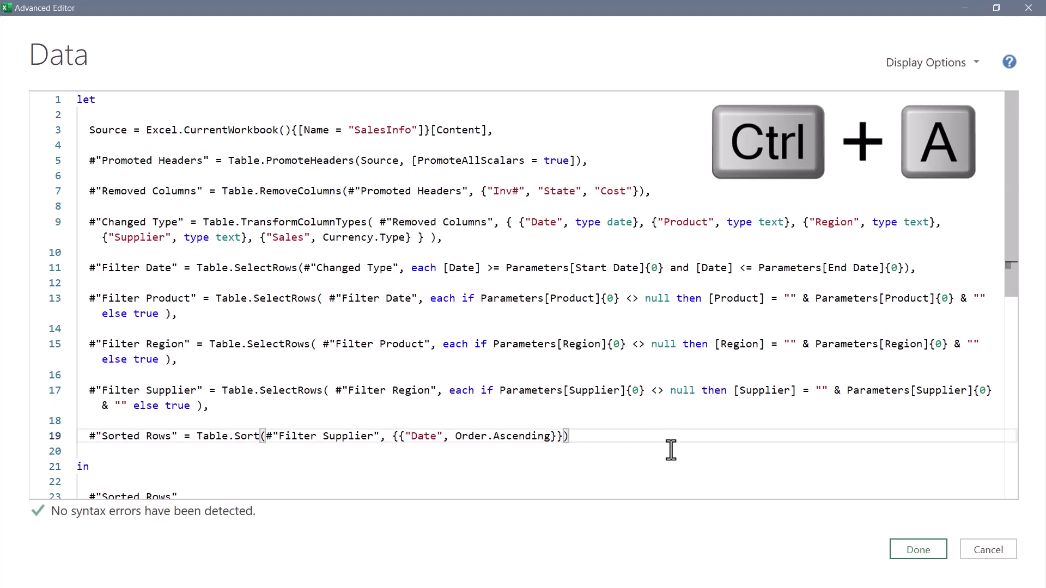
pyautogui.hotkey('ctrl', 'a')
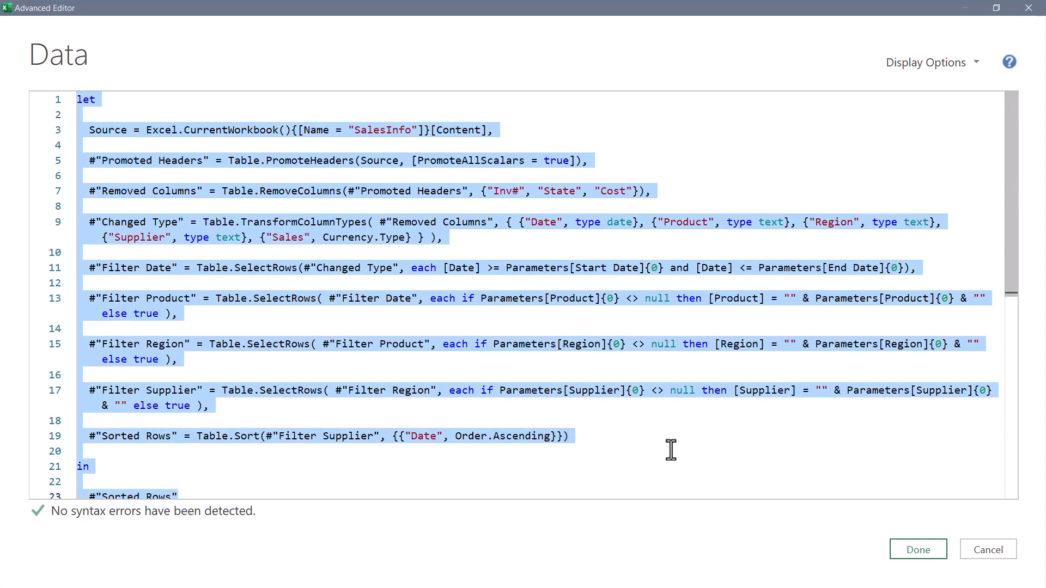
pyautogui.hotkey('ctrl', 'c')
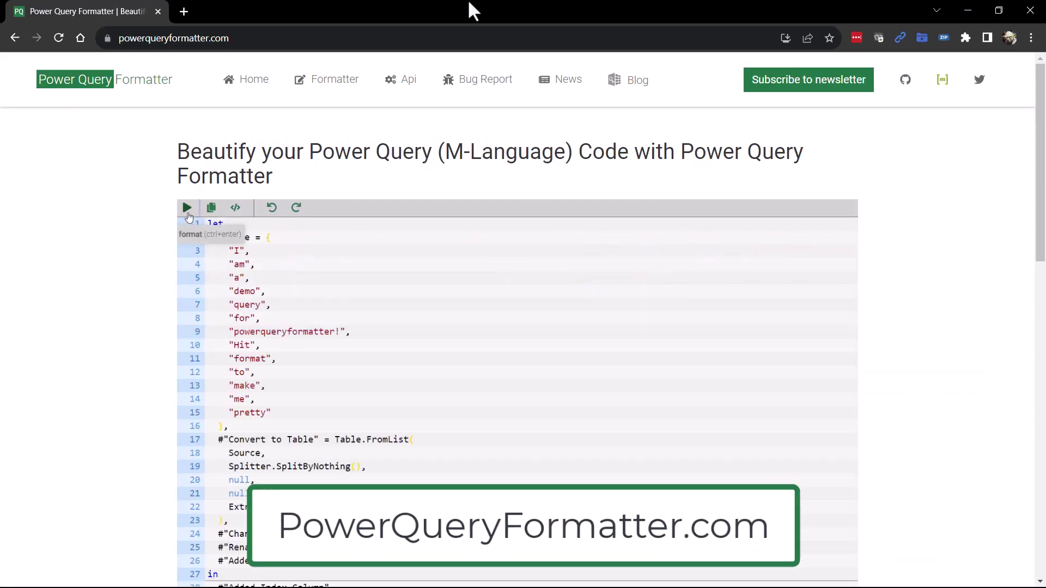
# Switch to the powerqueryformatter.com page in the browser, try formatting its demo query and undo the formatting.
pyautogui.hotkey('ctrl', 'a')
pyautogui.hotkey('ctrl', 'v')
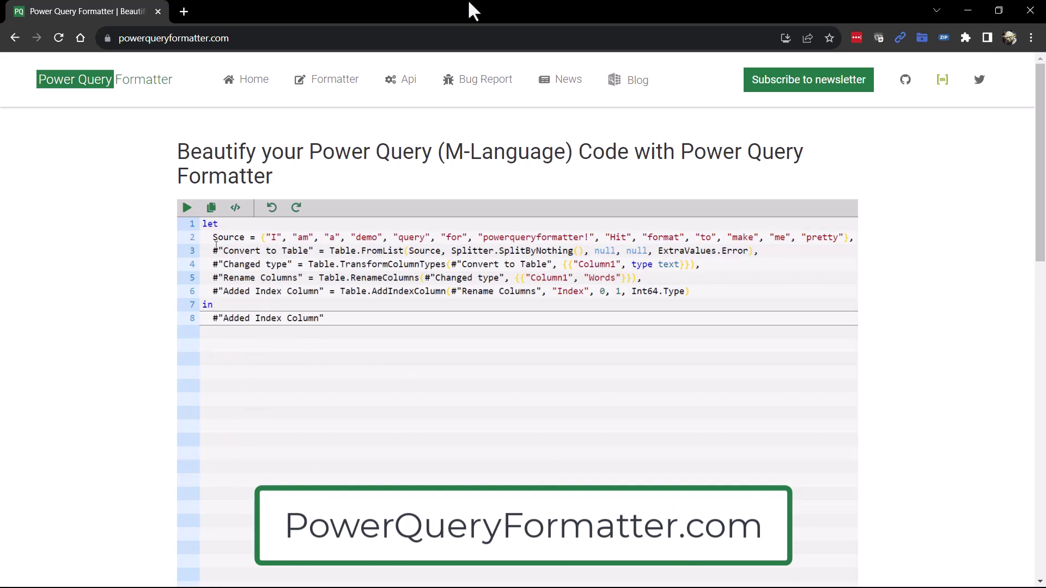
pyautogui.click(187, 208)
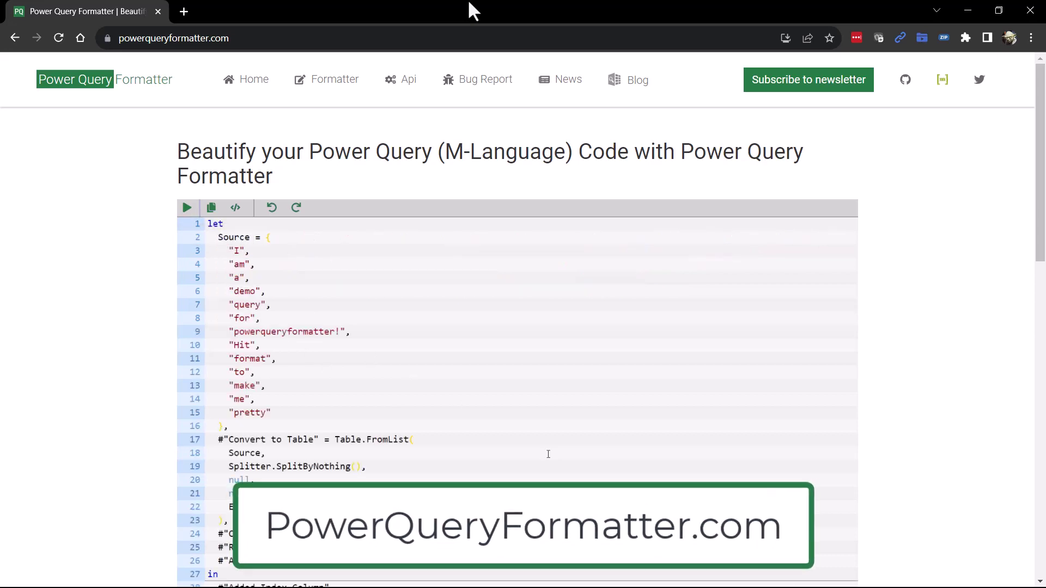
pyautogui.hotkey('ctrl', 'z')
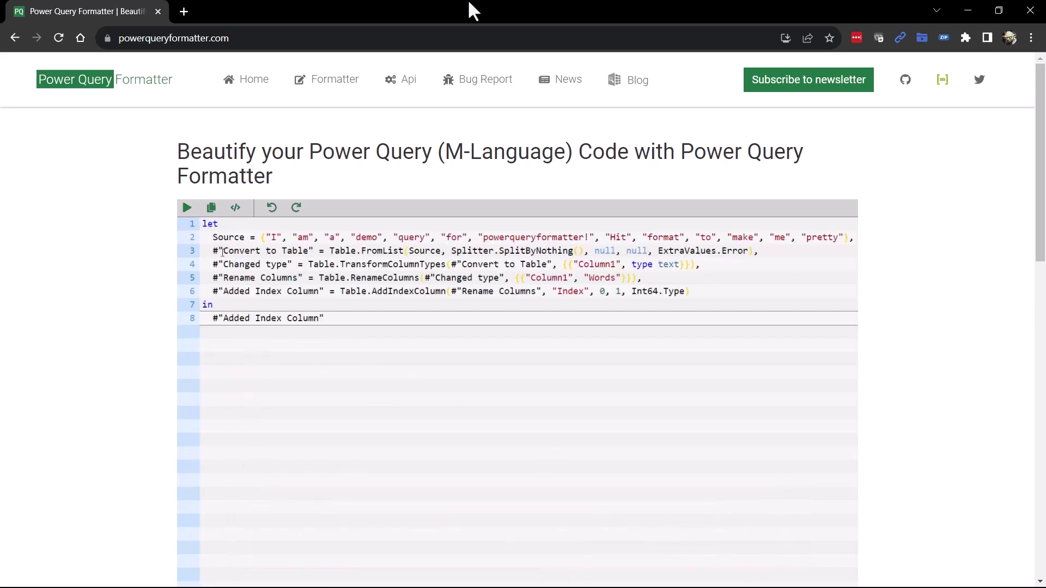
pyautogui.click(186, 208)
pyautogui.scroll(-3, 572, 444)
pyautogui.scroll(2, 597, 425)
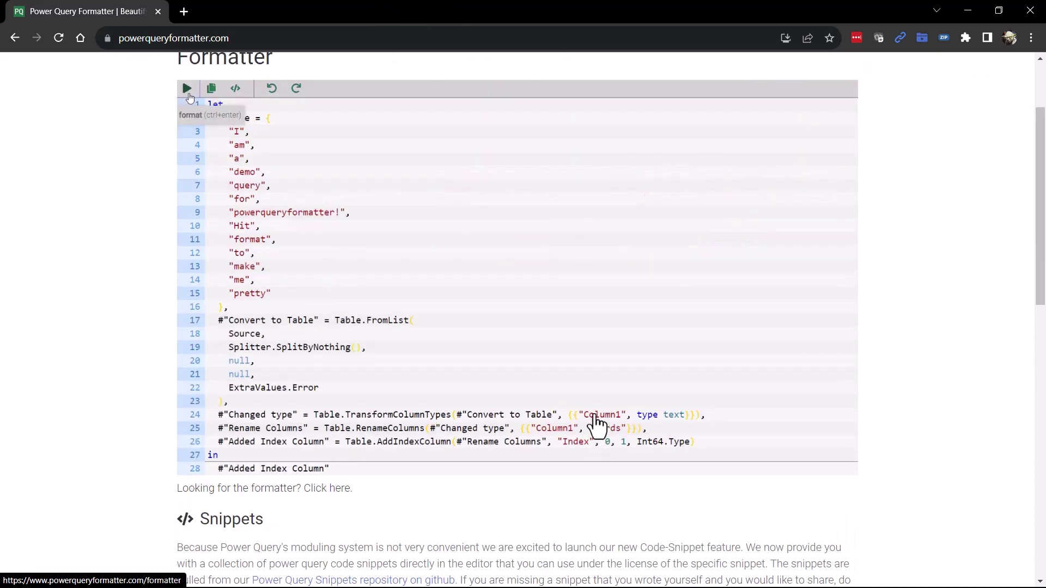
pyautogui.hotkey('ctrl', 'z')
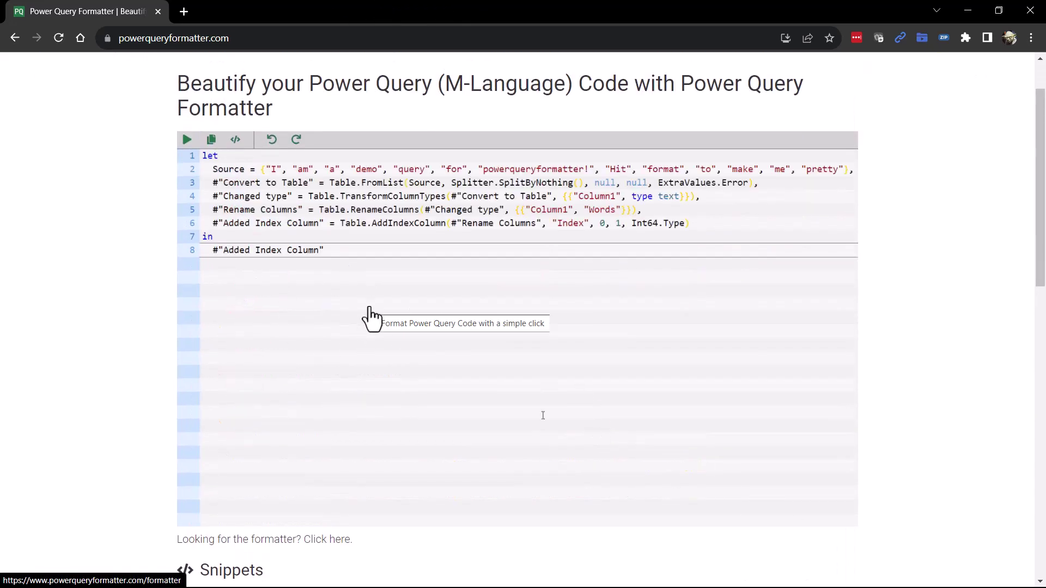
# Open the full formatter page, open the List_Percentile snippet and look through its code.
pyautogui.click(372, 316)
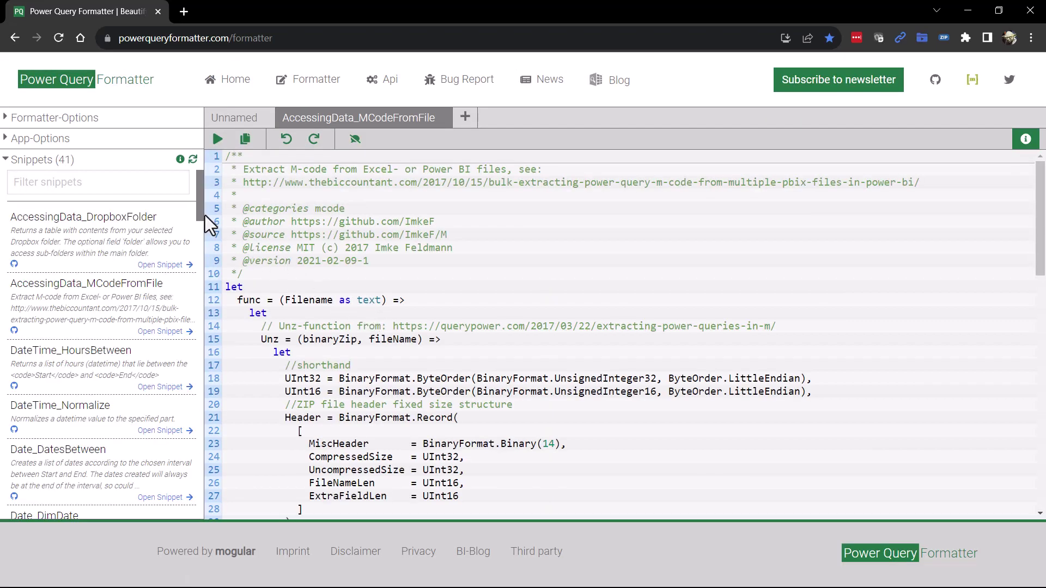
pyautogui.moveTo(200, 201); pyautogui.dragTo(201, 312)
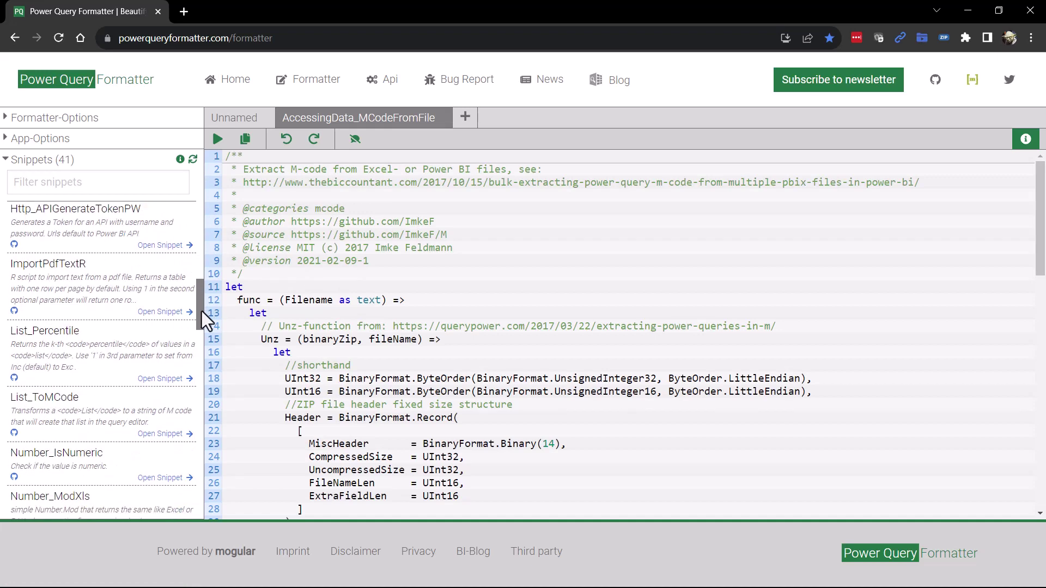
pyautogui.click(162, 380)
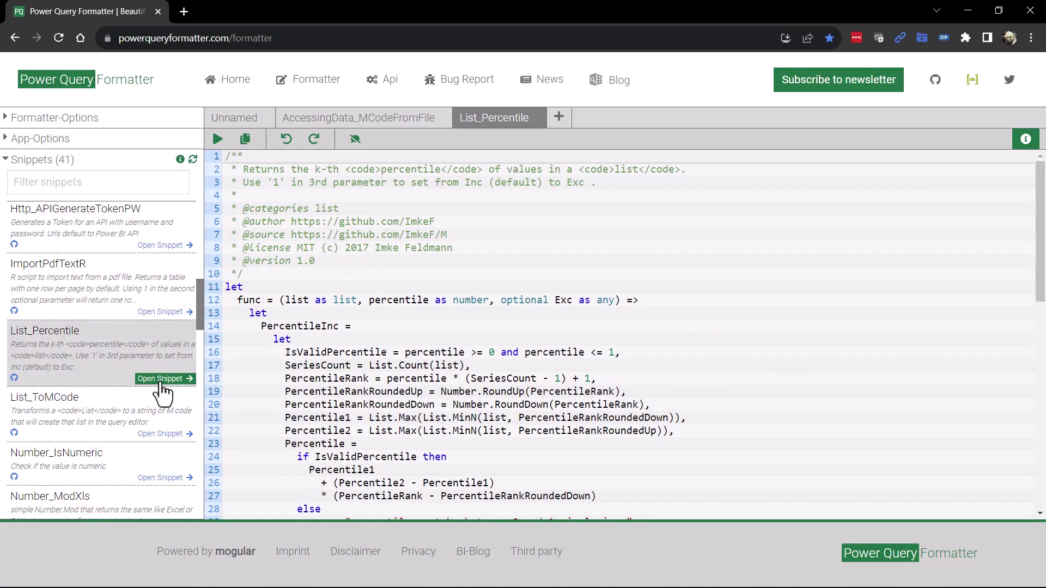
pyautogui.scroll(-5, 525, 231)
pyautogui.scroll(-3, 525, 231)
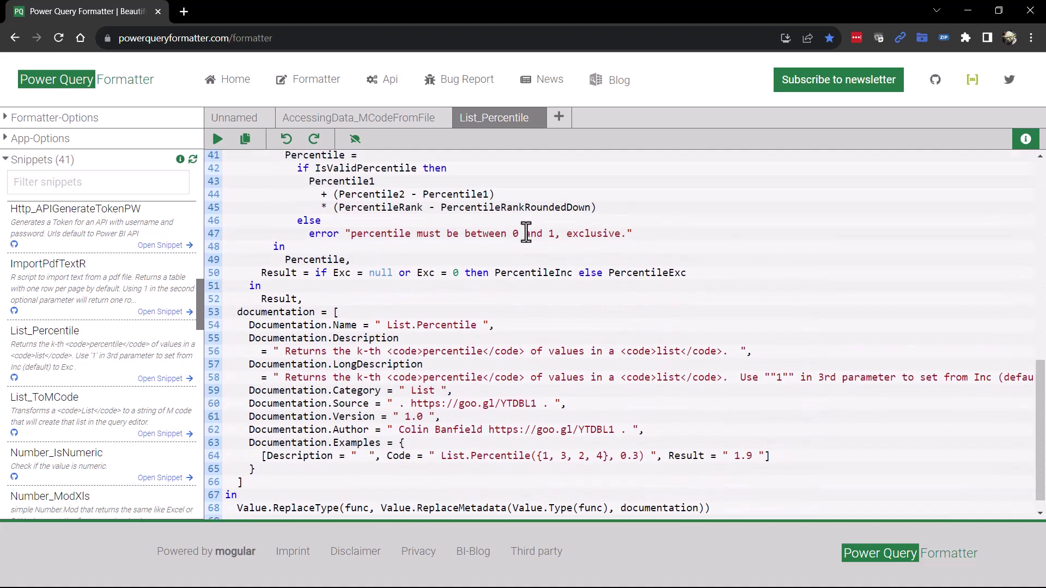
pyautogui.scroll(8, 525, 232)
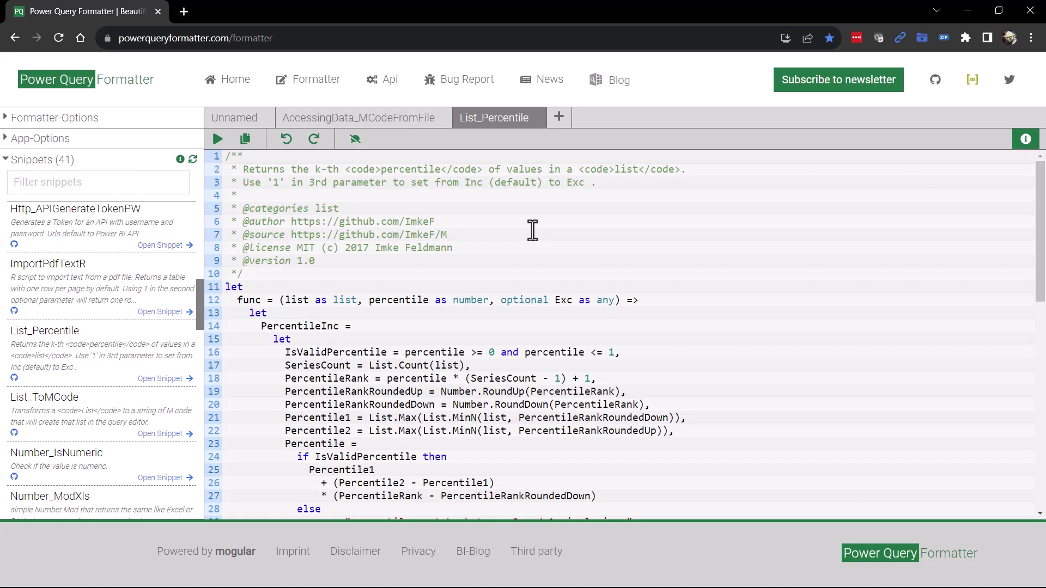
# Replace the List_Percentile snippet code with the copied Data query code and format it.
pyautogui.click(532, 231)
pyautogui.hotkey('ctrl', 'a')
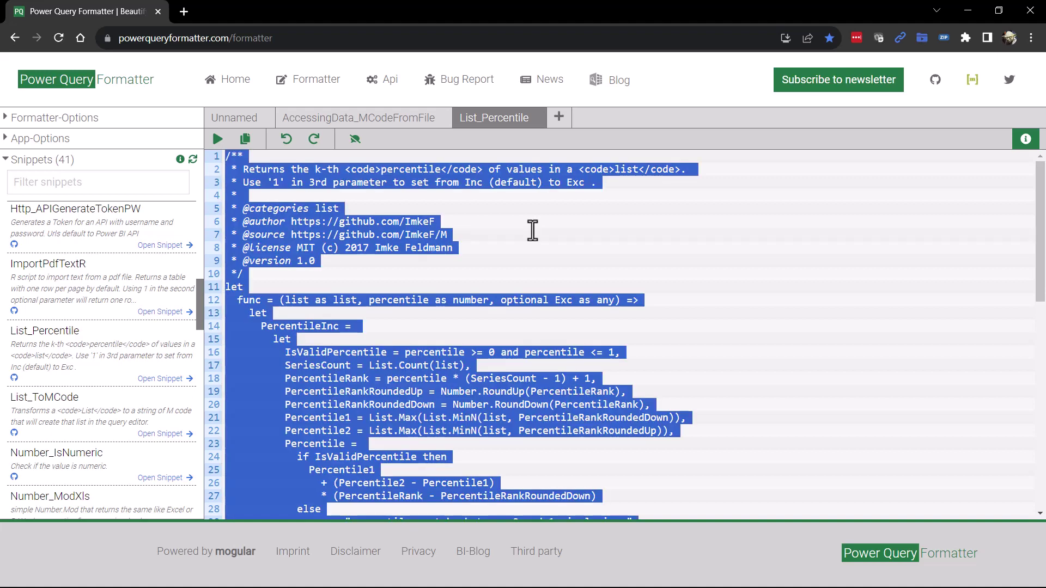
pyautogui.press('Delete')
pyautogui.hotkey('ctrl', 'v')
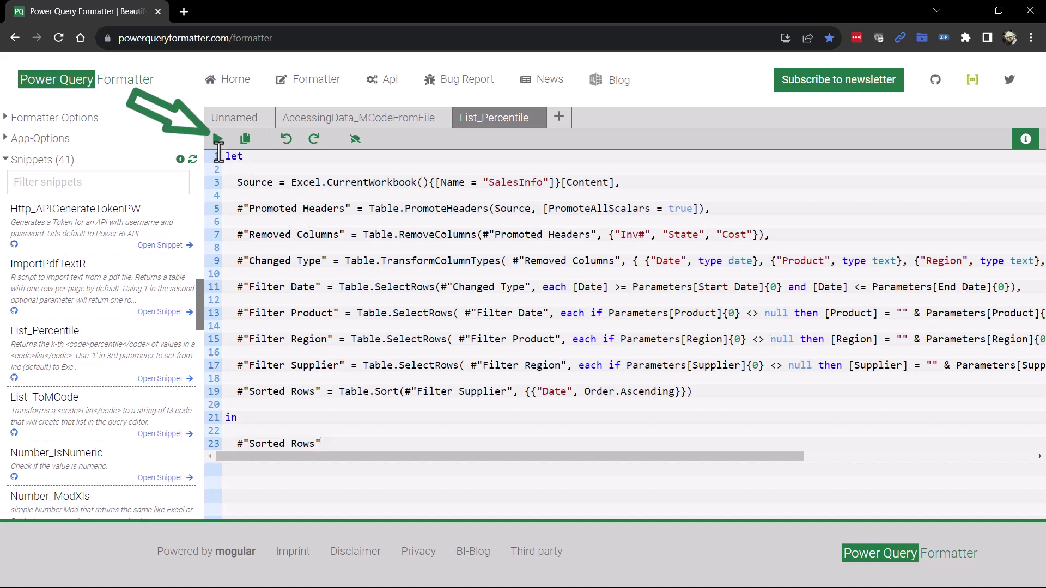
pyautogui.click(218, 140)
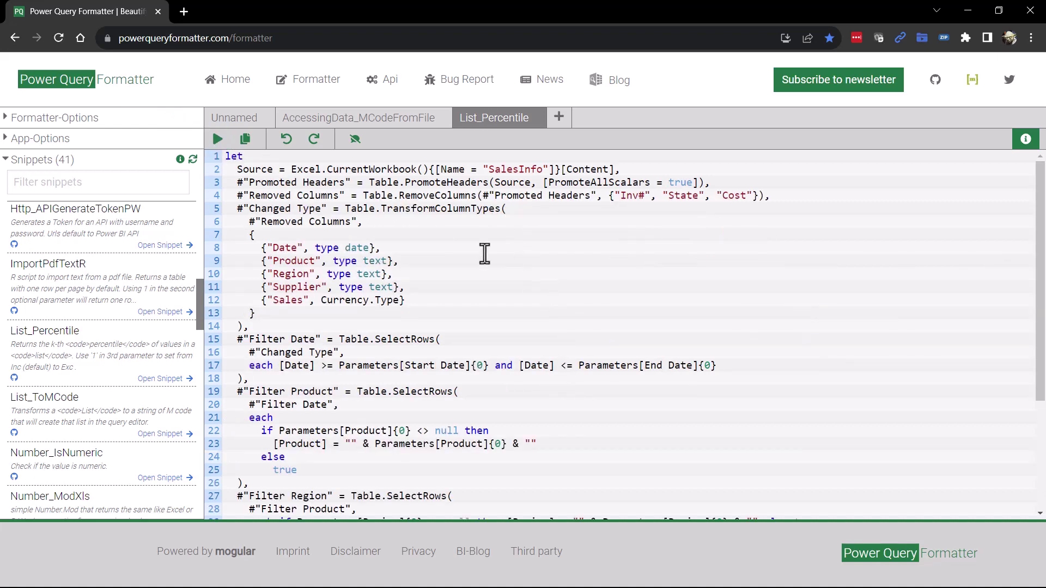
# Copy the formatted code as plain text, switch back to Excel's Advanced Editor and replace the Data query's code with it.
pyautogui.moveTo(245, 140)
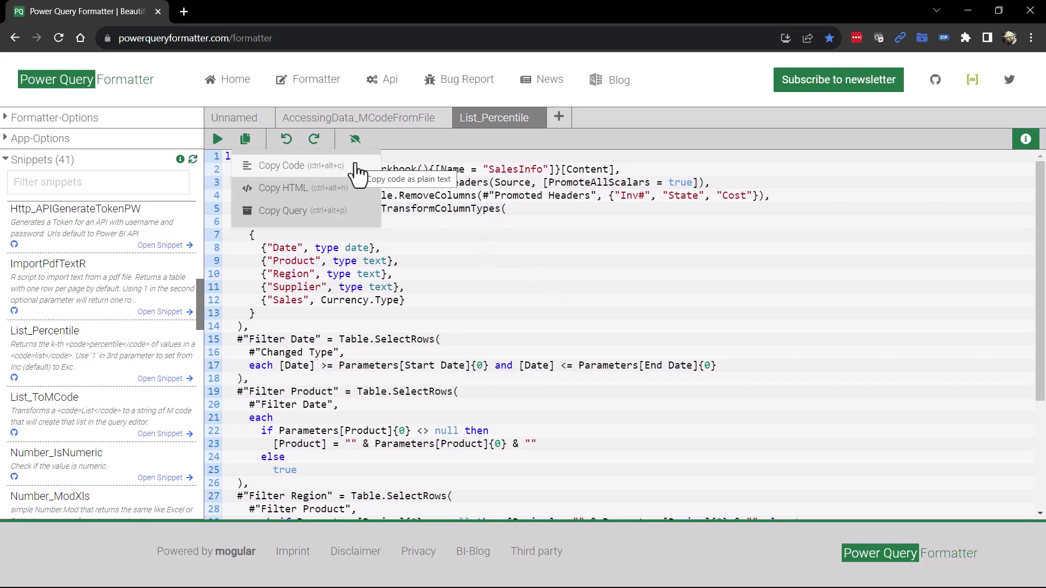
pyautogui.click(356, 171)
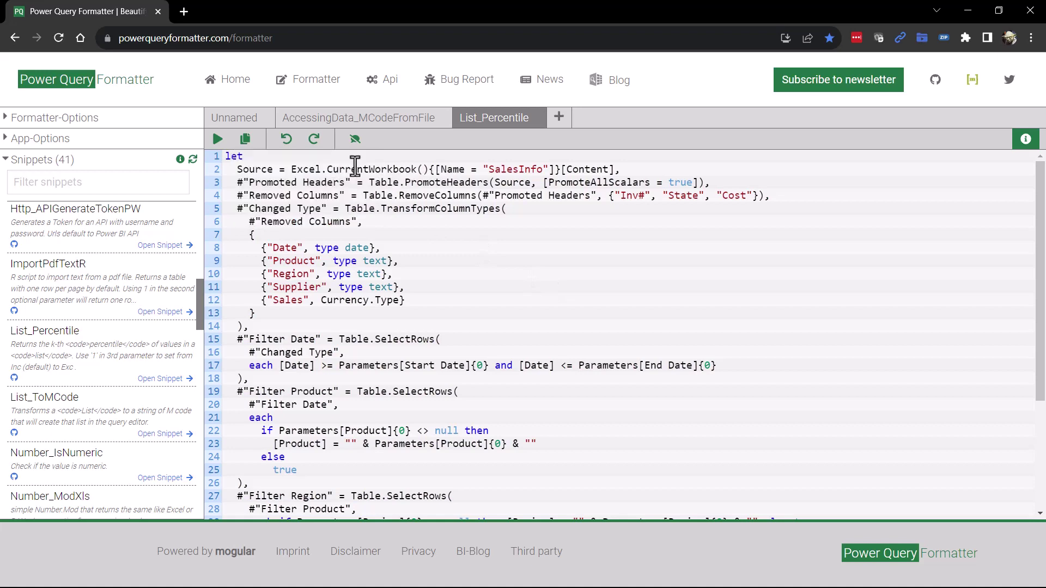
pyautogui.hotkey('alt', 'Tab')
pyautogui.hotkey('ctrl', 'a')
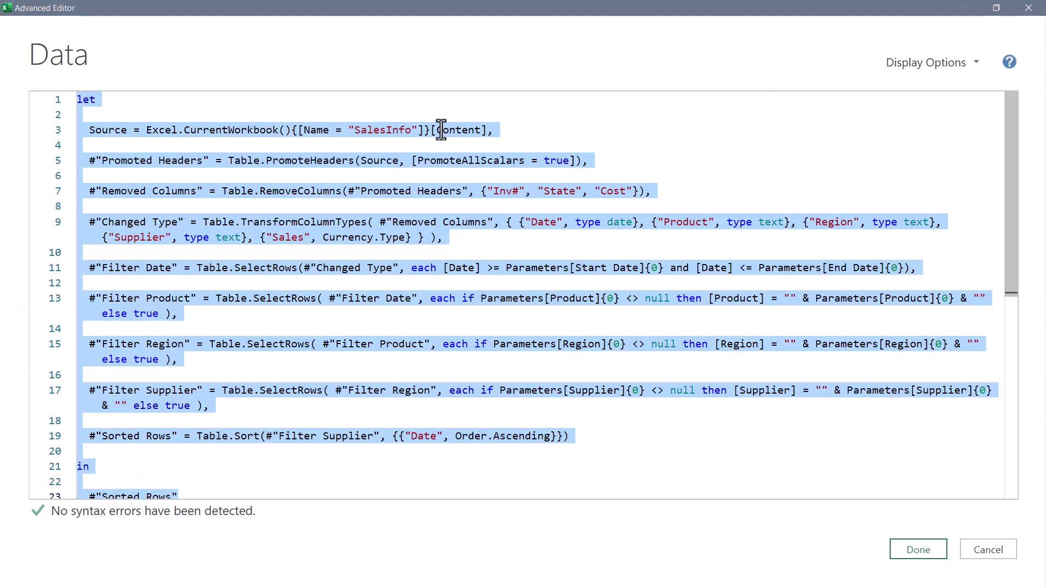
pyautogui.press('Delete')
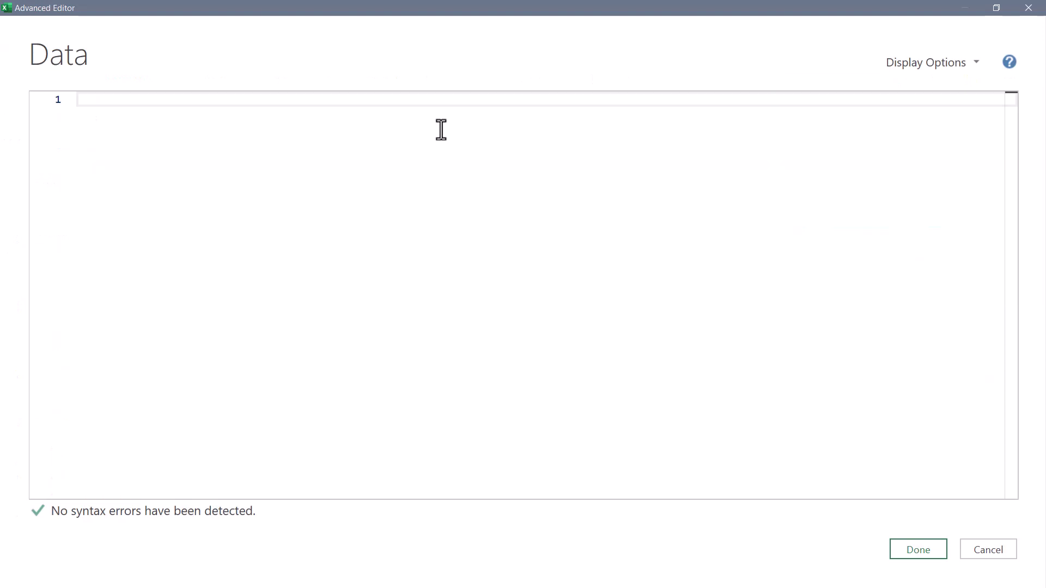
pyautogui.hotkey('ctrl', 'v')
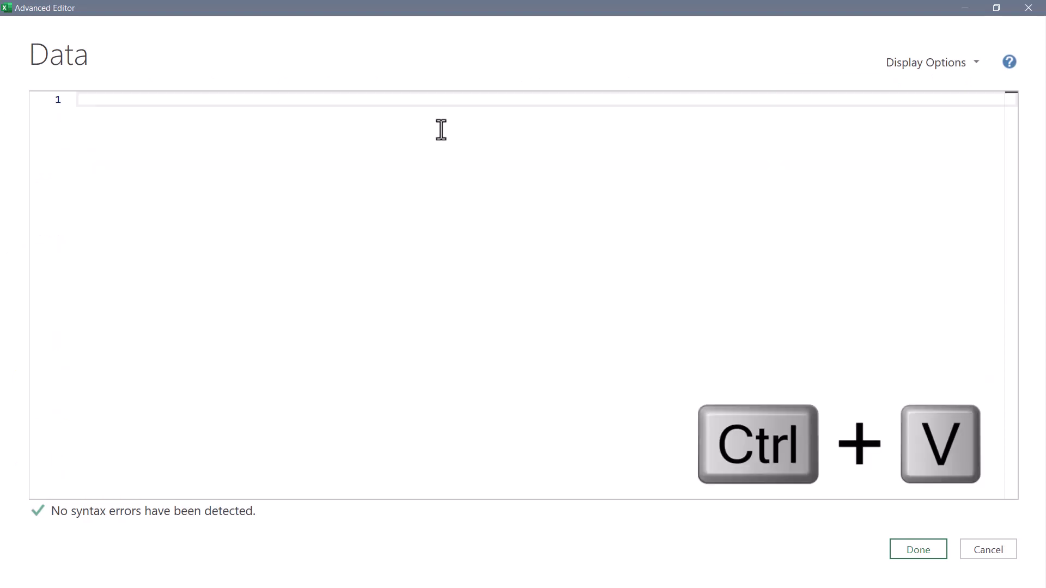
# Insert blank lines between the steps of the Data query's formatted code, starting after Source, and accept the code changes.
pyautogui.moveTo(1013, 212); pyautogui.dragTo(1012, 50)
pyautogui.click(921, 549)
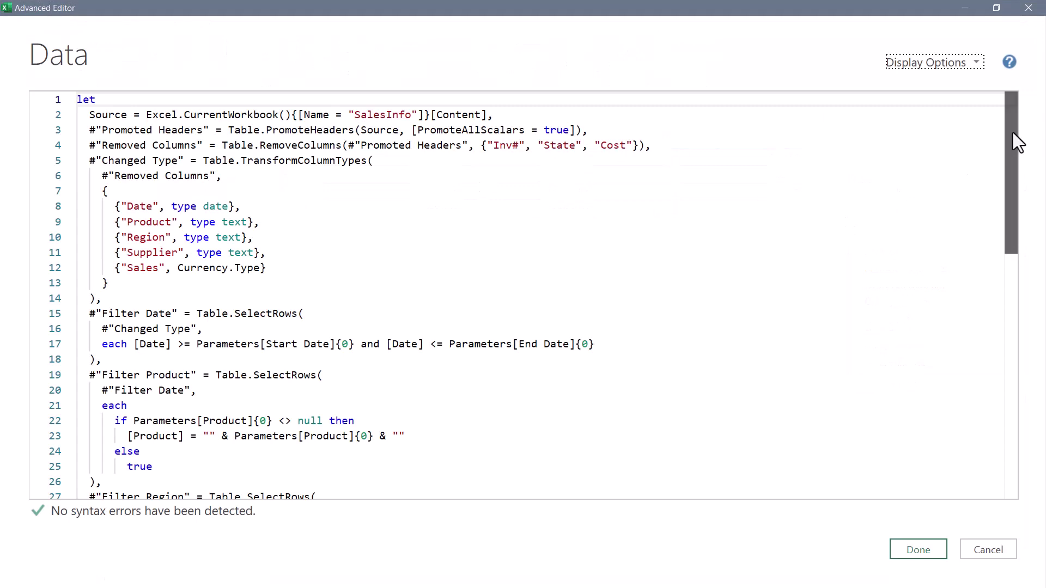
pyautogui.moveTo(1012, 133); pyautogui.dragTo(1011, 264)
pyautogui.scroll(7, 910, 152)
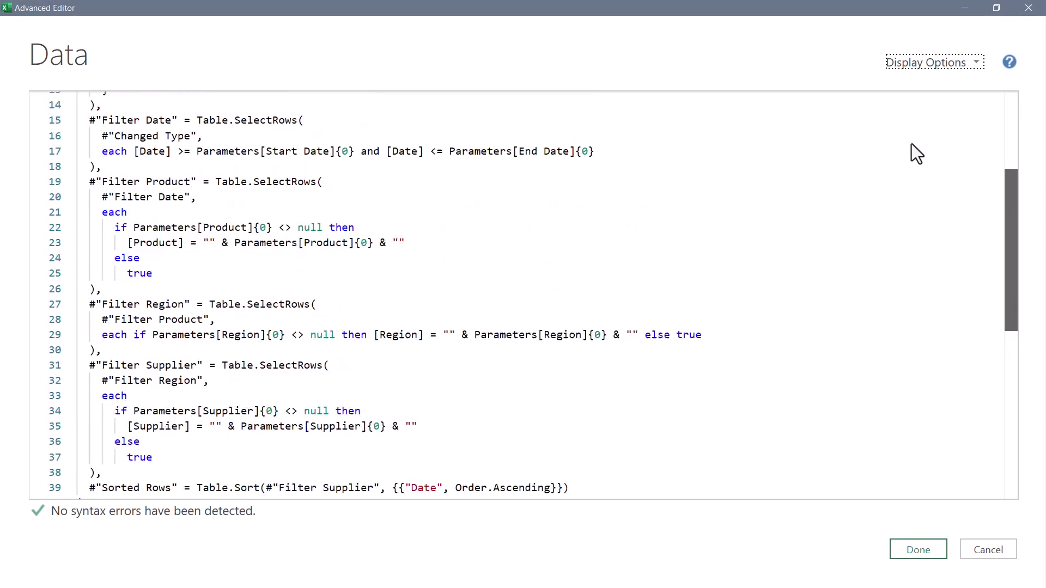
pyautogui.click(508, 115)
pyautogui.press('Return')
pyautogui.click(608, 145)
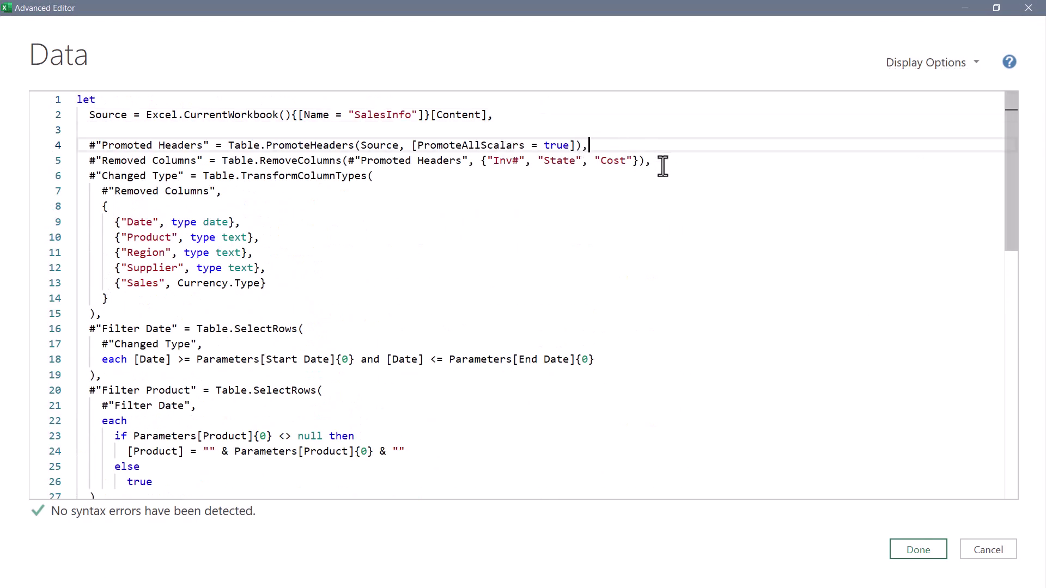
pyautogui.press('Return')
pyautogui.click(663, 175)
pyautogui.press('Return')
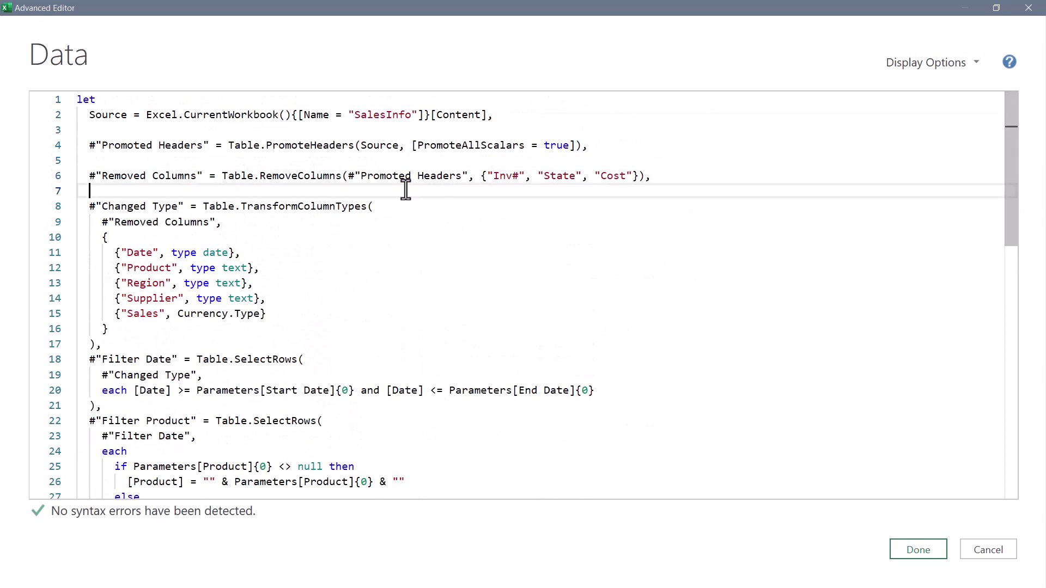
pyautogui.click(194, 344)
pyautogui.press('Return')
pyautogui.scroll(-4, 194, 344)
pyautogui.click(164, 229)
pyautogui.press('Return')
pyautogui.click(134, 383)
pyautogui.press('Return')
pyautogui.click(105, 444)
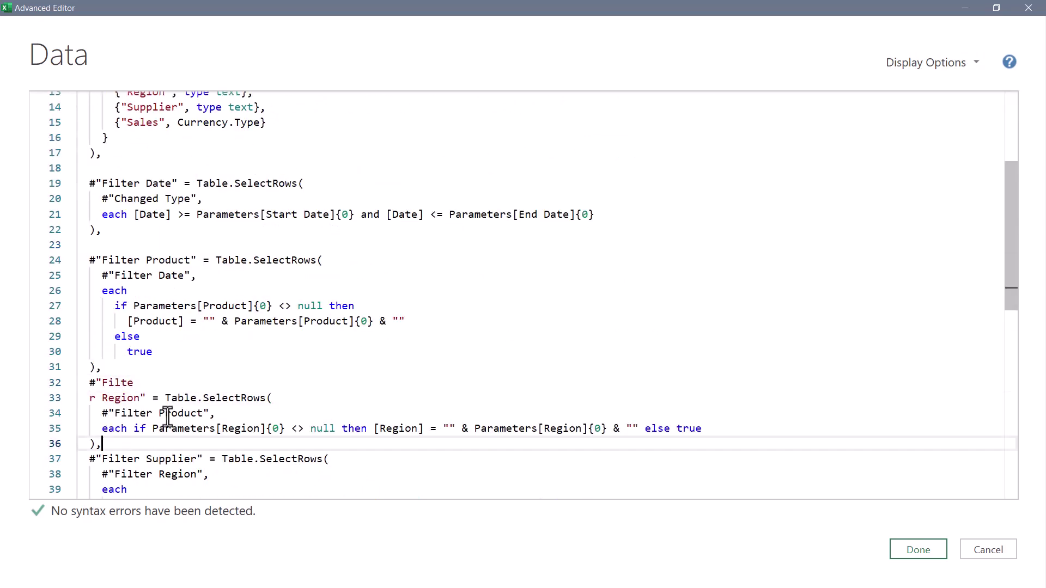
pyautogui.press('Return')
pyautogui.scroll(-4, 164, 400)
pyautogui.scroll(8, 762, 480)
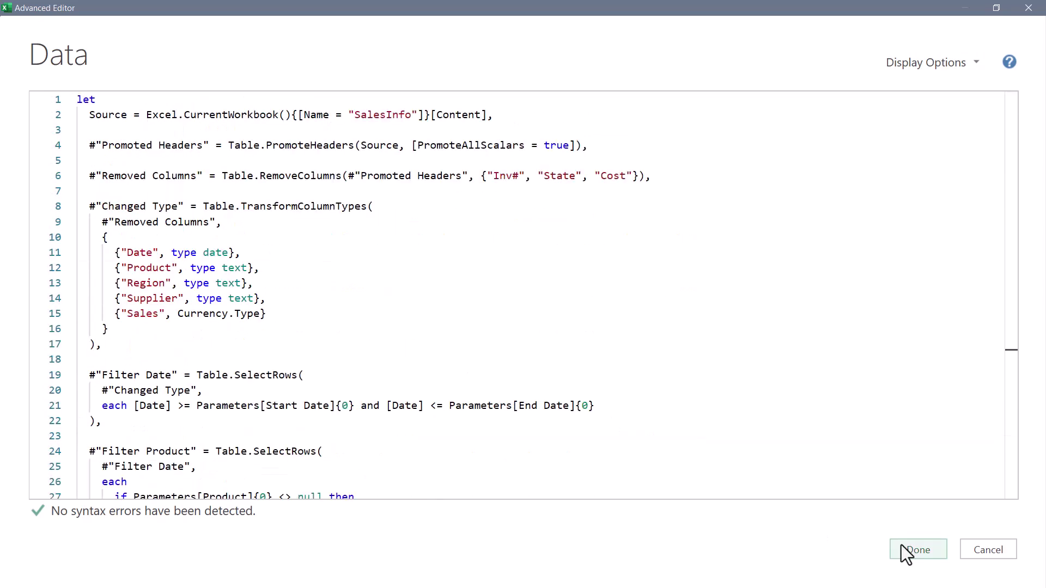
pyautogui.click(901, 546)
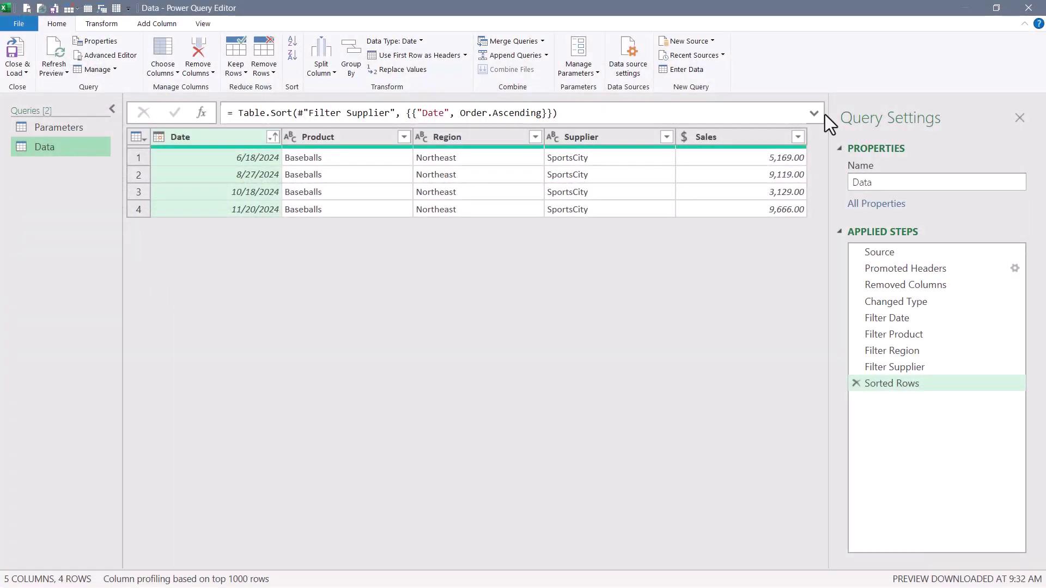
# Select the Data query's Changed Type step and expand the formula bar to view its multi-line formula.
pyautogui.click(905, 301)
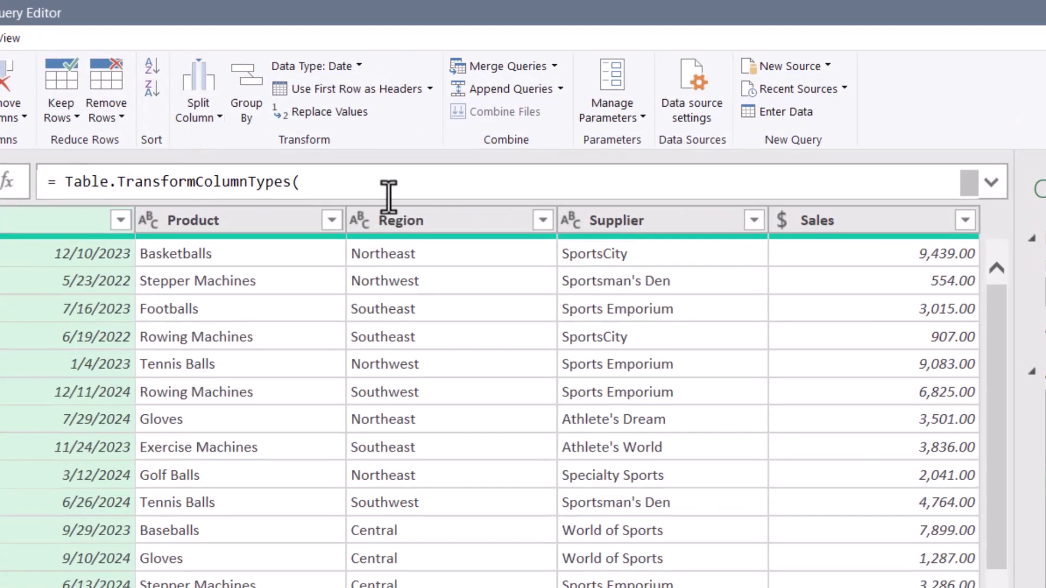
pyautogui.click(991, 182)
pyautogui.moveTo(976, 211); pyautogui.dragTo(948, 175)
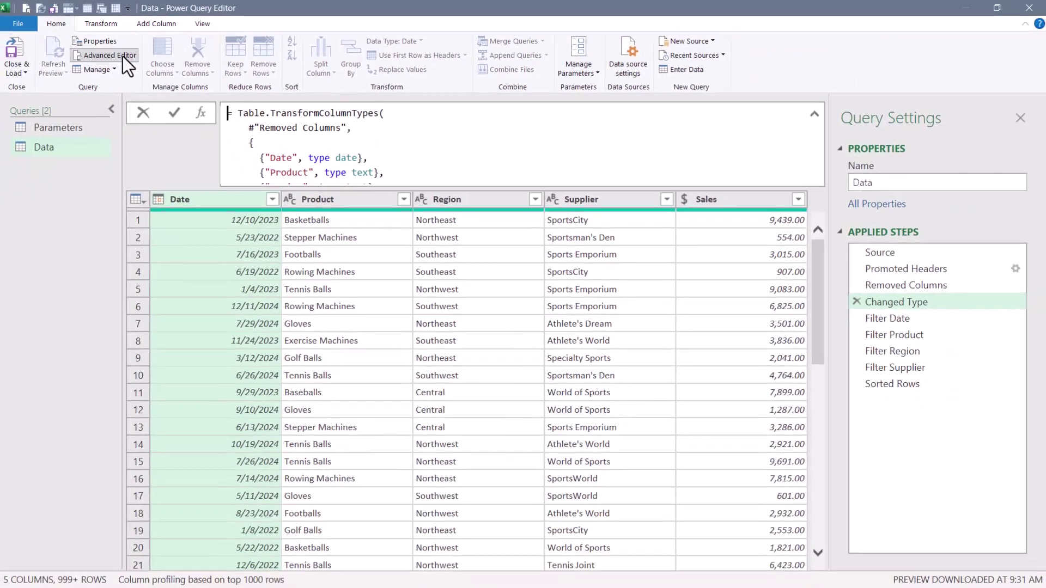
# Reopen the Data query's M code in the Advanced Editor.
pyautogui.click(123, 57)
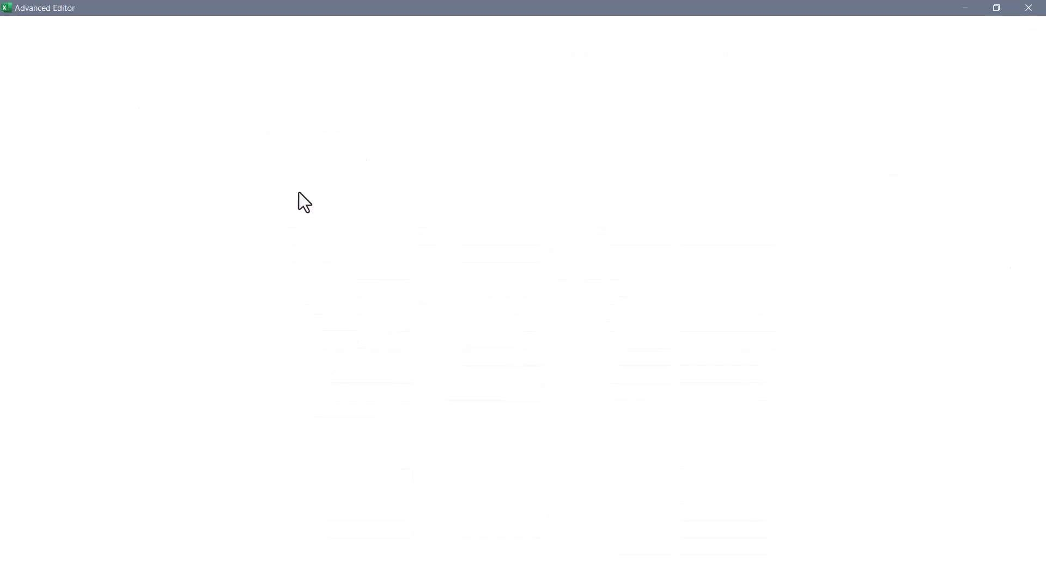